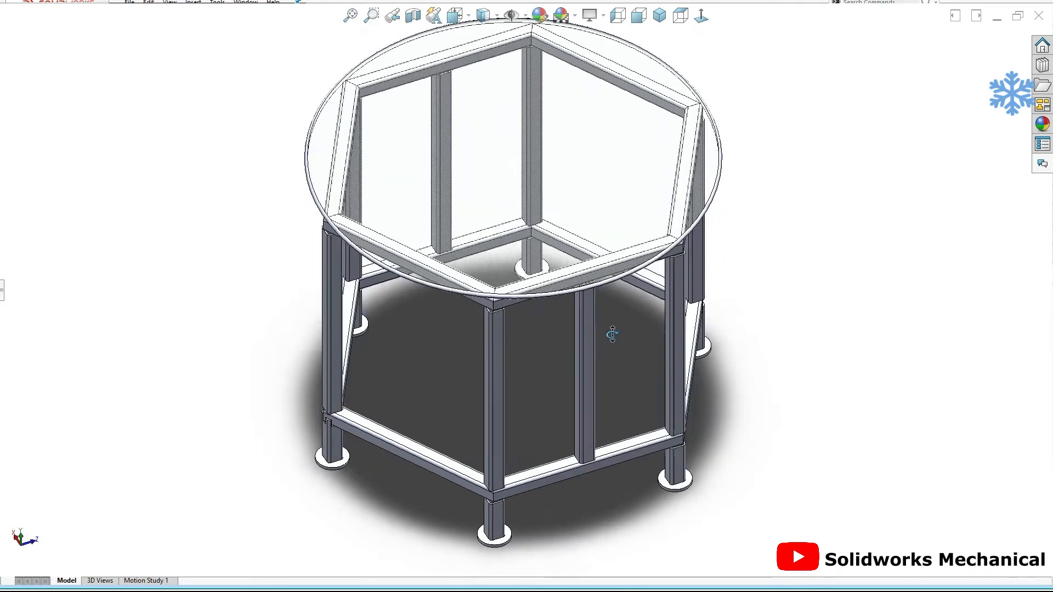
left_click(639, 16)
key("f")
middle_click_drag(597, 308, 654, 348)
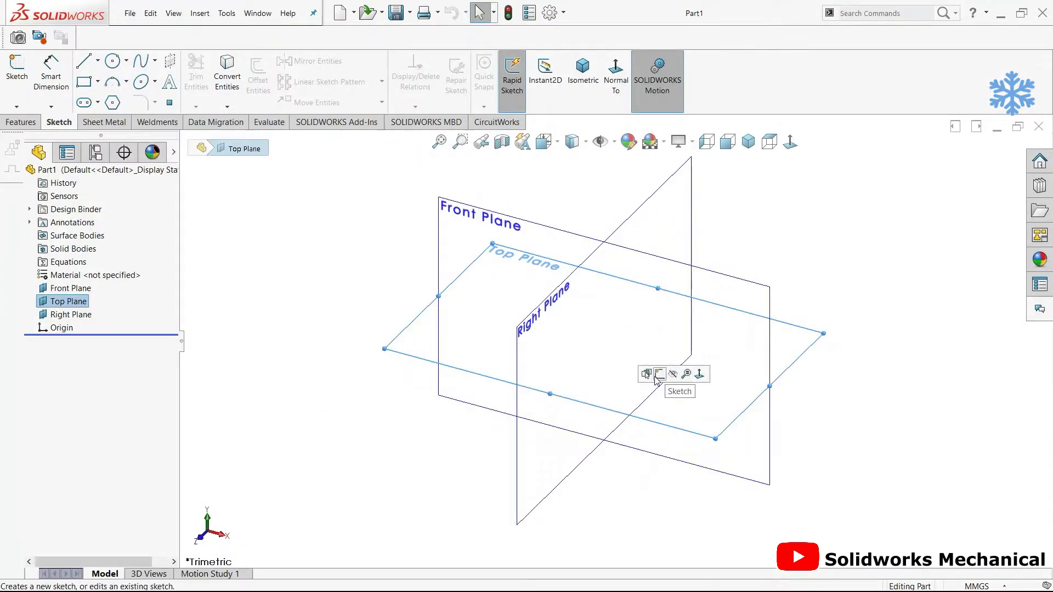
Sketch a six-sided polygon on the Top Plane, centred on the origin, with an inscribed circle about 162 mm in diameter
left_click(660, 375)
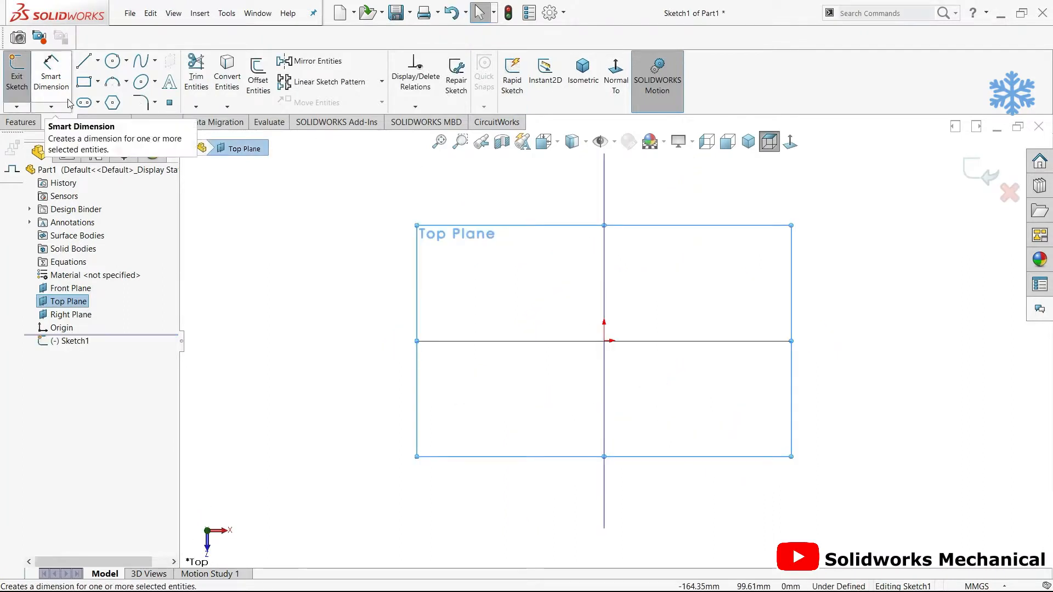
left_click(113, 102)
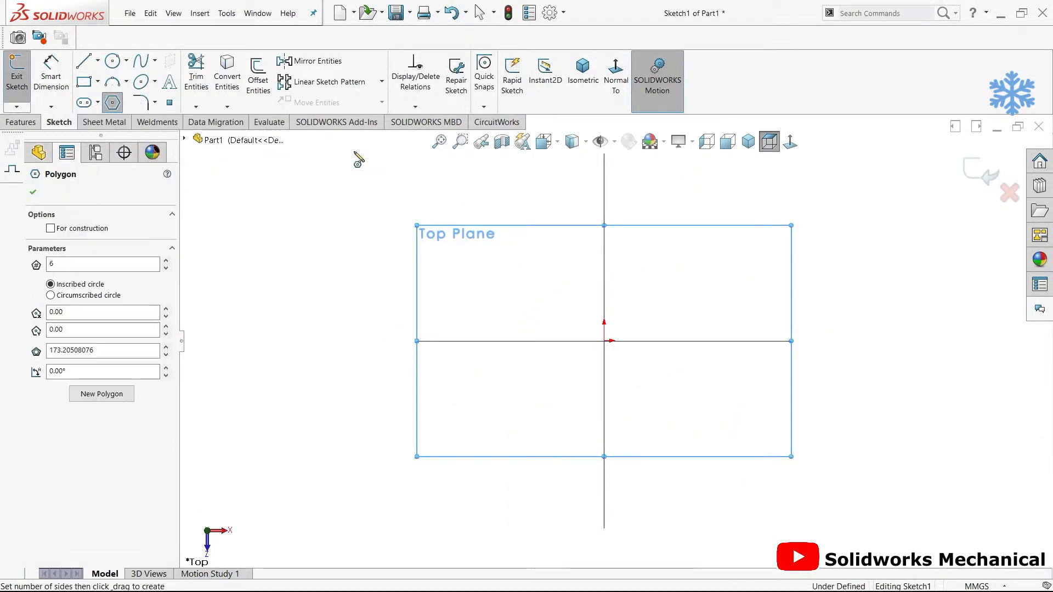
left_click(606, 342)
left_click(771, 235)
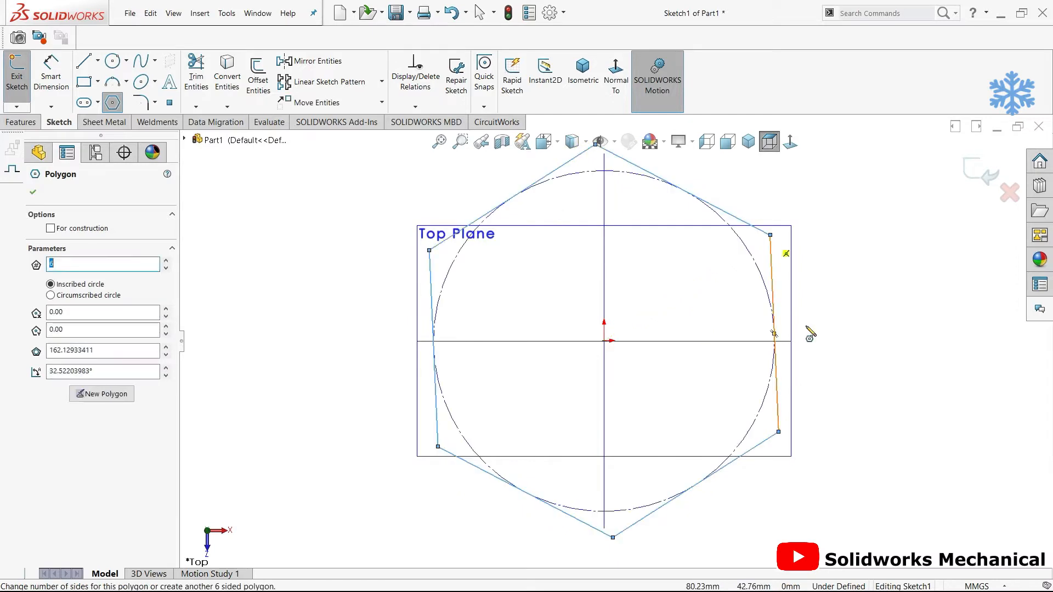
Dimension the hexagon's inscribed circle with a diameter of 600 mm
right_click_drag(808, 330, 857, 239)
left_click(760, 279)
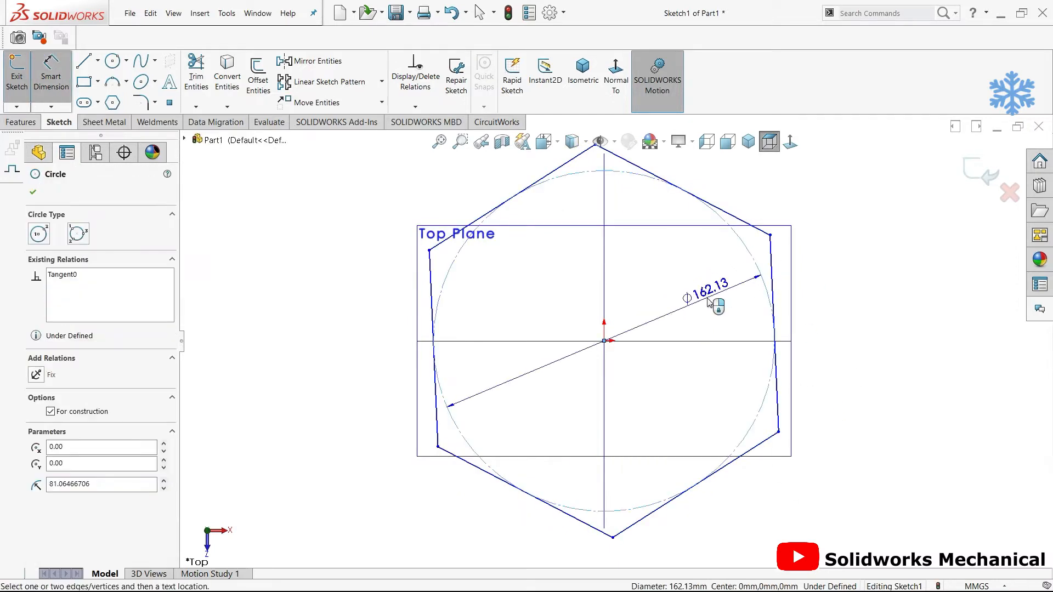
left_click(713, 307)
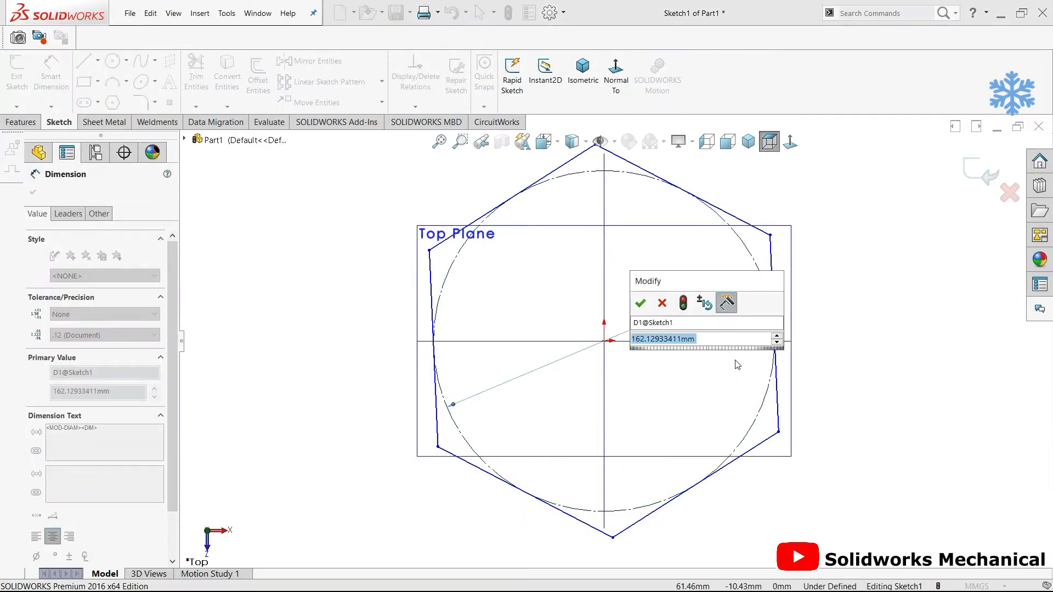
type("600")
key("Return")
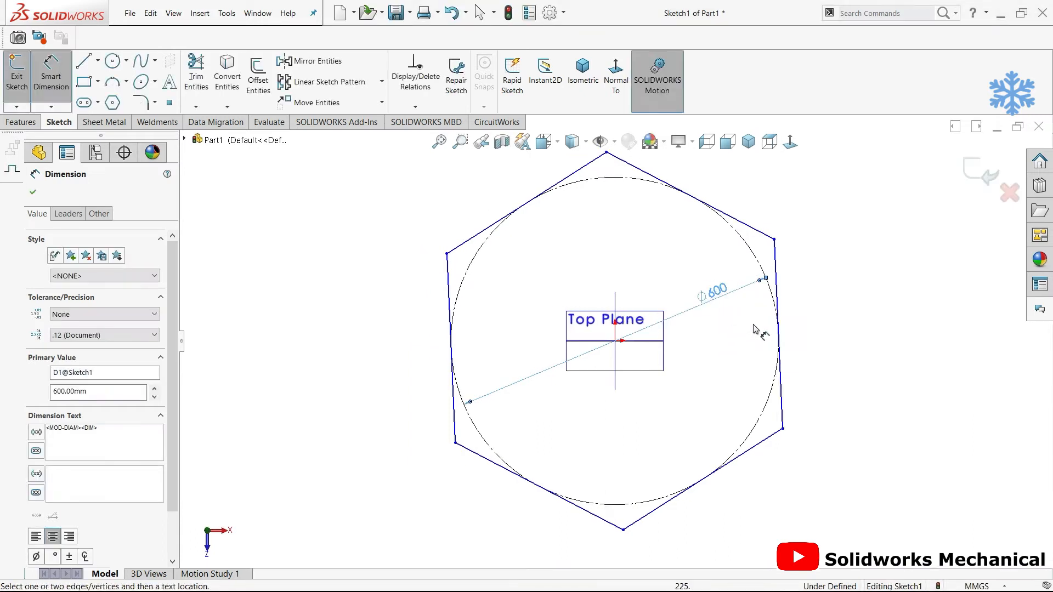
key("Escape")
Add a Vertical relation to the hexagon's side on the +X side and finish the sketch
left_click(778, 298)
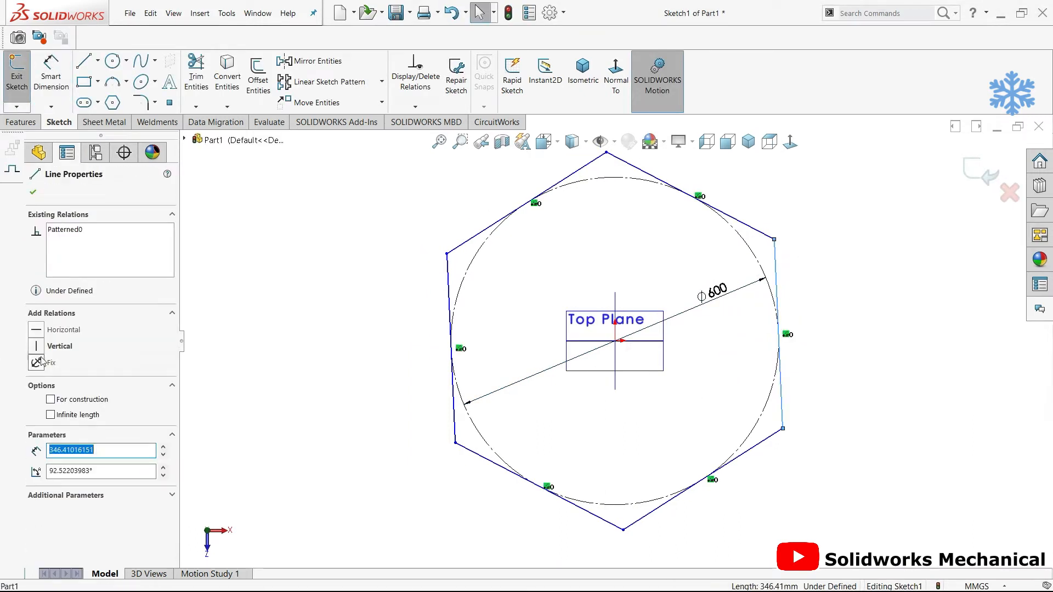
left_click(36, 346)
left_click(865, 431)
mouse_move(826, 456)
middle_mouse_down()
mouse_move(623, 369)
mouse_move(557, 270)
mouse_move(572, 313)
middle_mouse_up()
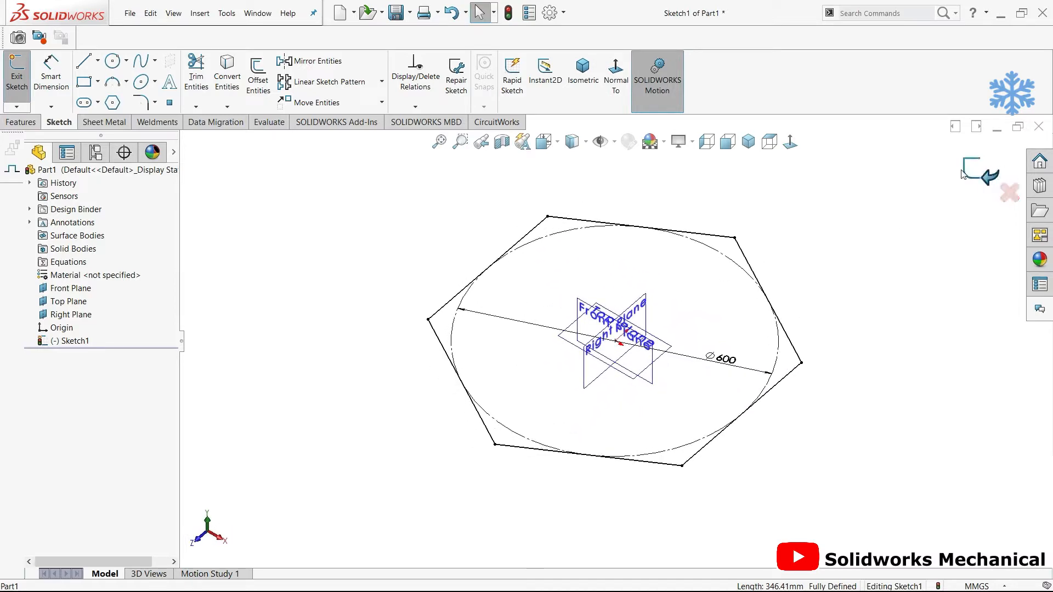
left_click(969, 171)
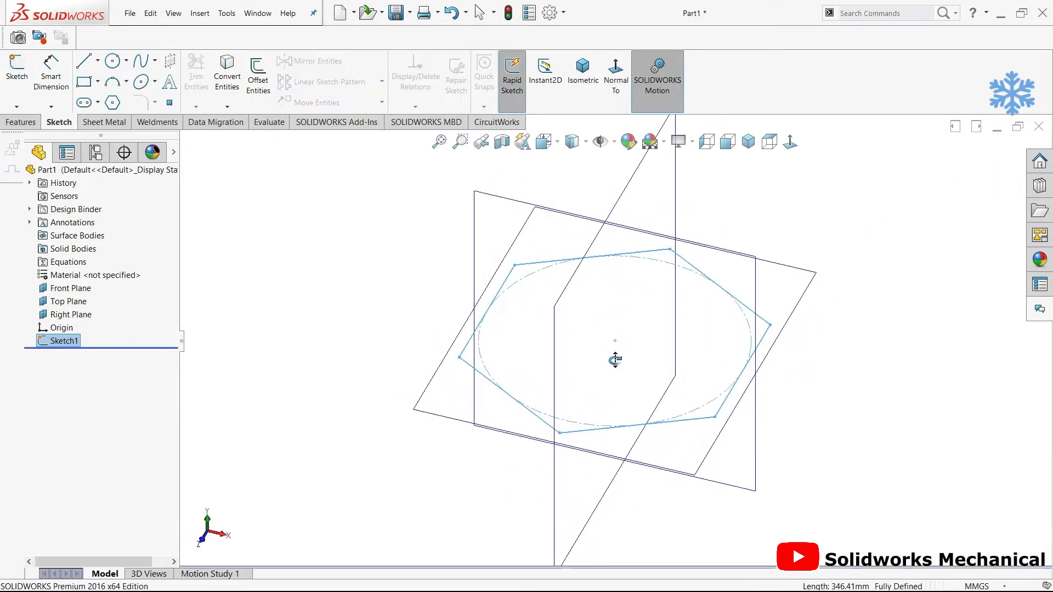
On the Right Plane, sketch a vertical line about 304 mm long upward from the hexagon's corner on the -Z side
middle_click_drag(762, 362, 687, 377)
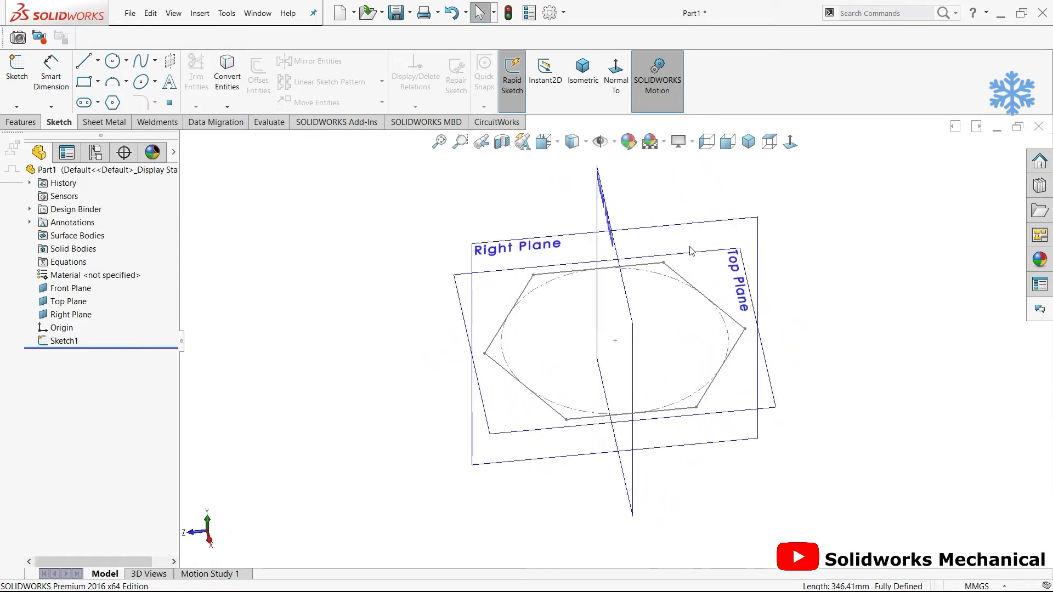
left_click(757, 249)
left_click(772, 215)
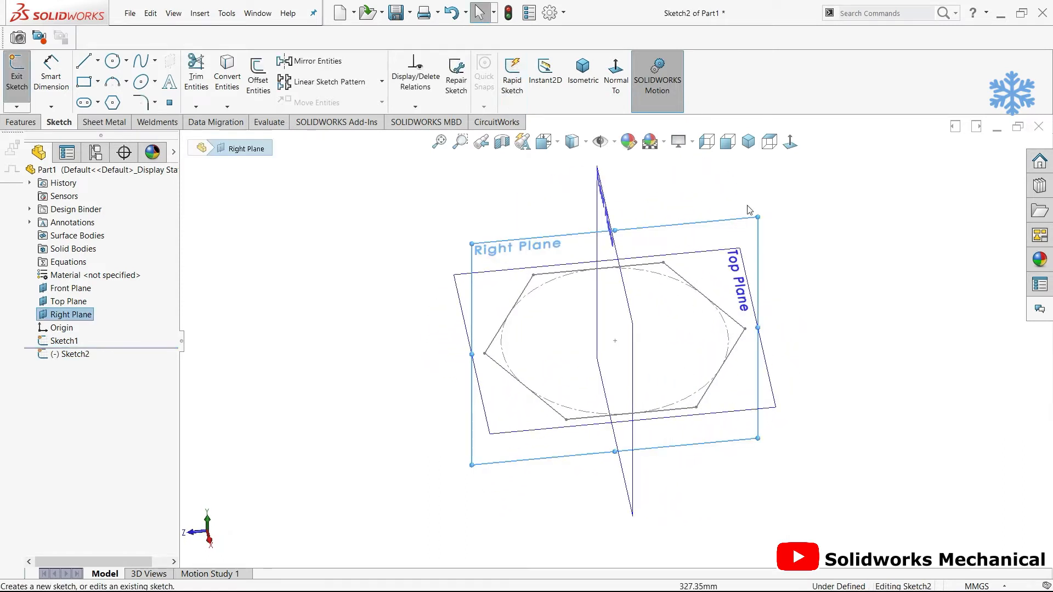
left_click(791, 142)
key("l")
scroll(705, 317, "down", 4)
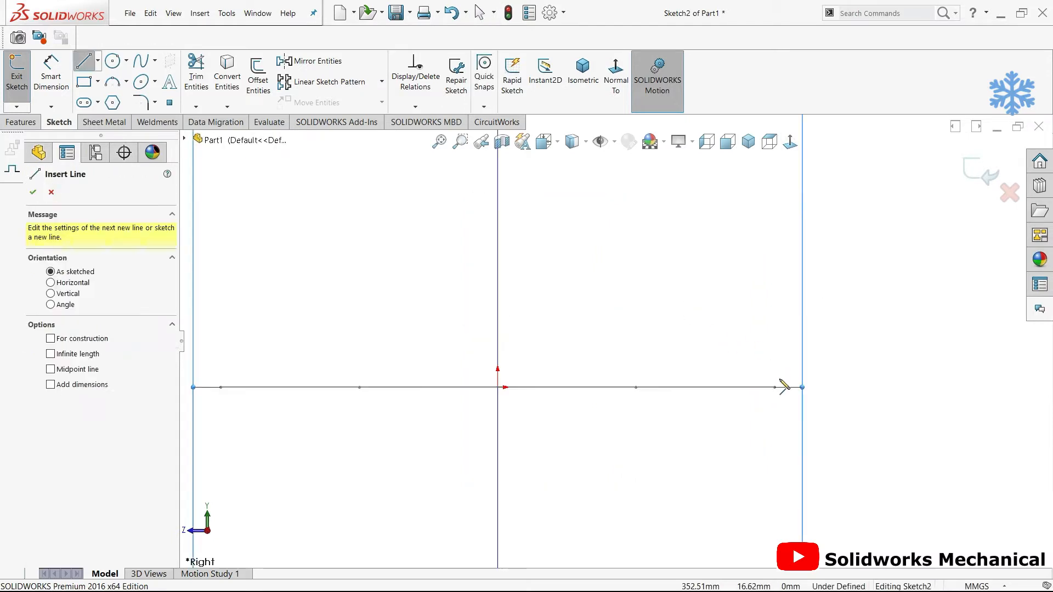
left_click(775, 387)
scroll(776, 254, "up", 2)
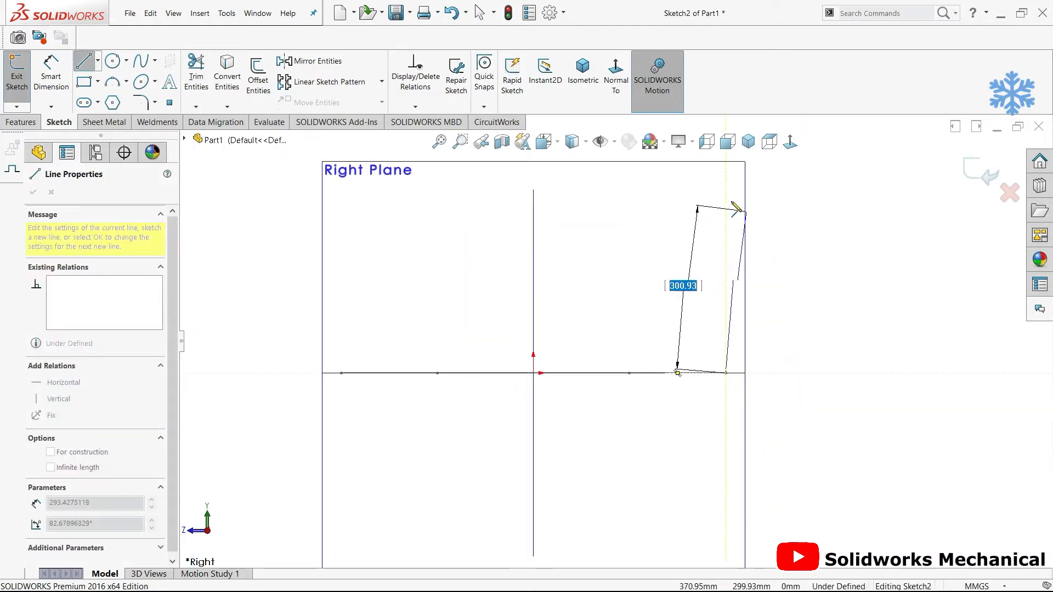
left_click(726, 205)
key("Escape")
Sketch a second vertical line about 334 mm long at the hexagon's opposite corner, and make both lines parallel and equal in length
scroll(790, 348, "up", 3)
key("l")
scroll(459, 361, "down", 3)
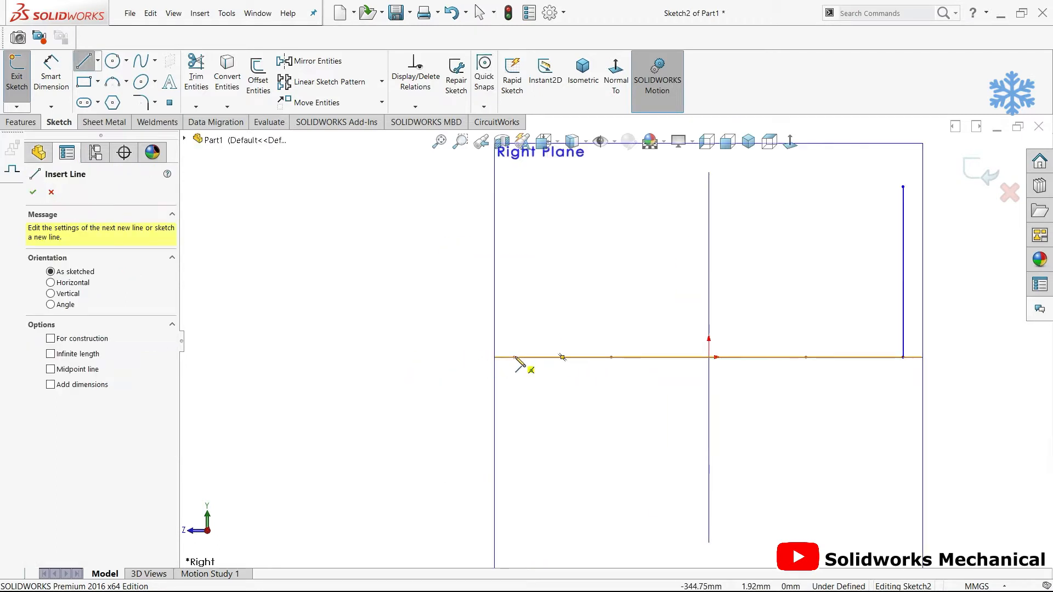
left_click(514, 357)
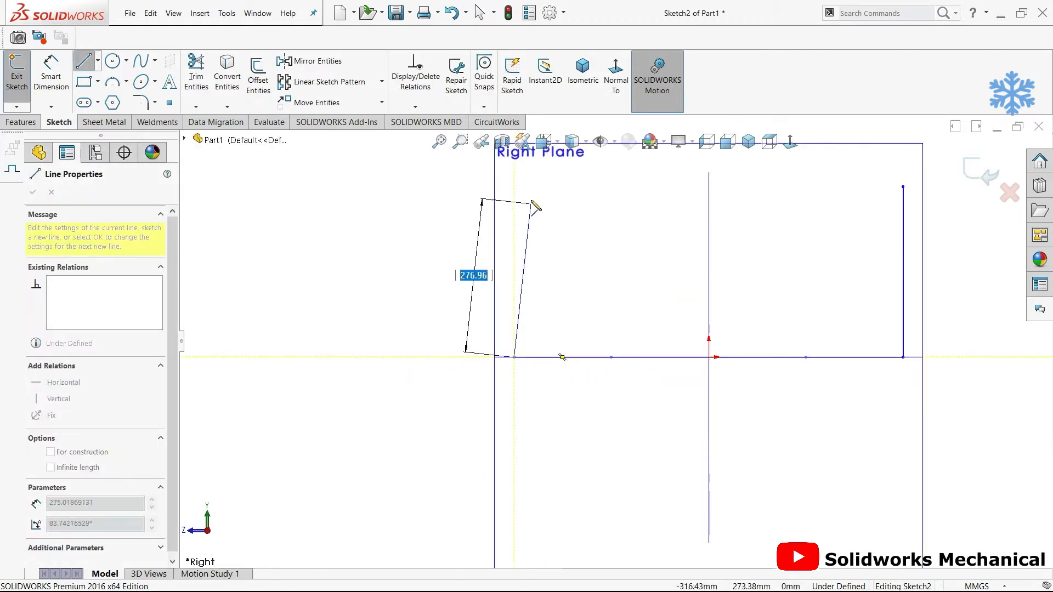
left_click(514, 170)
key("Escape")
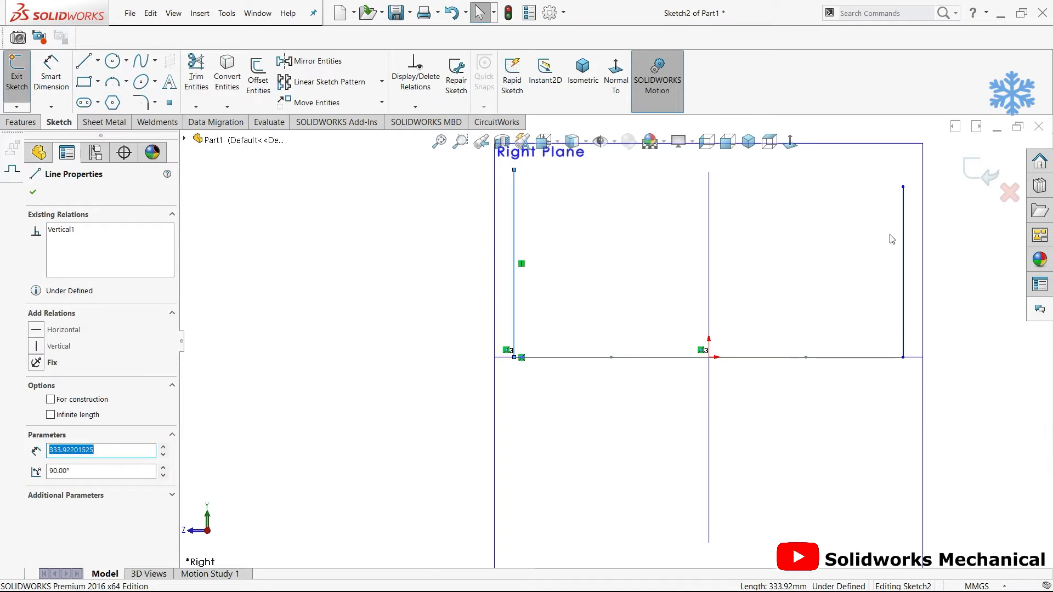
left_click(904, 251, "ctrl")
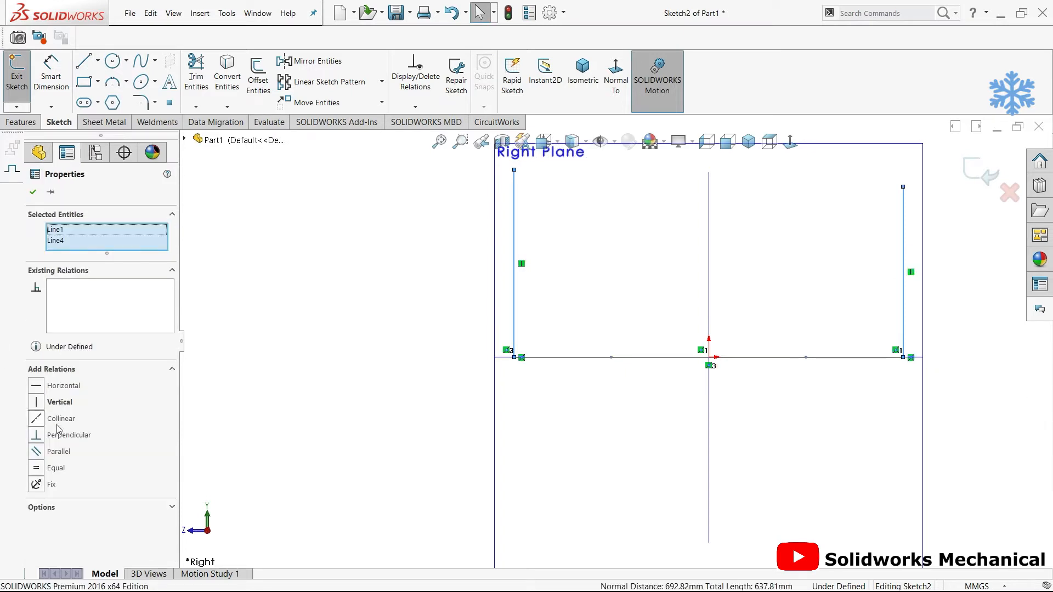
left_click(915, 394)
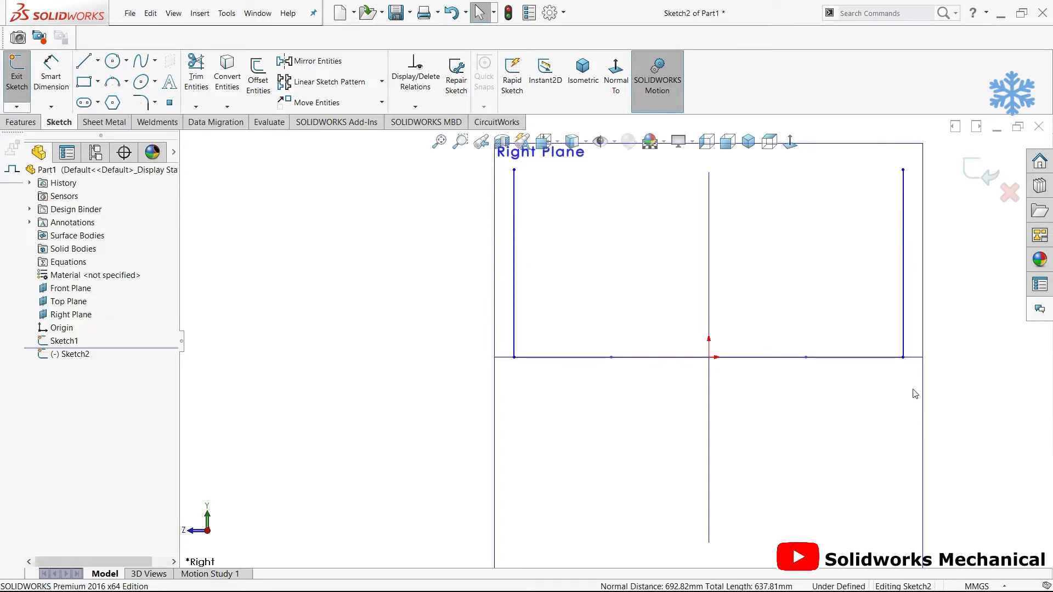
Add a Pierce relation between the first vertical line's lower endpoint and the adjacent hexagon side
left_click(903, 357)
scroll(908, 360, "down", 5)
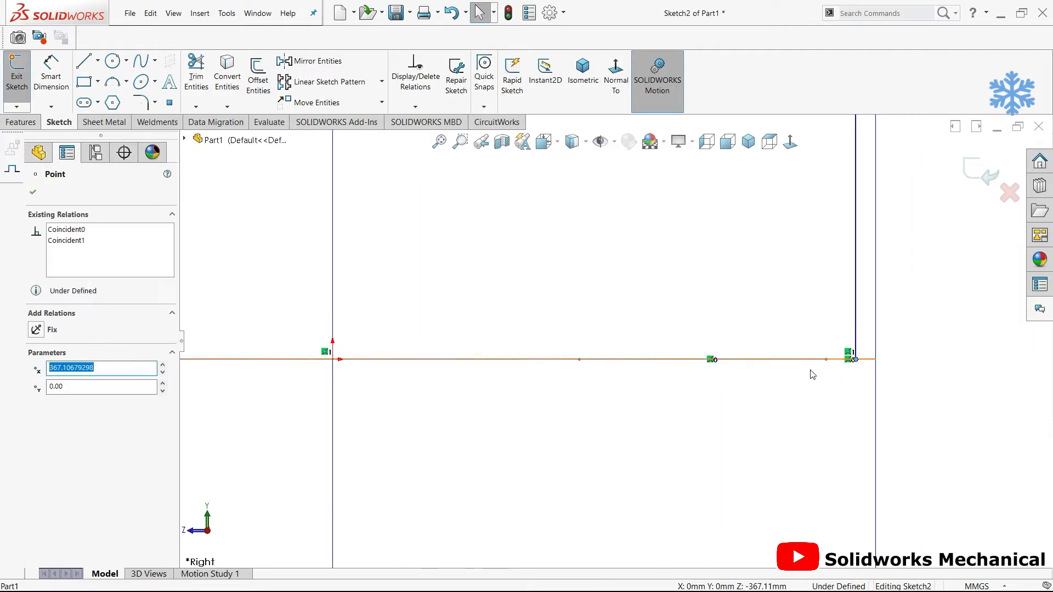
left_click(827, 361, "ctrl")
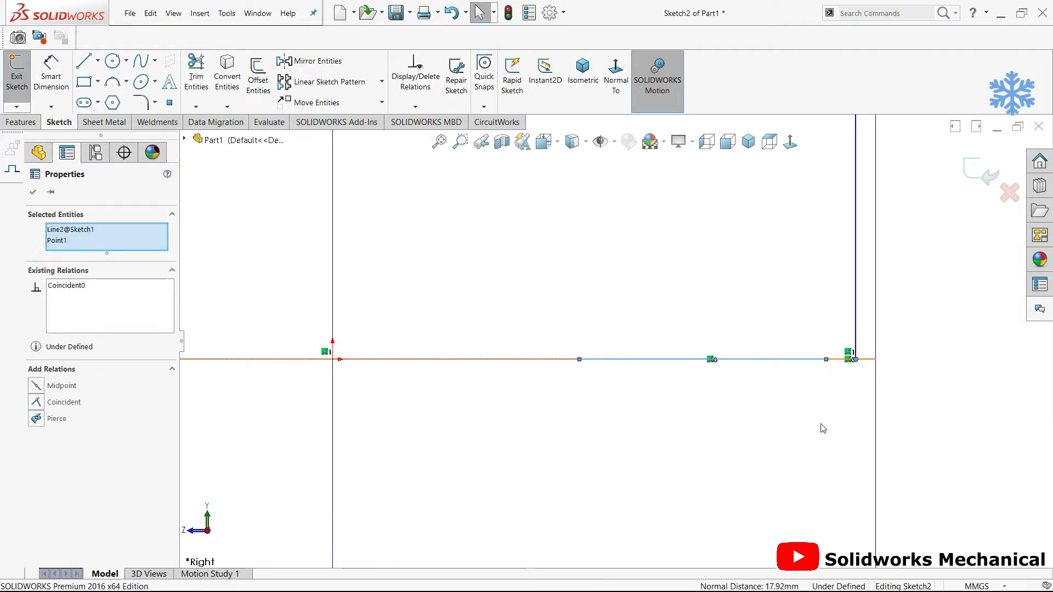
left_click(61, 416)
left_click(638, 404)
Add a Pierce relation between the +Z vertical line's lower endpoint and its adjacent hexagon side
scroll(405, 360, "up", 4)
scroll(329, 340, "down", 5)
scroll(278, 361, "up", 5)
scroll(538, 357, "down", 4)
left_click(517, 382)
left_click(561, 384, "ctrl")
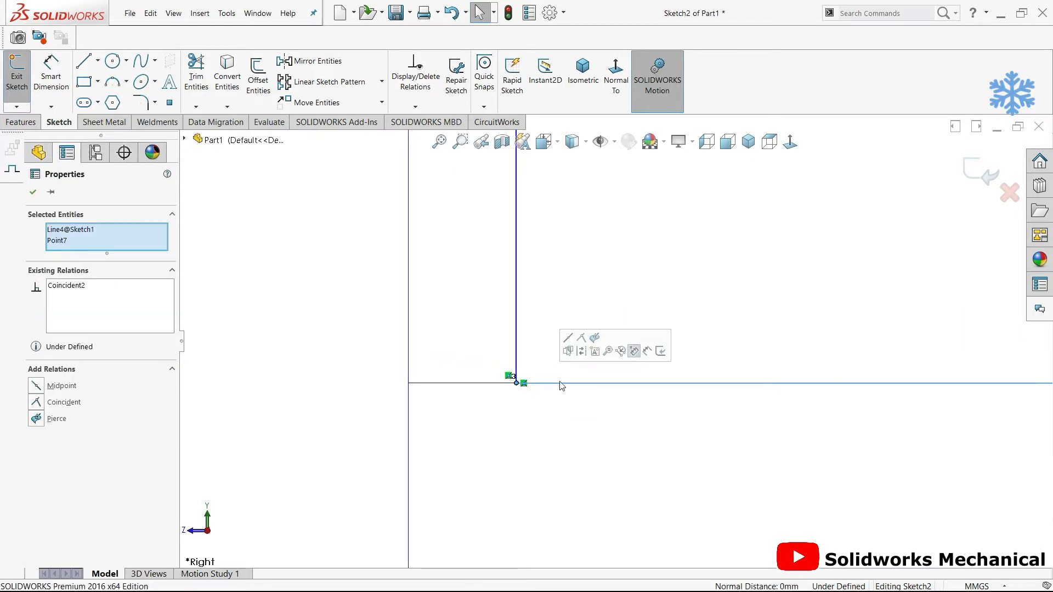
left_click(57, 419)
scroll(660, 373, "up", 5)
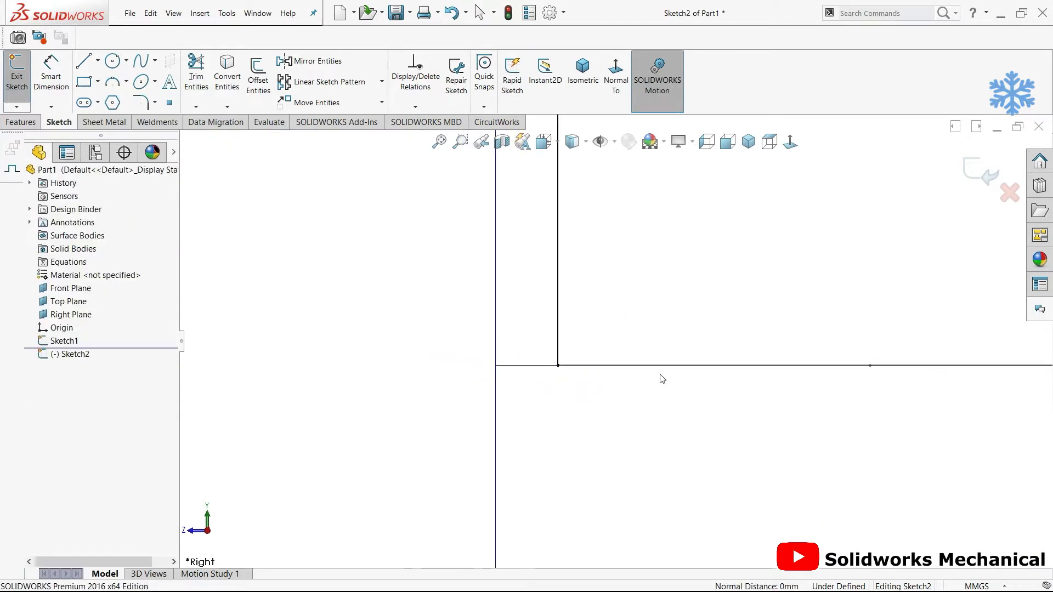
Dimension the height of the vertical line on the -Z side as 450 mm and finish the sketch
middle_click_drag(687, 357, 679, 465)
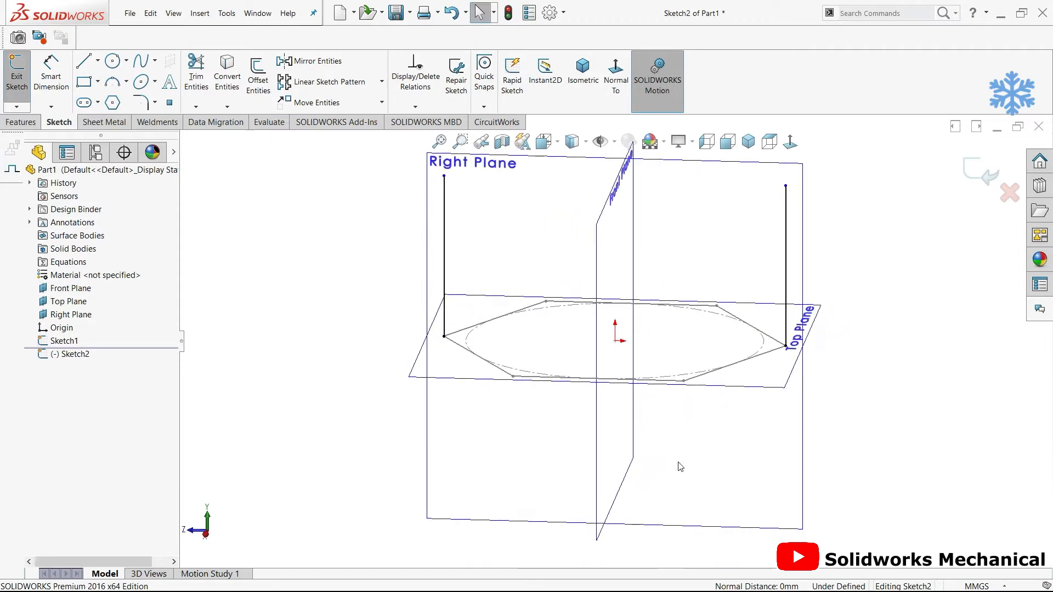
scroll(691, 463, "up", 3)
right_click_drag(704, 447, 710, 384)
left_click(714, 299)
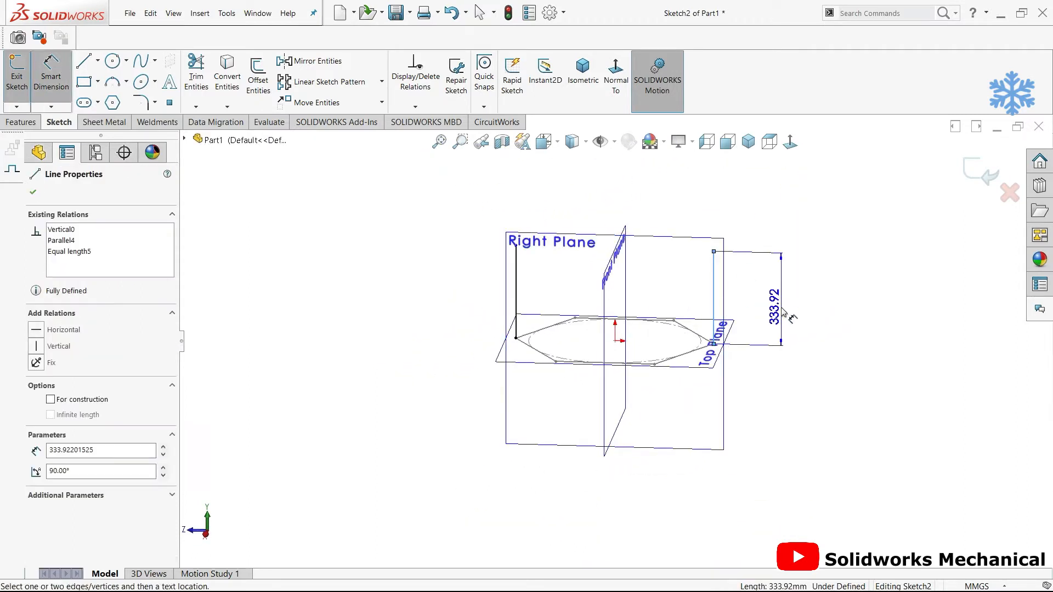
left_click(783, 313)
key("Escape")
left_click(794, 299)
type("450")
key("Return")
key("Escape")
scroll(565, 297, "up", 2)
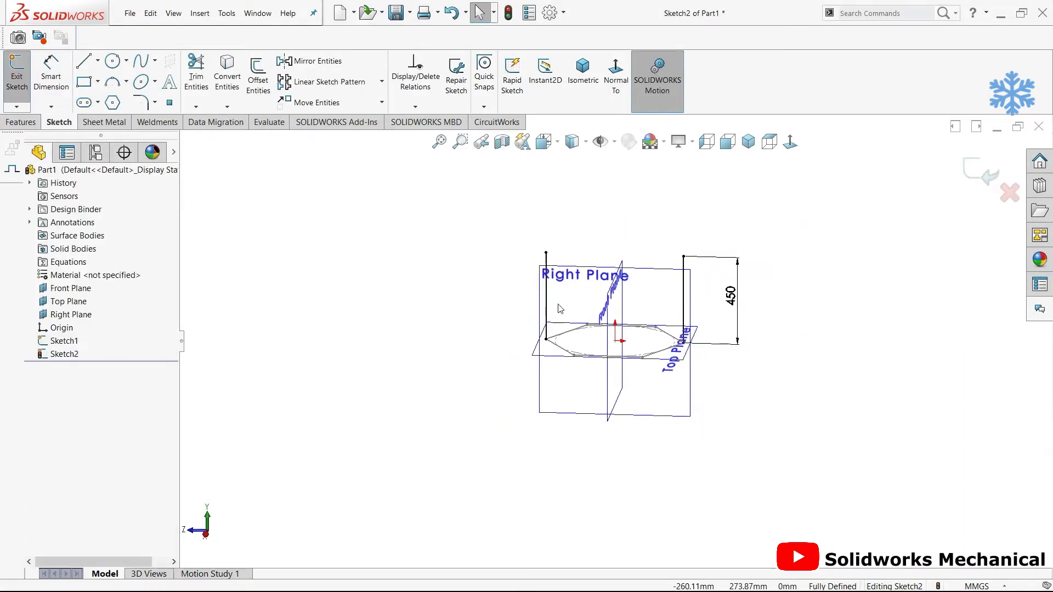
middle_click_drag(562, 295, 512, 378)
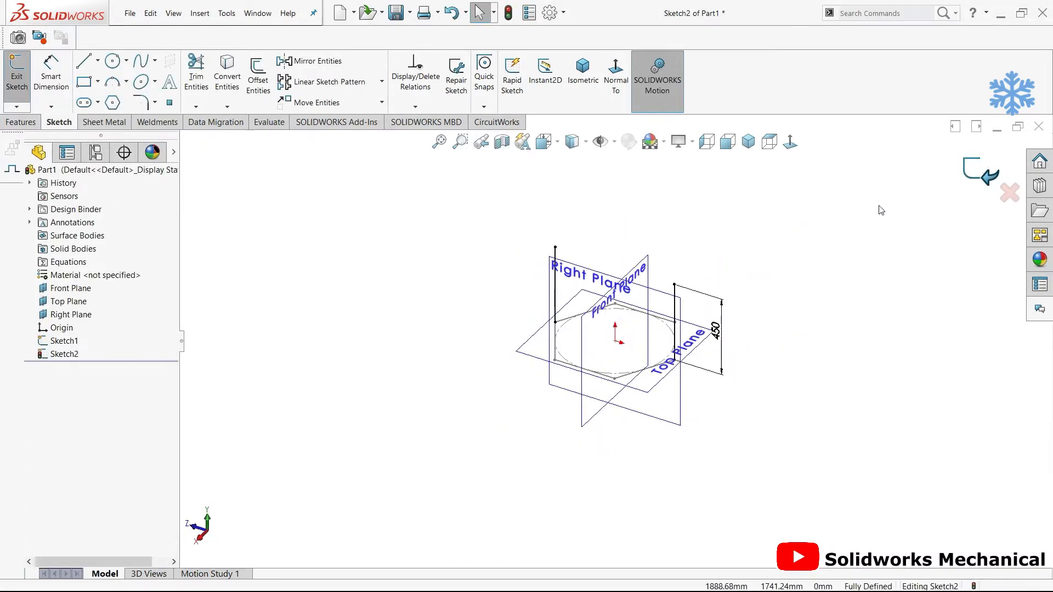
left_click(979, 172)
On the Front Plane, sketch a vertical line about 459 mm long upward from the hexagon's side at +X
middle_click_drag(607, 341, 585, 331)
left_click(614, 284)
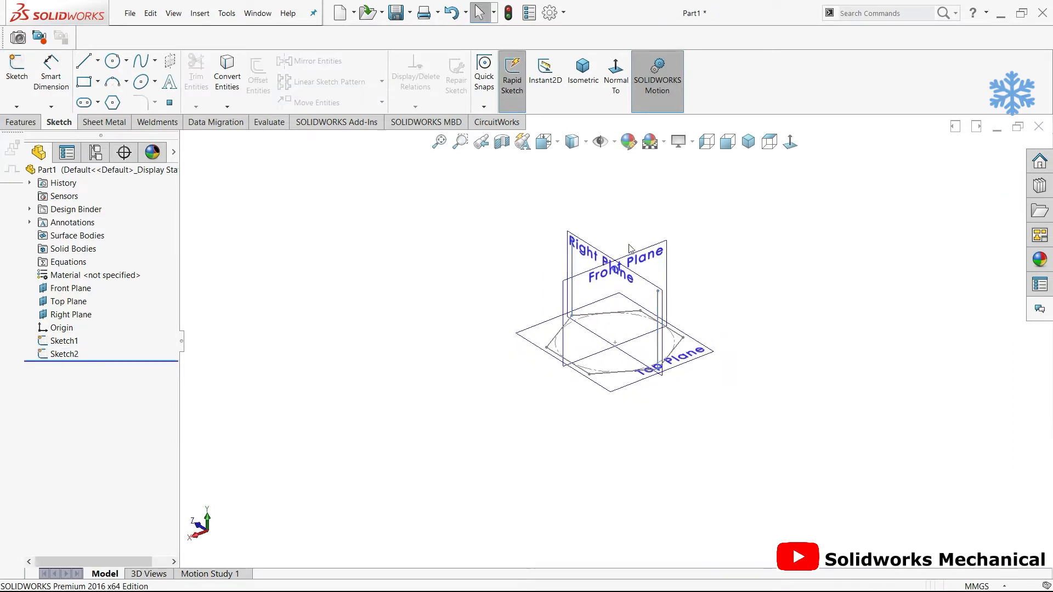
left_click(656, 258)
left_click(698, 226)
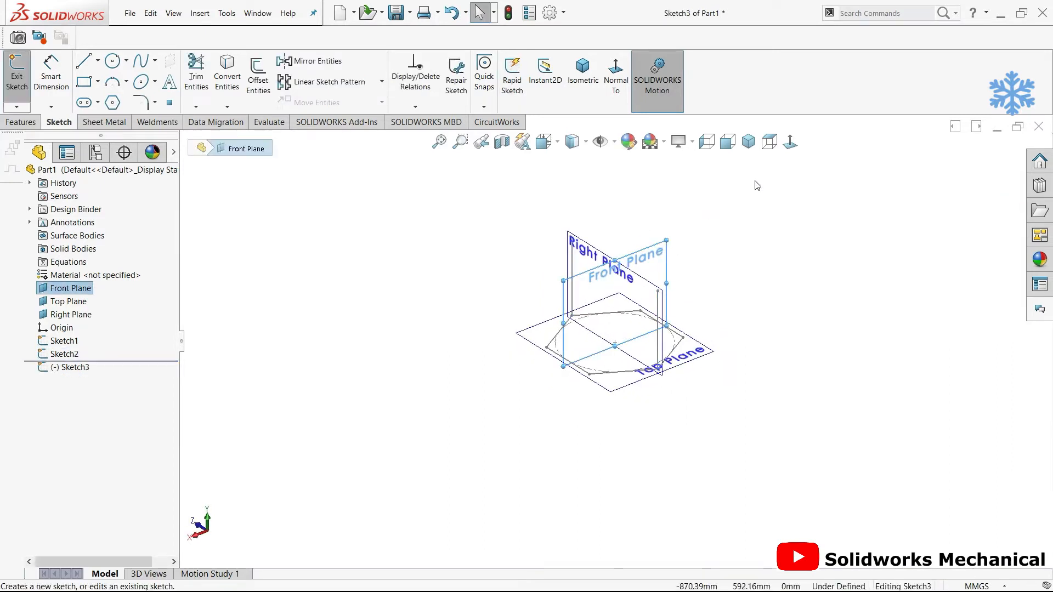
left_click(791, 142)
key("f")
key("l")
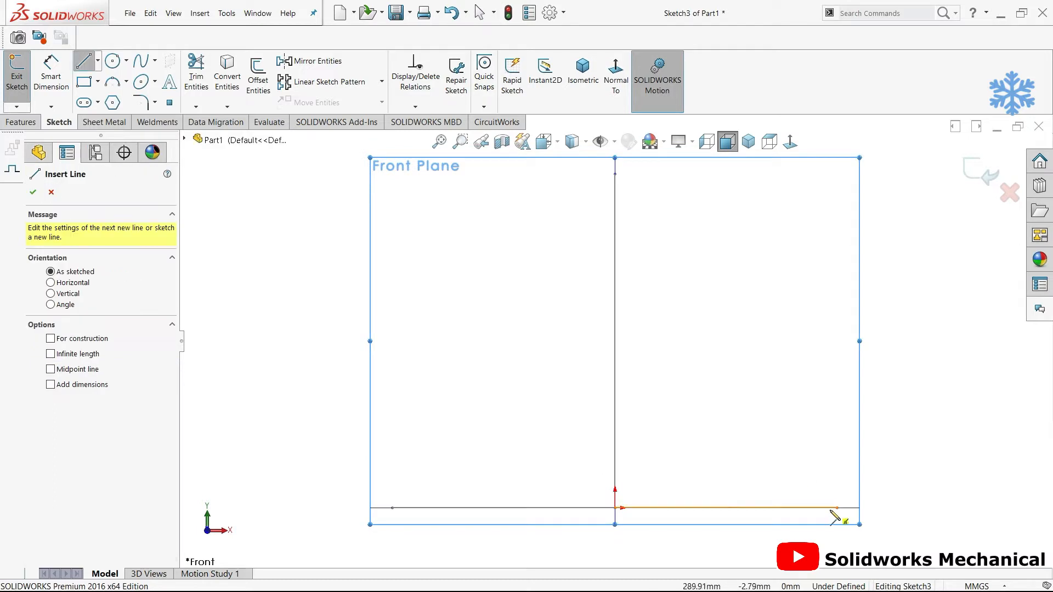
left_click(837, 508)
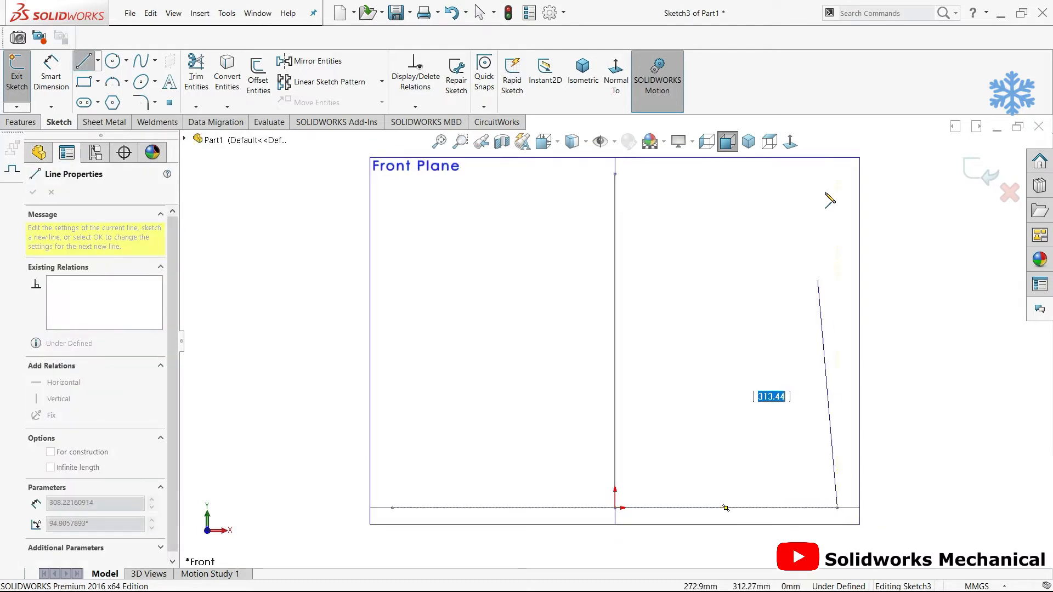
left_click(837, 168)
key("Escape")
Sketch a second vertical line about 443 mm long from the opposite hexagon side, and make both lines parallel and equal in length
key("l")
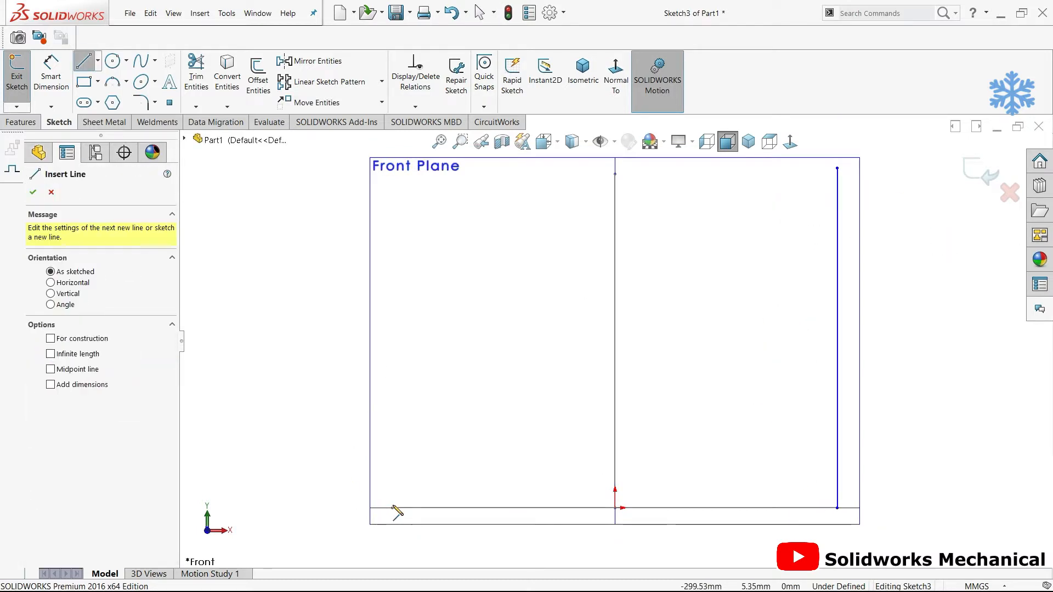
left_click(392, 508)
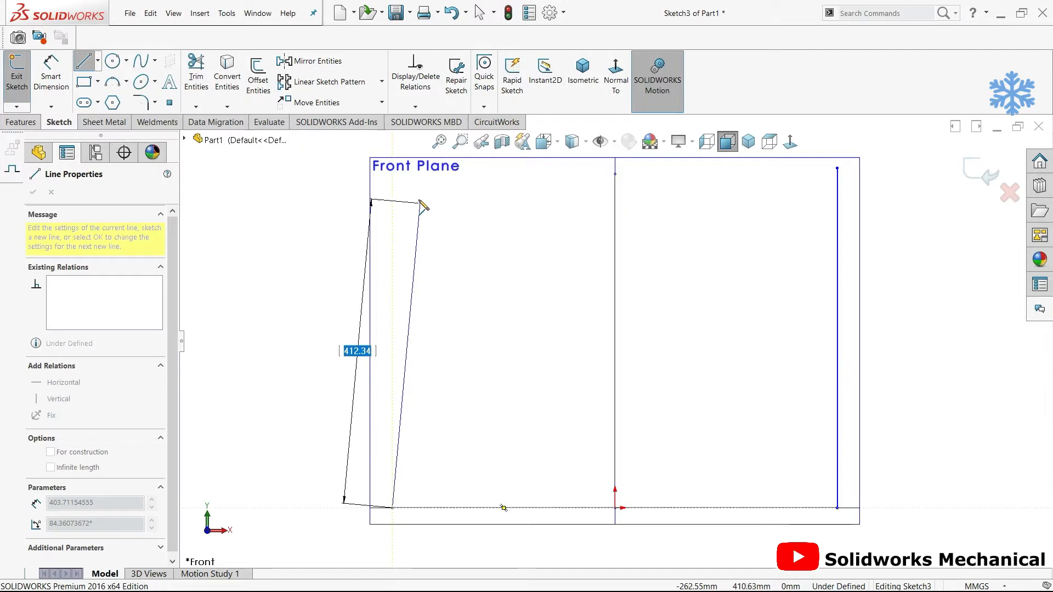
left_click(392, 179)
key("Escape")
left_click(395, 205)
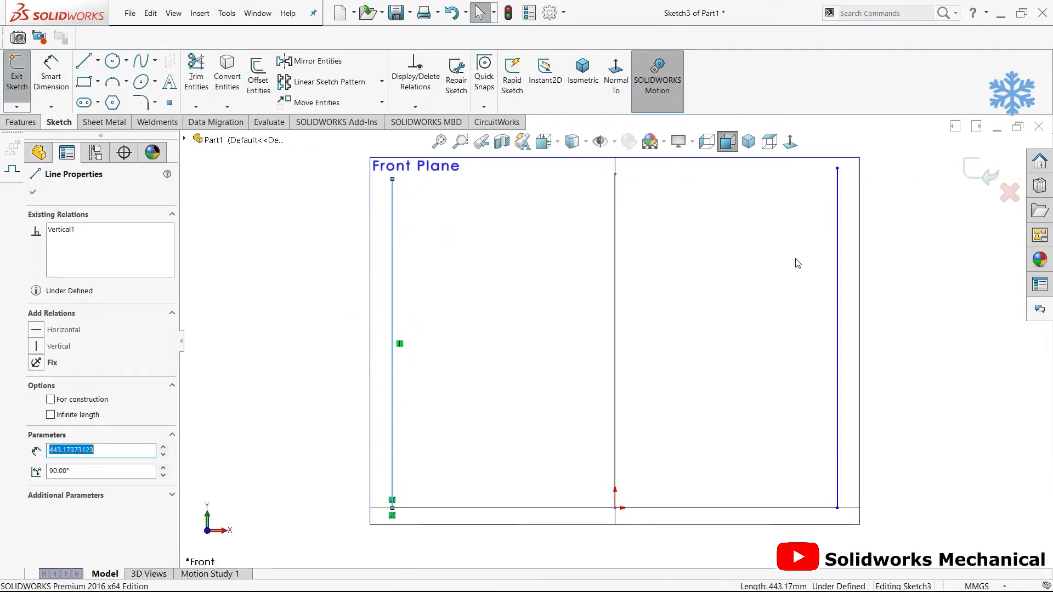
left_click(838, 230, "ctrl")
left_click(53, 452)
left_click(439, 476)
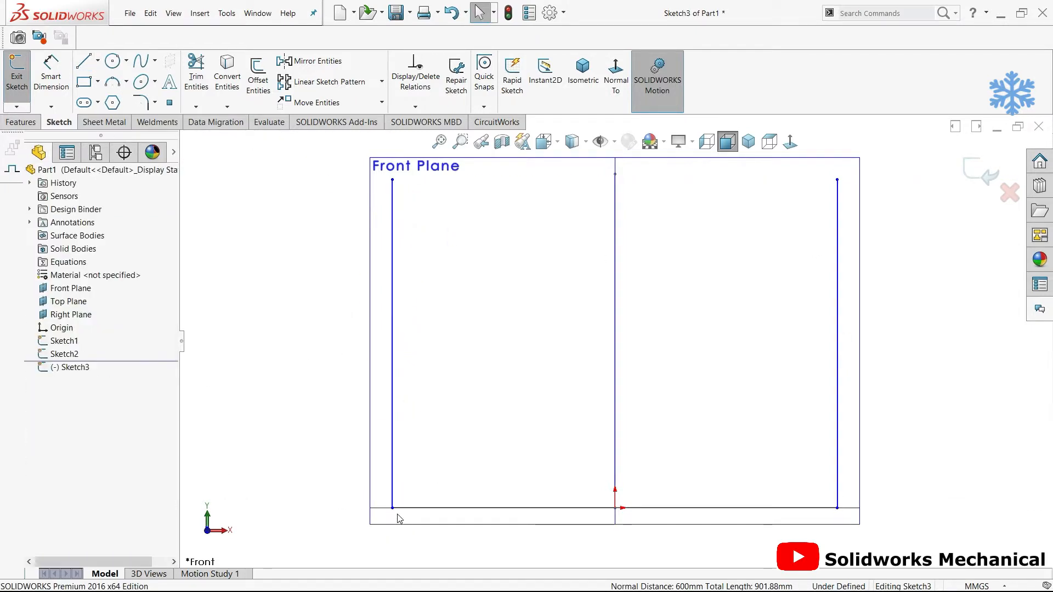
Try to add a Pierce relation between the -X vertical line's lower endpoint and the adjoining hexagon line
left_click(393, 509)
left_click(419, 508, "ctrl")
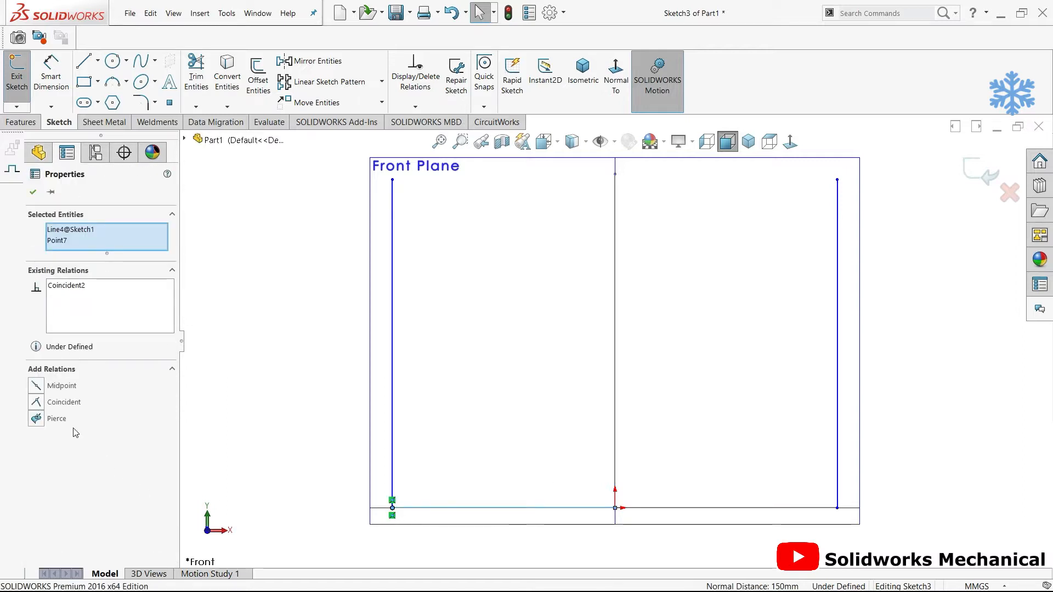
left_click(61, 422)
left_click(621, 301)
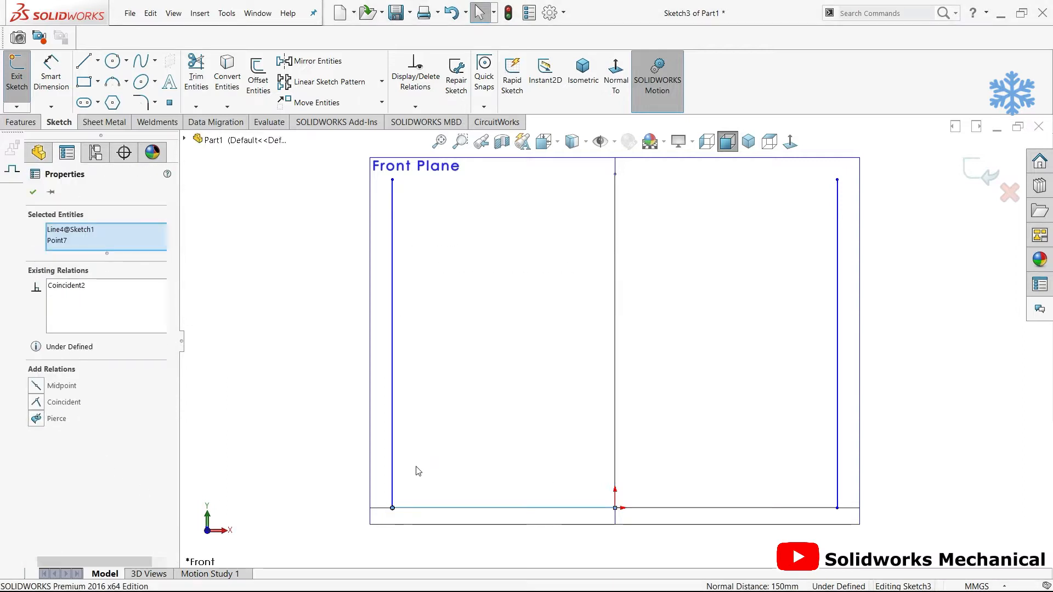
left_click(416, 470)
scroll(399, 512, "down", 5)
left_click(469, 494)
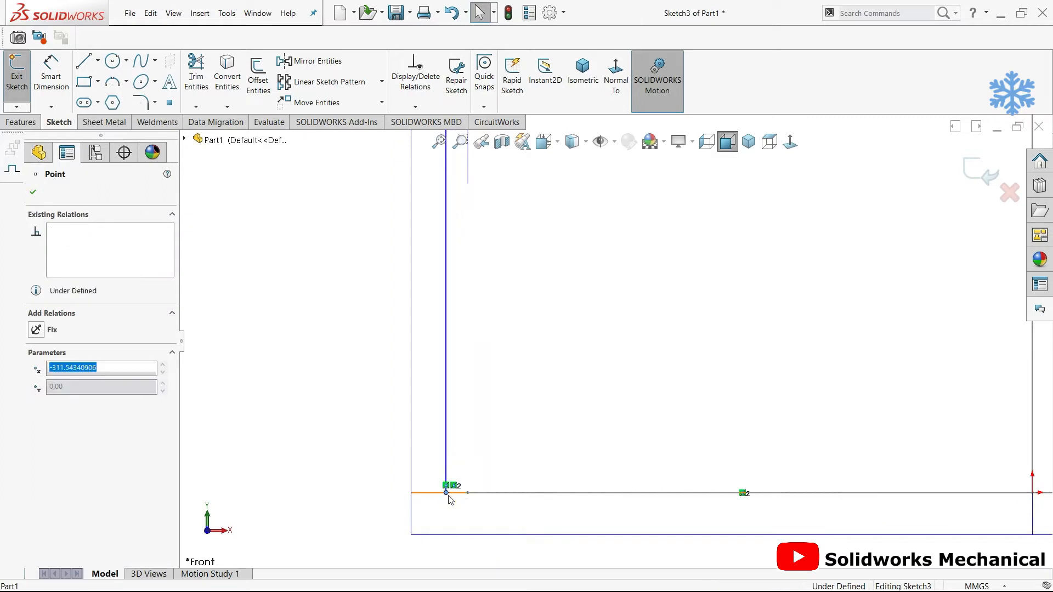
left_click(468, 503, "ctrl")
left_click(62, 421)
left_click(611, 301)
left_click(514, 413)
left_click(466, 493)
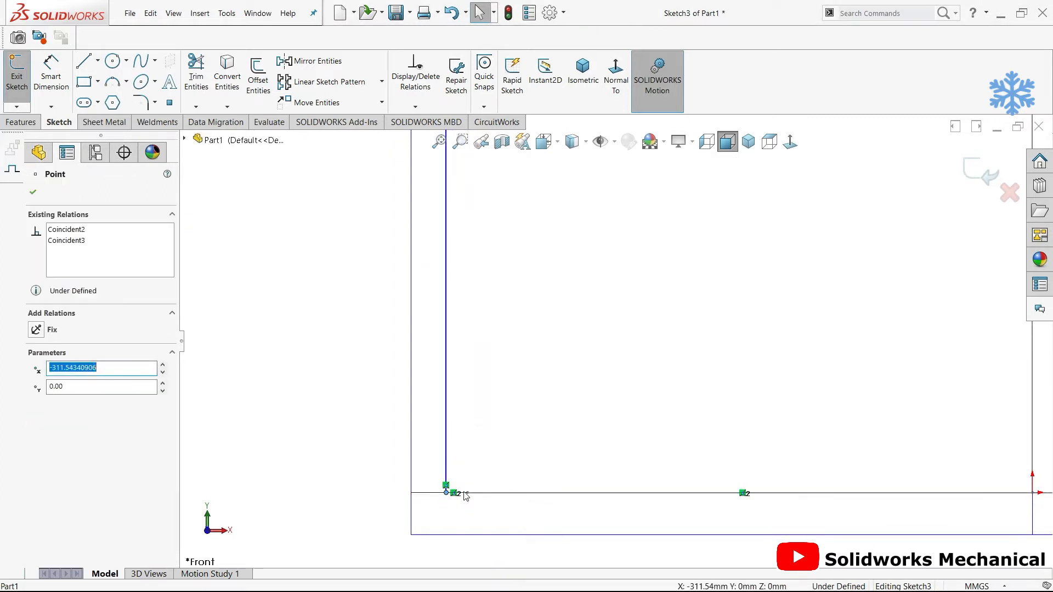
left_click(471, 494, "ctrl")
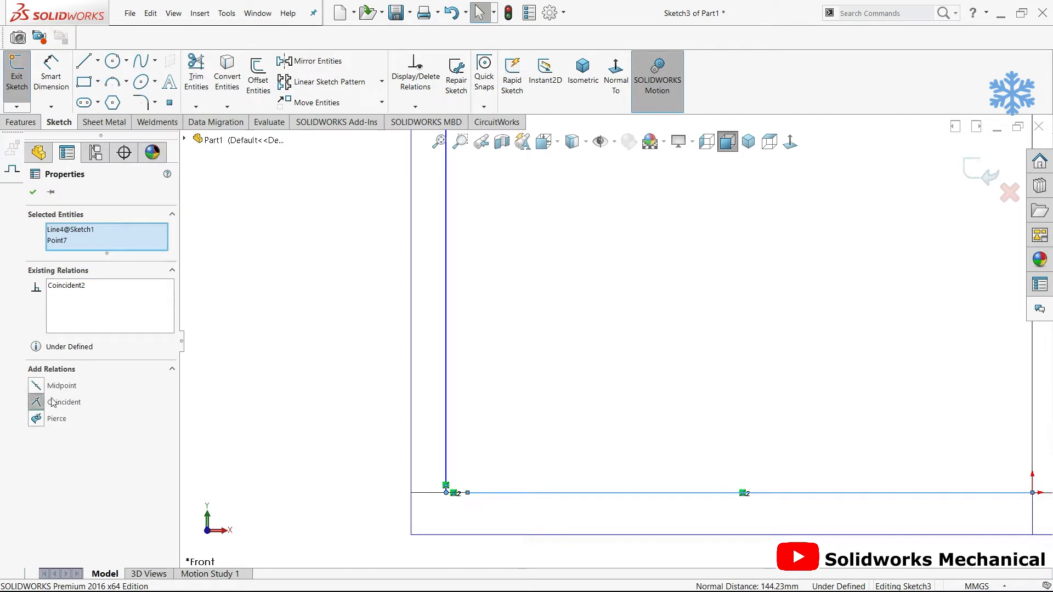
left_click(36, 419)
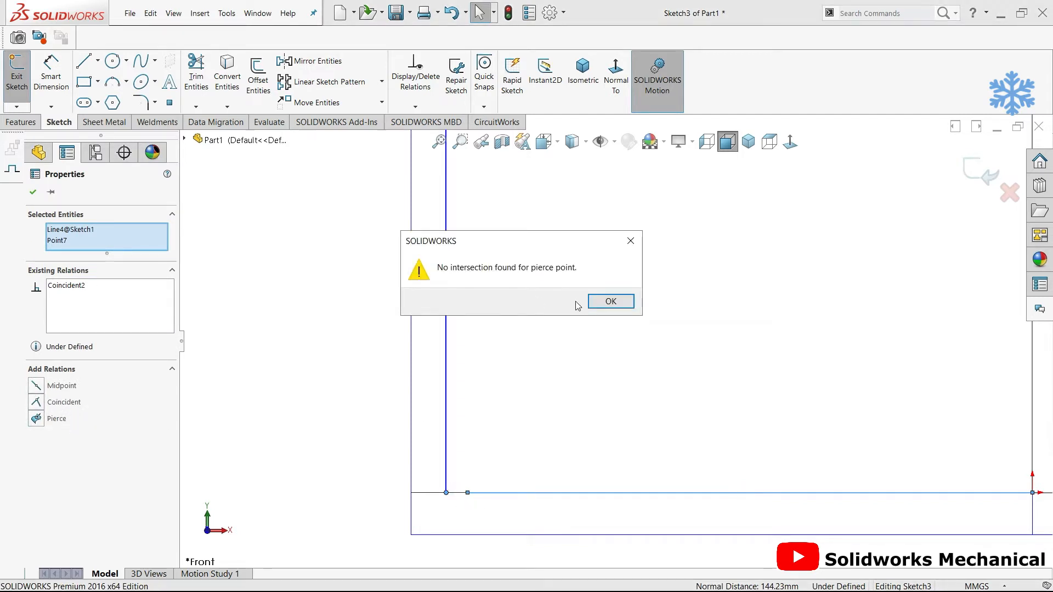
key("Escape")
key("Escape")
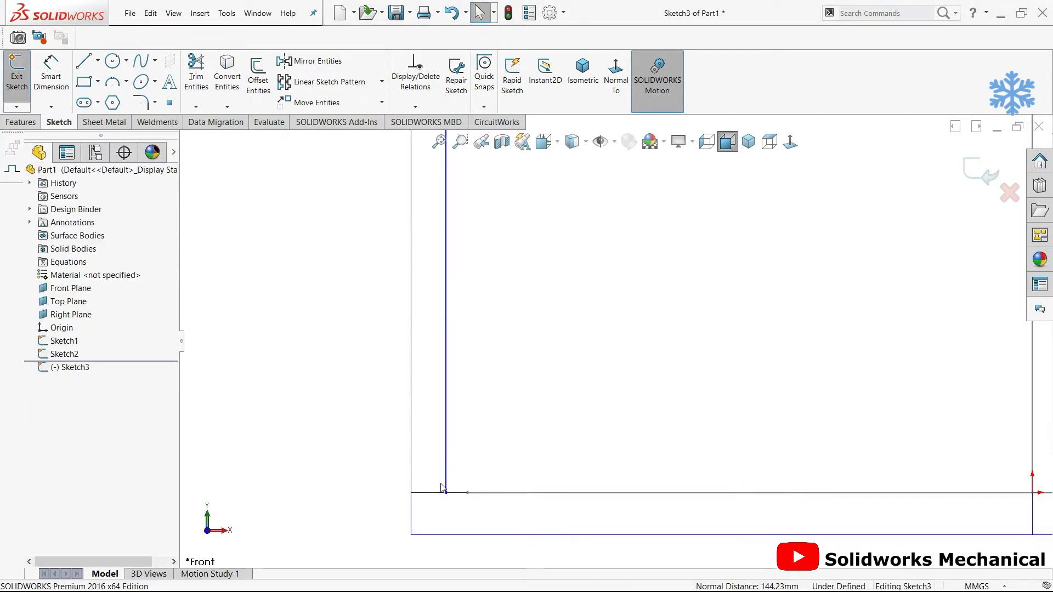
Move the -X vertical line's lower endpoint onto the end of the hexagon line at X -300 mm
left_click_drag(446, 493, 468, 493)
left_click(577, 418)
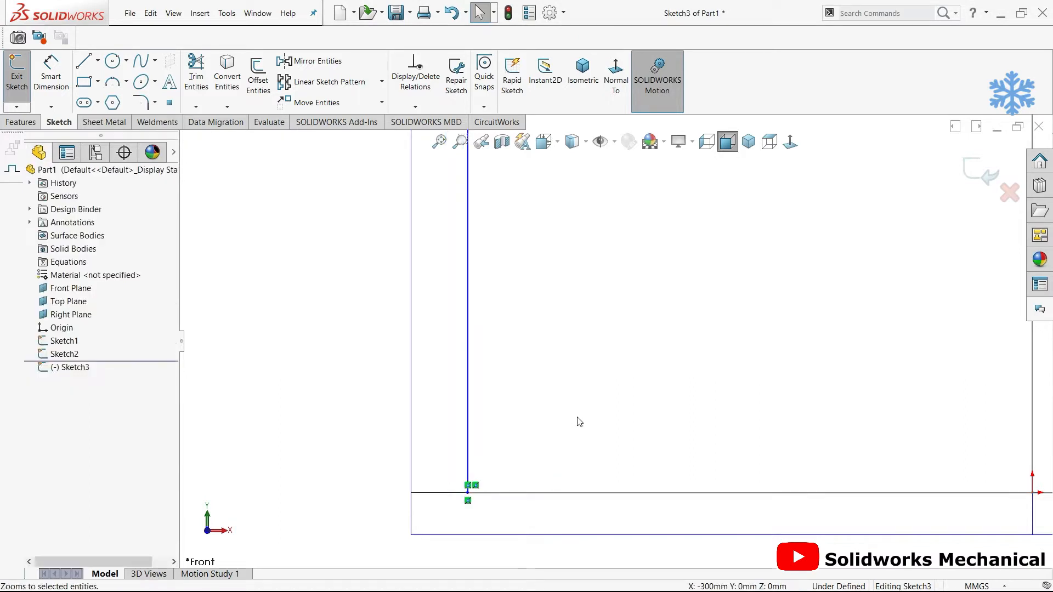
Try to add a Pierce relation between the +X vertical line's lower endpoint and the adjoining hexagon line
key("f")
scroll(634, 494, "down", 5)
left_click_drag(645, 504, 678, 504)
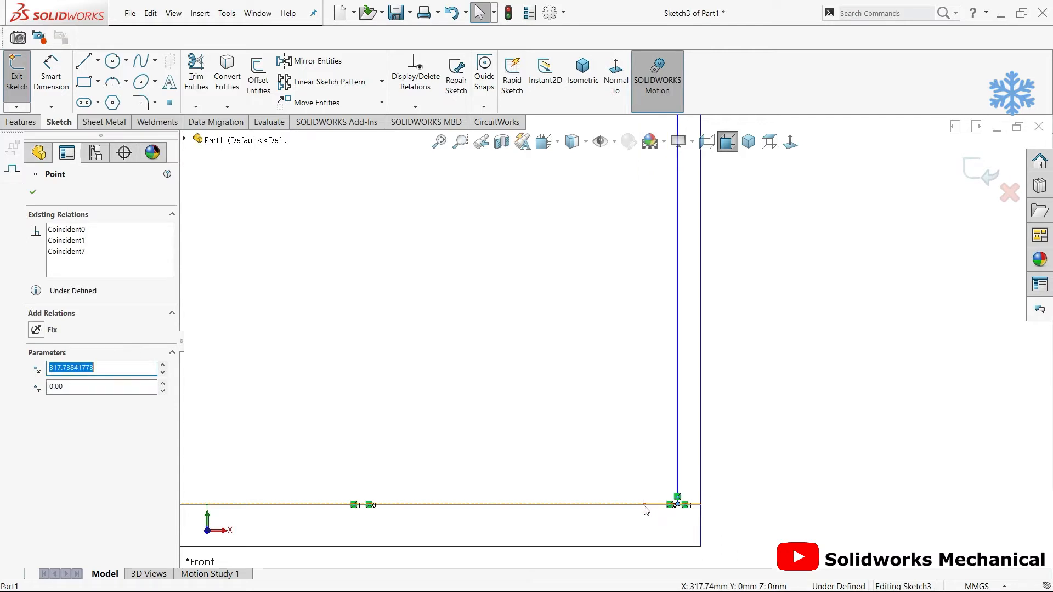
left_click(643, 505, "ctrl")
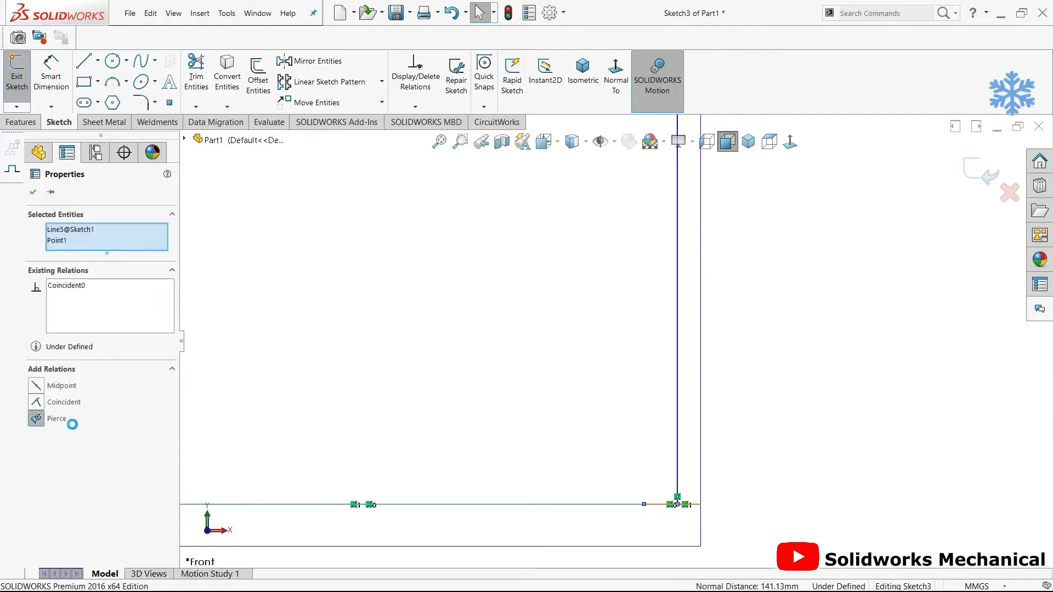
key("Escape")
key("Escape")
left_click(644, 505)
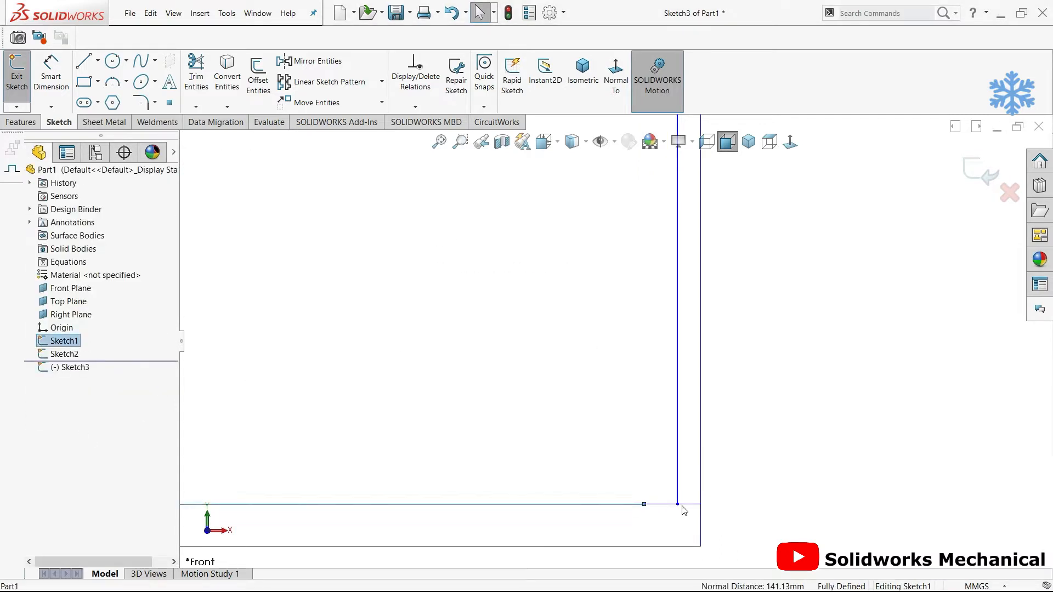
double_click(682, 506)
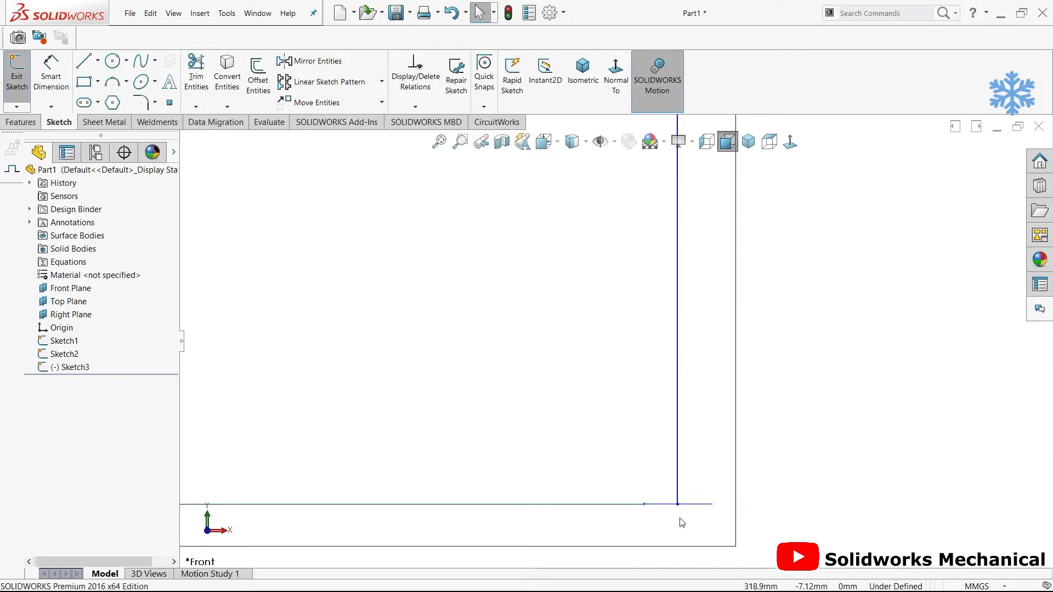
Dimension the horizontal distance from the origin to the +X vertical line's lower endpoint as 300 mm
right_click_drag(678, 524, 642, 466)
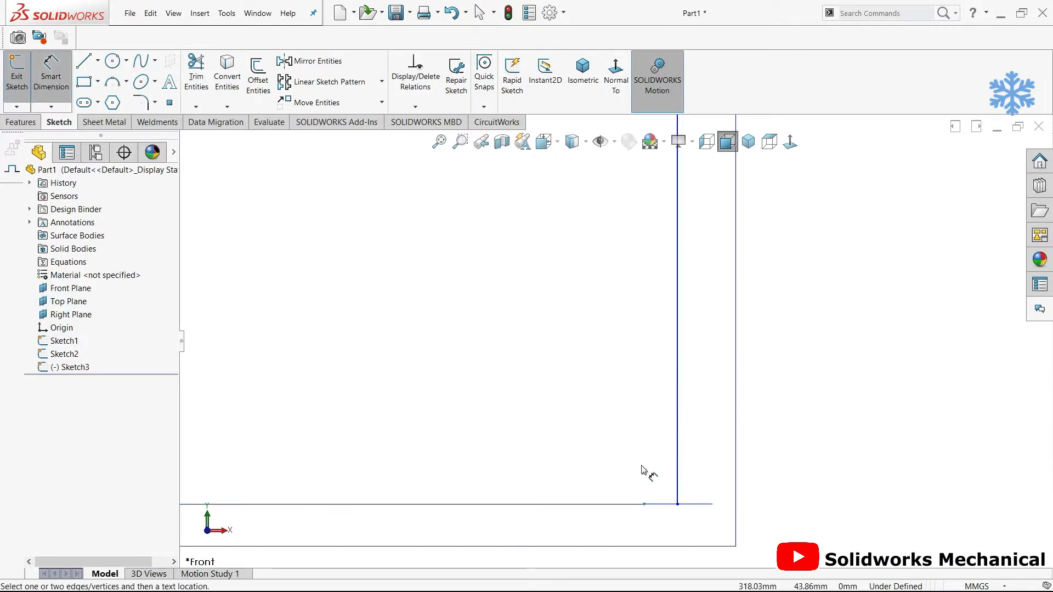
left_click(645, 505)
scroll(654, 506, "down", 5)
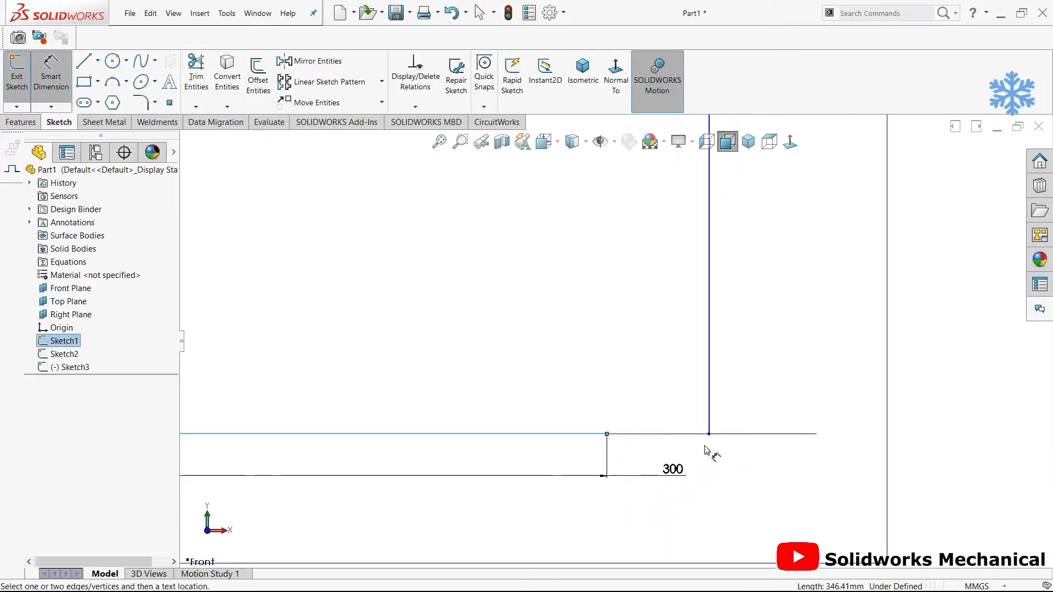
scroll(708, 437, "up", 8)
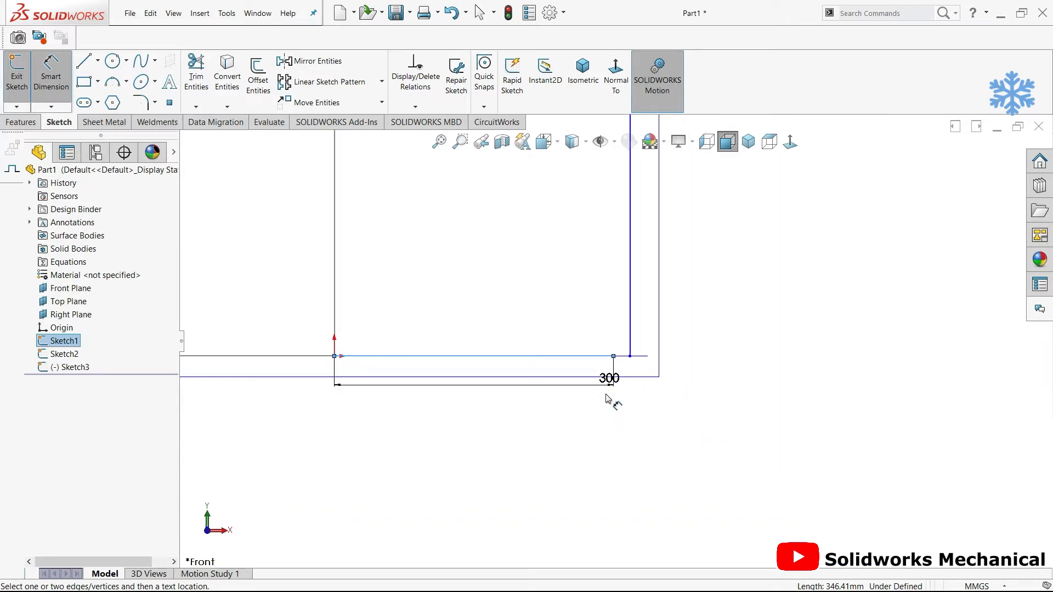
left_click(630, 356)
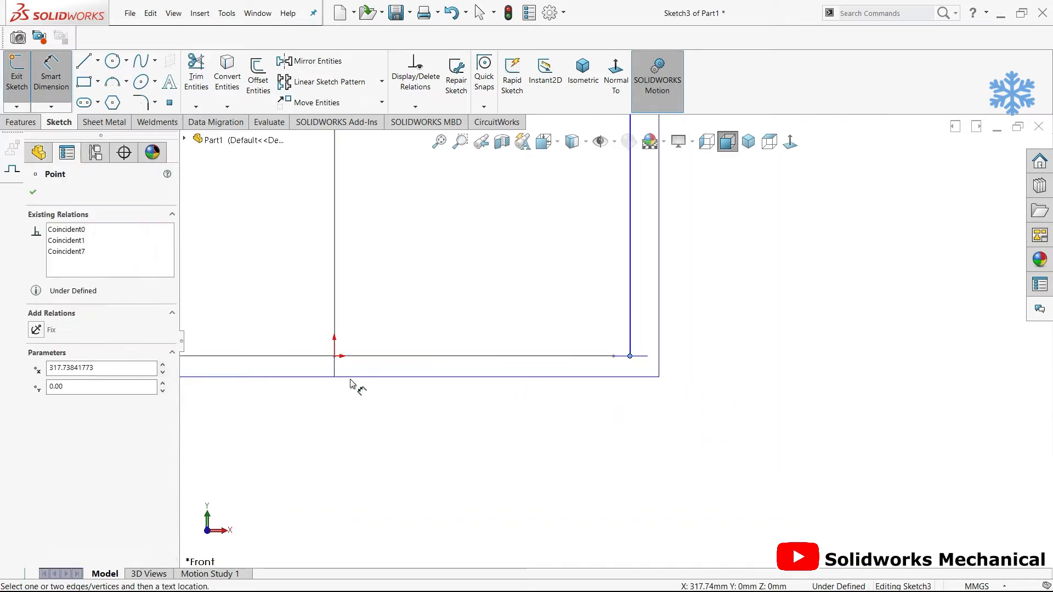
left_click(334, 356)
left_click(388, 446)
type("300")
key("Return")
Dimension the height of the +X vertical line as 450 mm
scroll(631, 378, "up", 5)
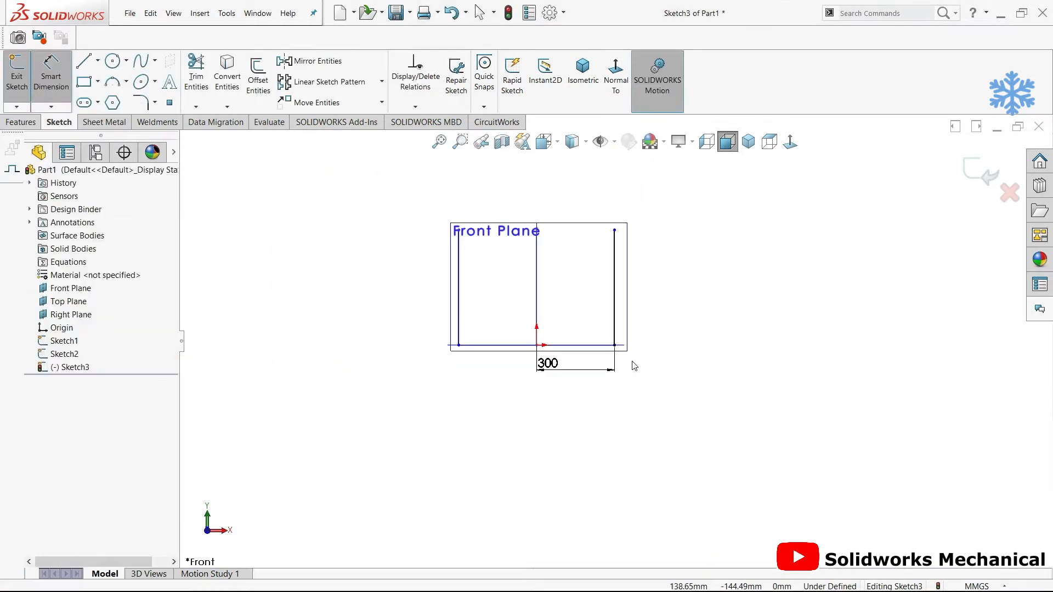
left_click(615, 287)
left_click(682, 292)
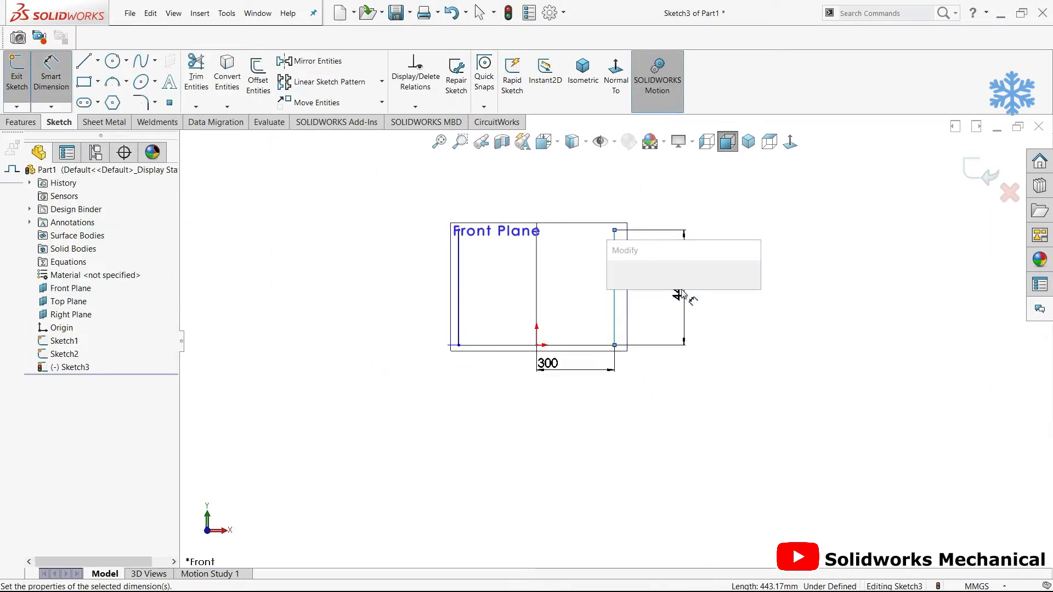
type("450")
key("Return")
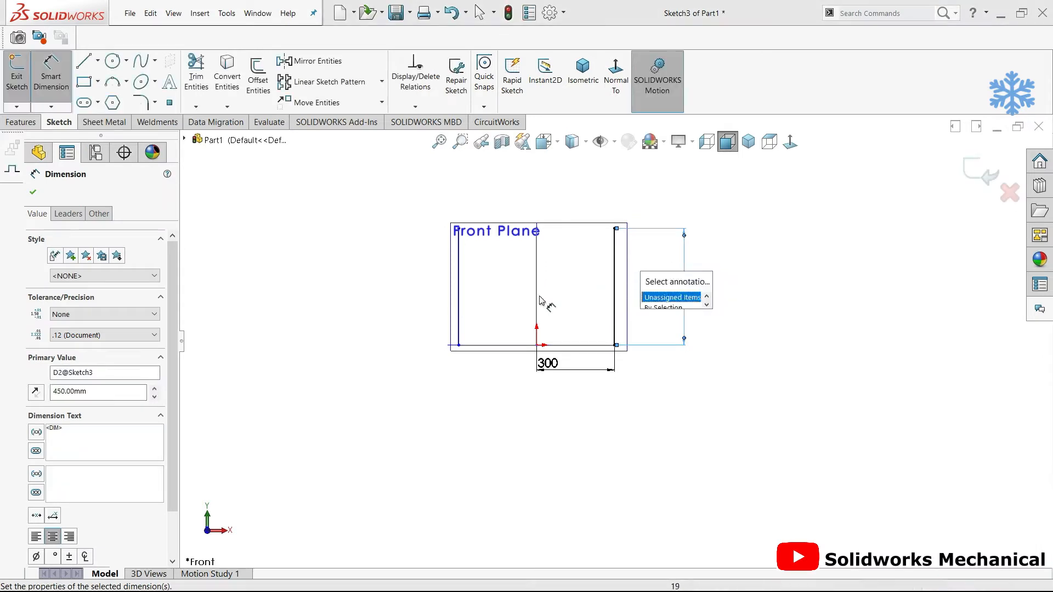
Dimension the distance from the origin to the -X vertical line's lower endpoint and finish the sketch
left_click(481, 360)
scroll(456, 354, "down", 5)
left_click(475, 336)
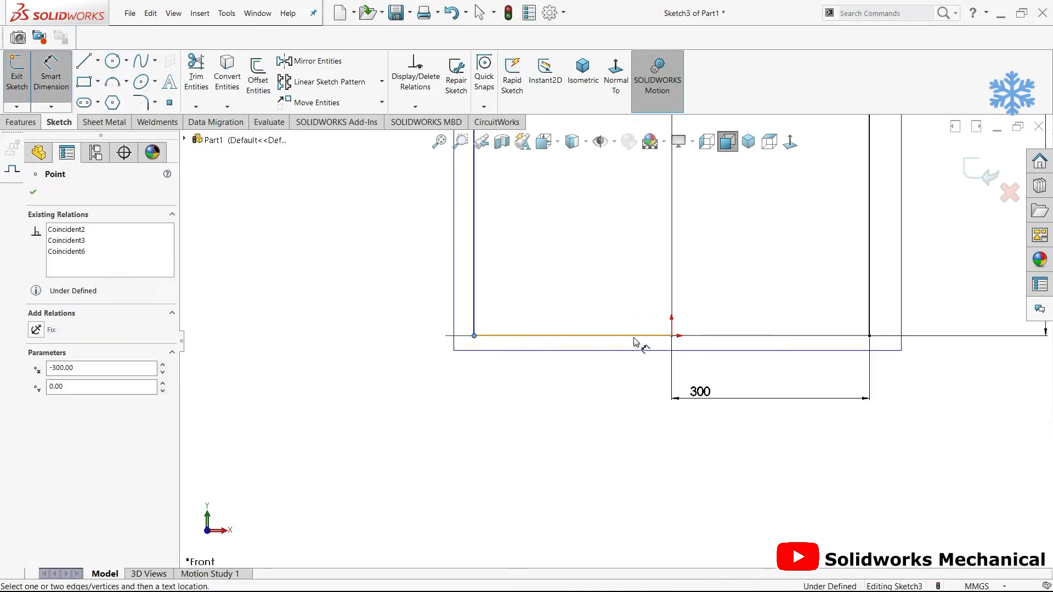
left_click(672, 338)
left_click(571, 424)
left_click(546, 414)
middle_click_drag(583, 335, 544, 376)
scroll(513, 294, "down", 4)
scroll(592, 313, "up", 4)
scroll(625, 344, "up", 4)
left_click(973, 169)
Examine the hexagon and its upright lines from several angles
mouse_move(680, 357)
middle_mouse_down()
mouse_move(668, 388)
mouse_move(705, 404)
mouse_move(697, 408)
mouse_move(628, 367)
mouse_move(602, 375)
mouse_move(626, 384)
mouse_move(675, 247)
mouse_move(722, 278)
mouse_move(739, 273)
mouse_move(741, 296)
mouse_move(696, 309)
mouse_move(670, 301)
mouse_move(699, 388)
middle_mouse_up()
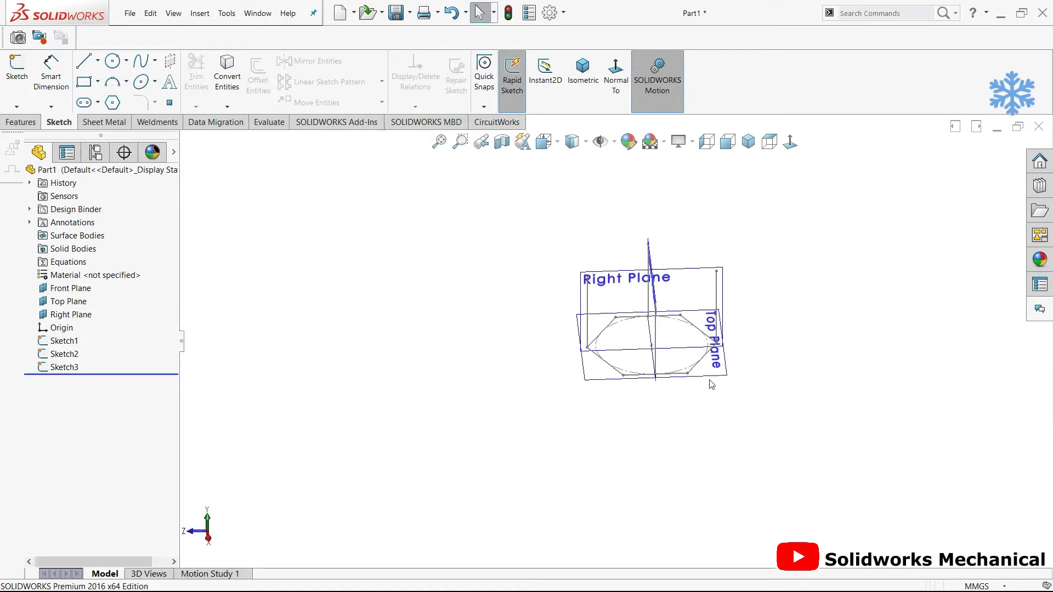
scroll(668, 359, "down", 4)
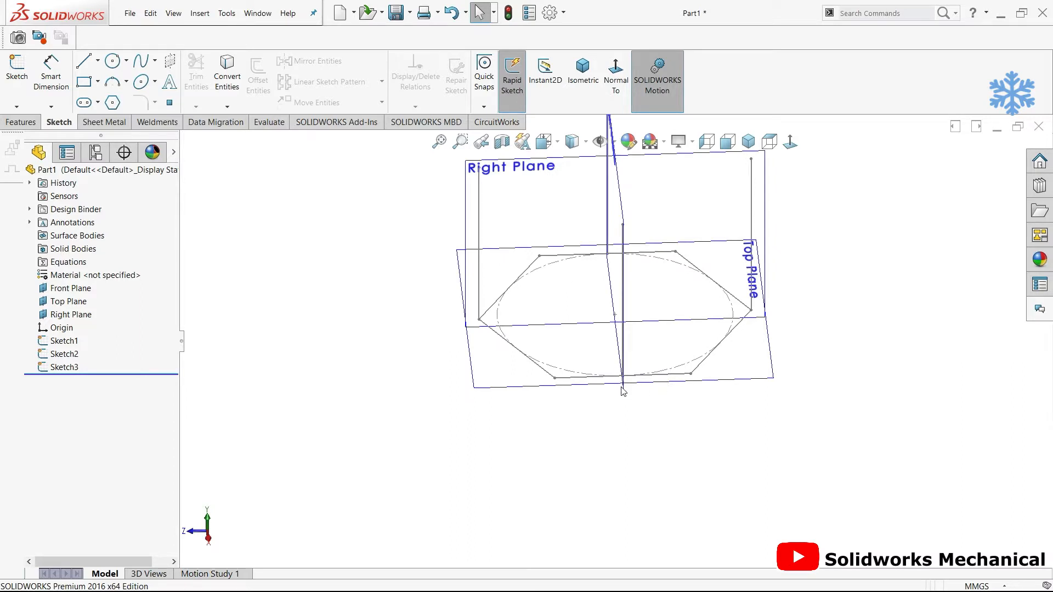
middle_click_drag(623, 391, 643, 411)
left_click(469, 289)
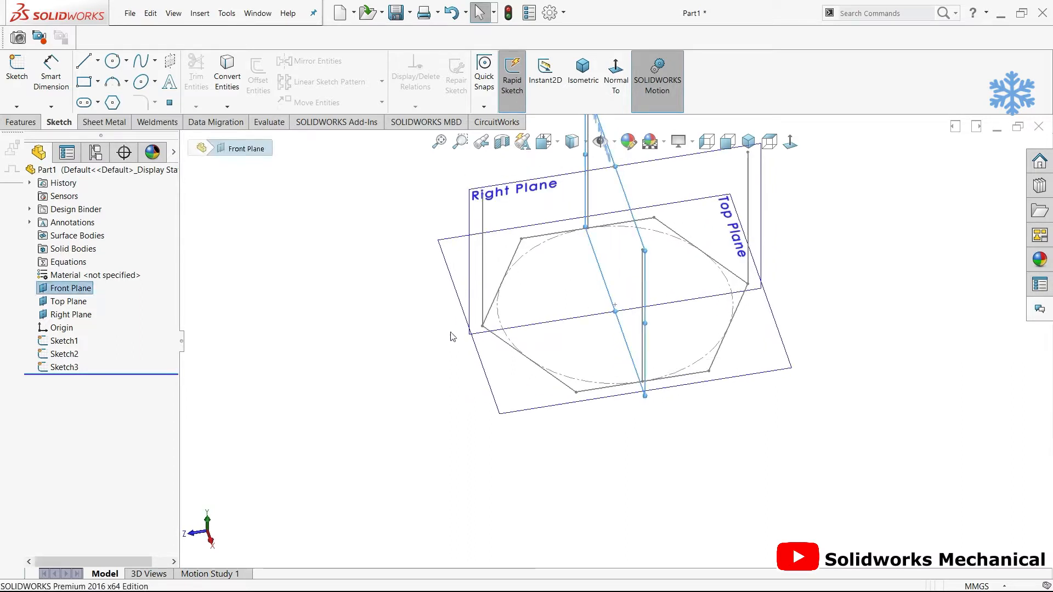
middle_click_drag(727, 238, 675, 225)
scroll(683, 225, "up", 2)
left_click(668, 222)
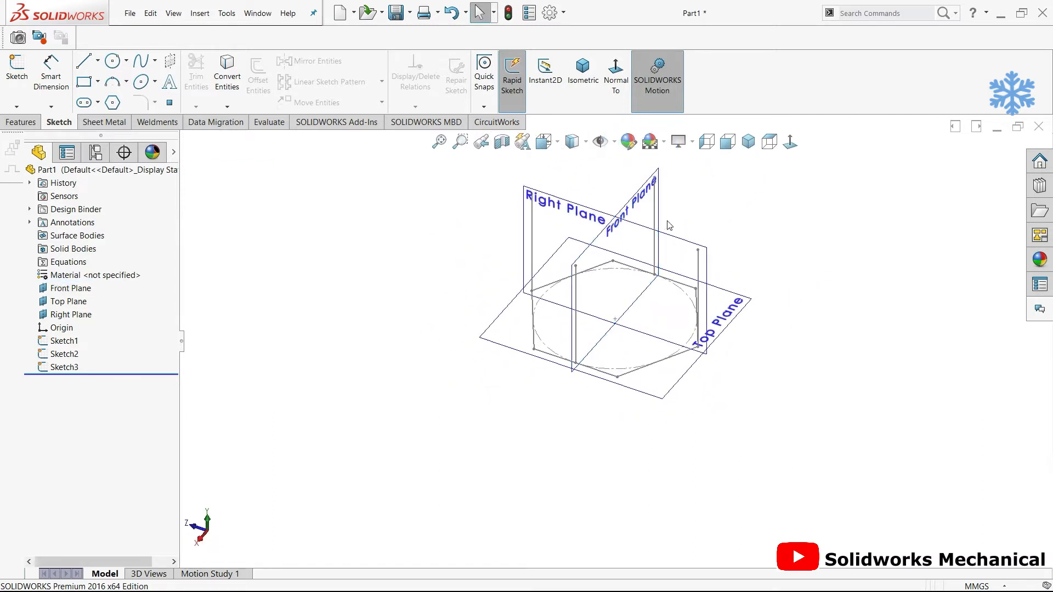
scroll(665, 240, "down", 3)
Create a reference plane offset 300 mm from the Right Plane toward +X
left_click(604, 228)
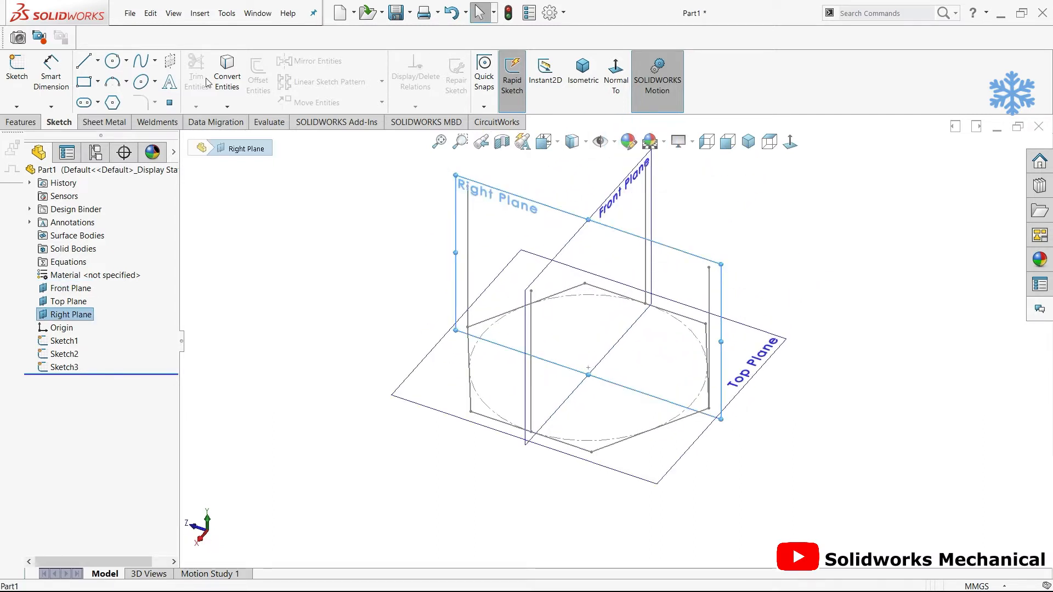
left_click(7, 125)
left_click(528, 74)
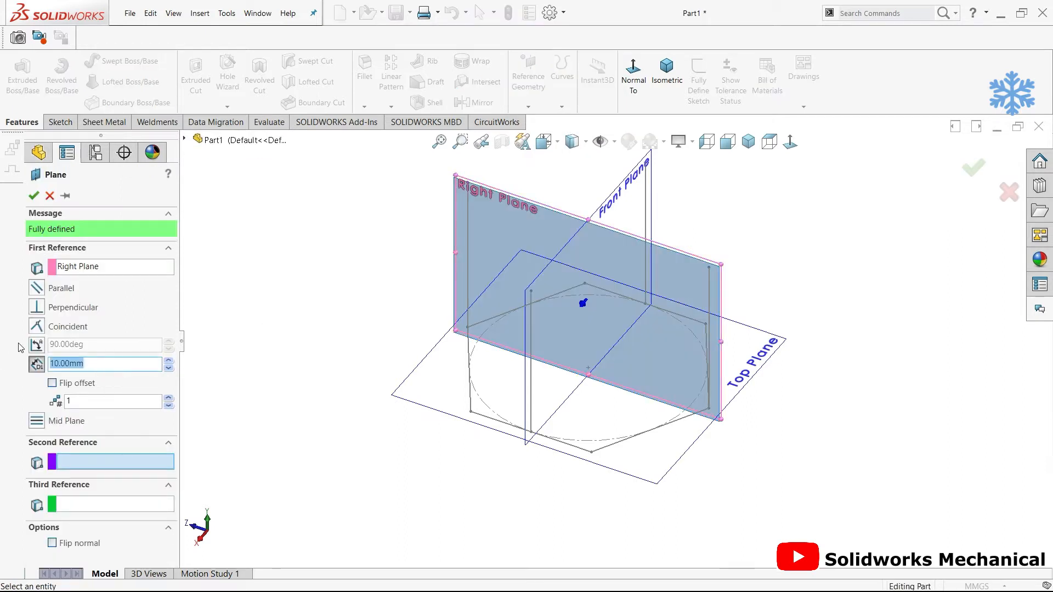
type("0")
key("Return")
middle_click_drag(524, 409, 587, 403)
left_click(32, 196)
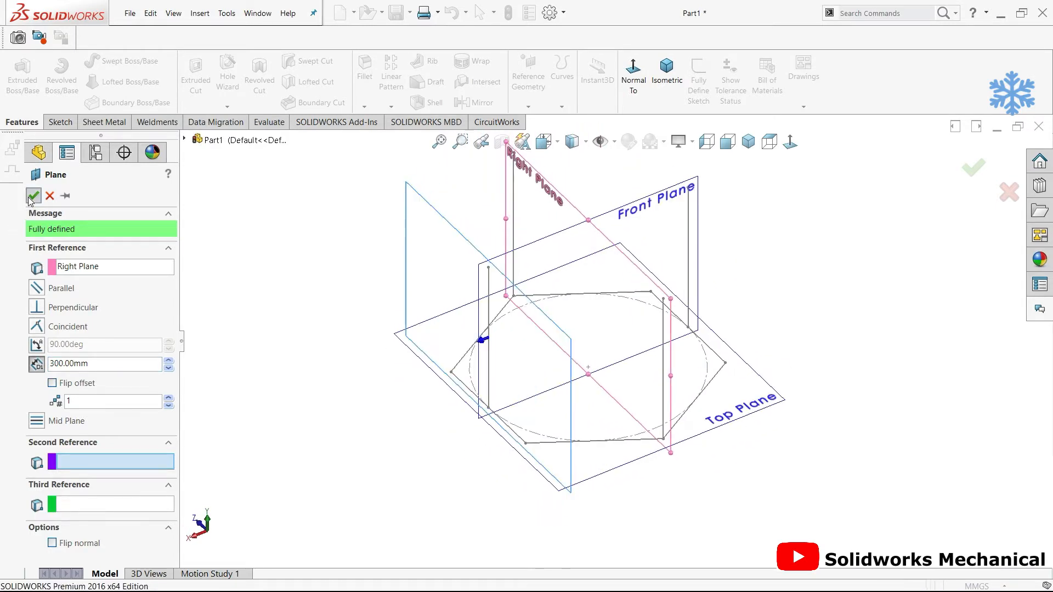
Create a second reference plane offset 300 mm from the Right Plane with the offset flipped toward -X
left_click(528, 76)
left_click(538, 113)
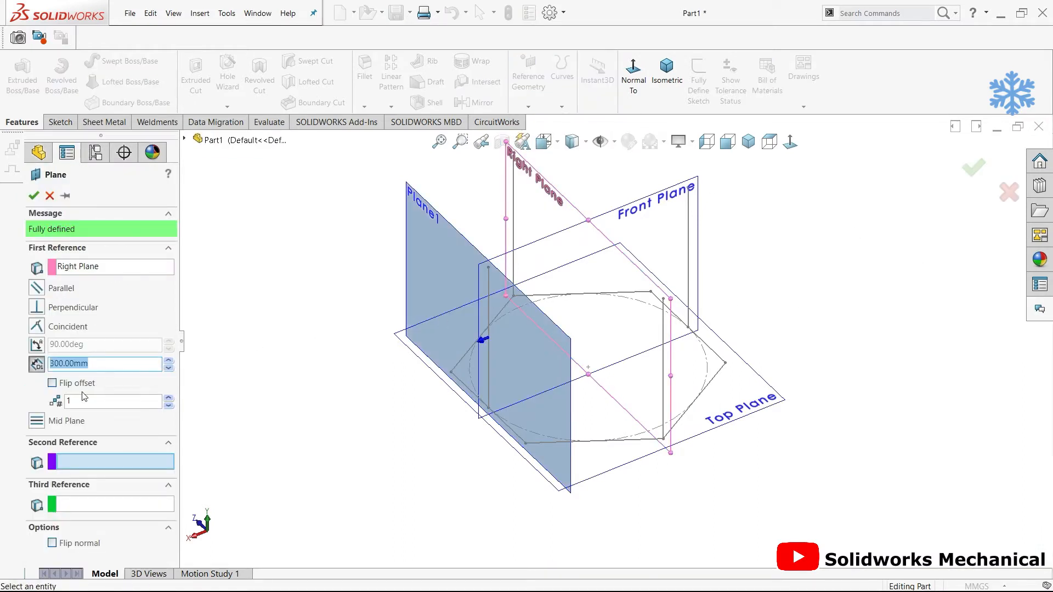
left_click(77, 383)
left_click(970, 168)
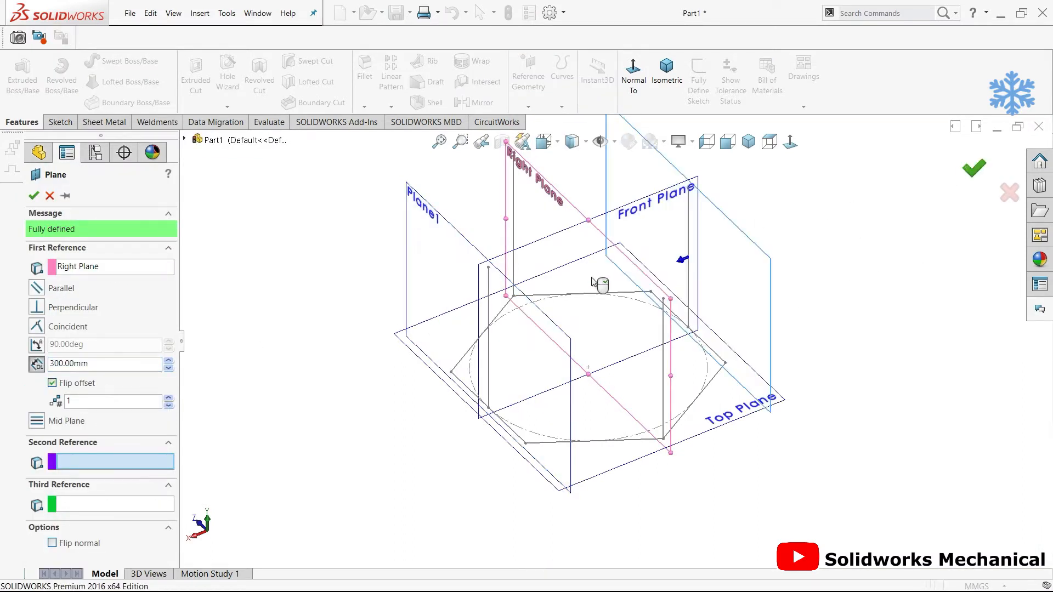
On the +X offset plane, sketch a vertical line about 122 mm long downward from the hexagon corner on the +Z side
left_click(461, 226)
left_click(477, 197)
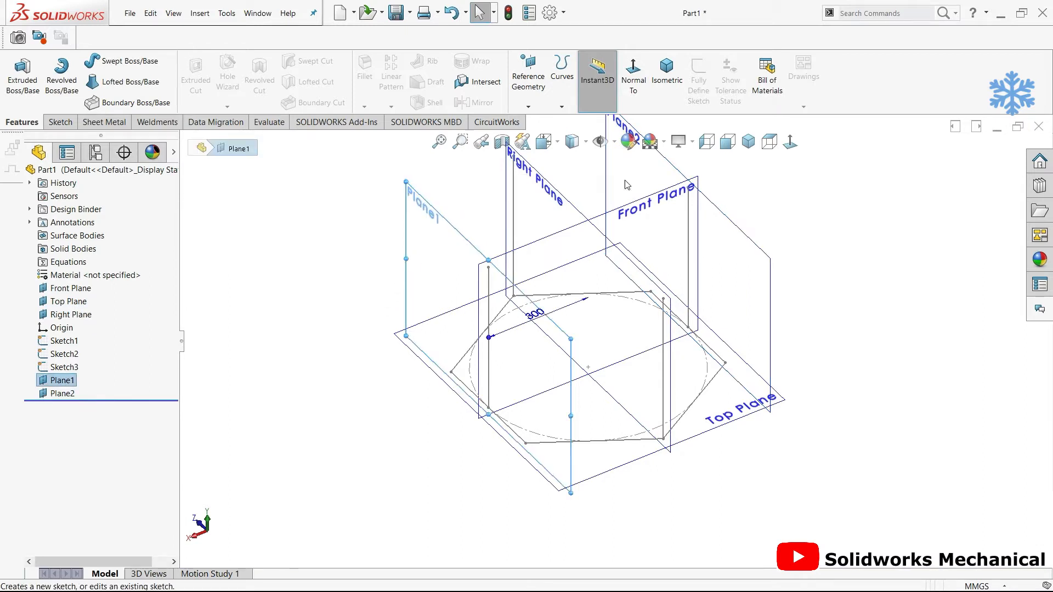
left_click(790, 142)
key("l")
scroll(518, 409, "down", 4)
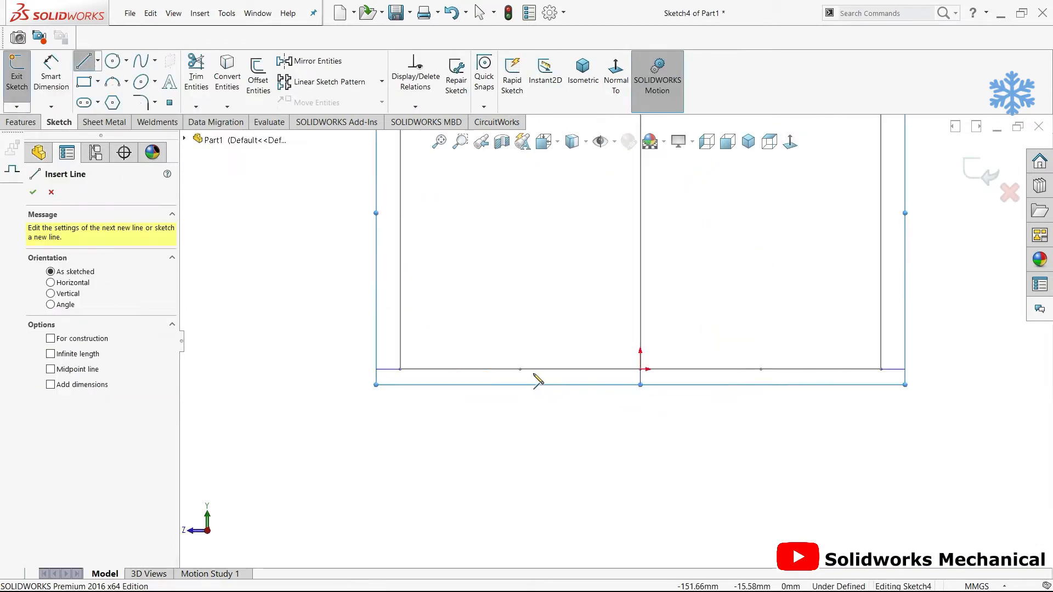
left_click(521, 370)
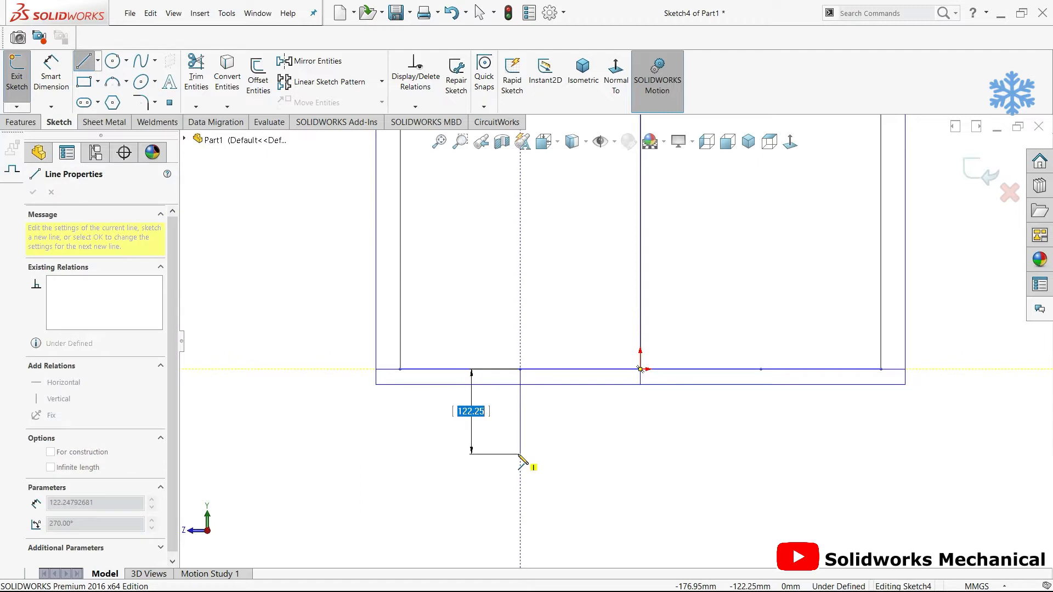
left_click(520, 454)
key("Escape")
key("Escape")
Sketch a vertical line downward from the hexagon corner on the -Z side and make it equal to the +Z leg line
key("l")
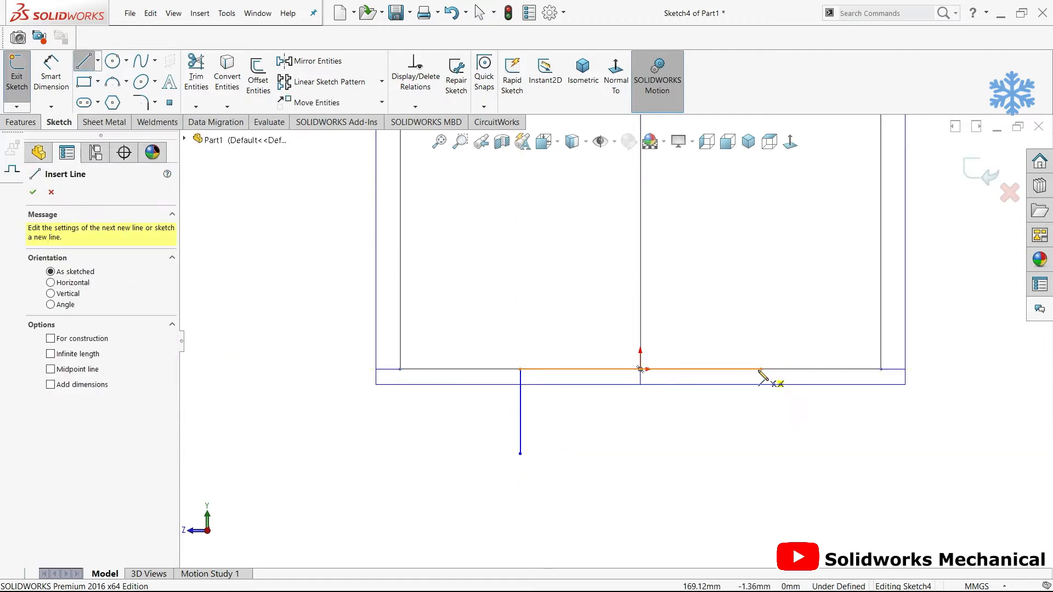
left_click(760, 369)
left_click(761, 442)
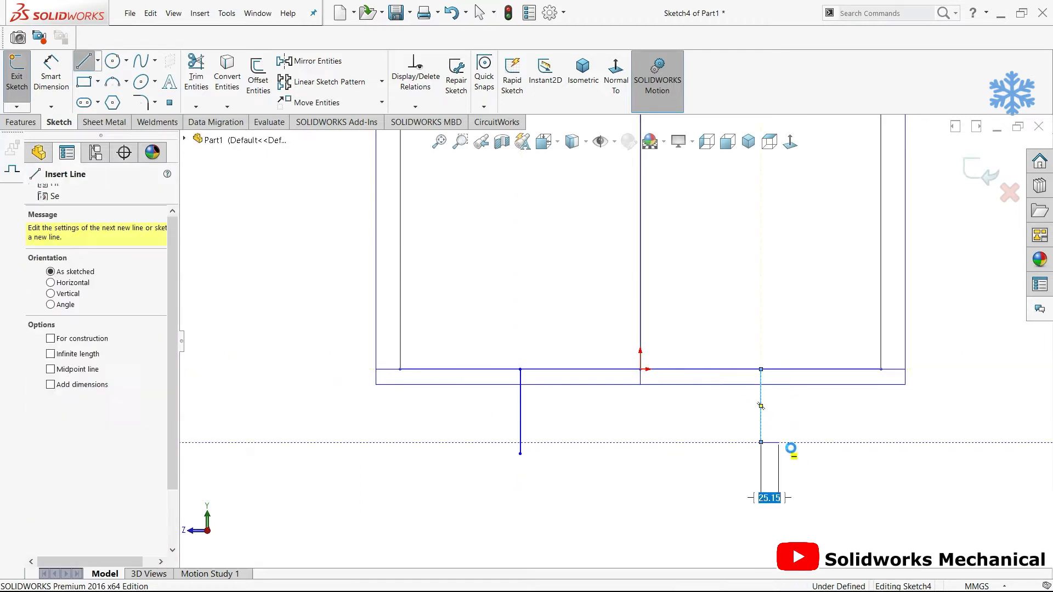
key("Escape")
left_click(521, 417, "ctrl")
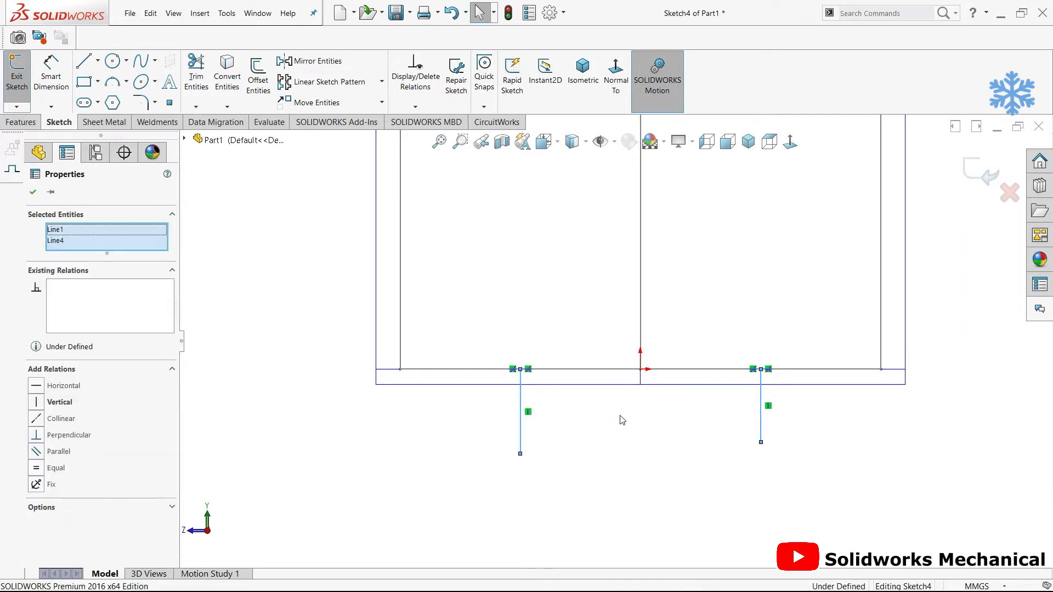
Dimension the length of the leg line on the -Z side as 100 mm
right_click_drag(752, 422, 787, 297)
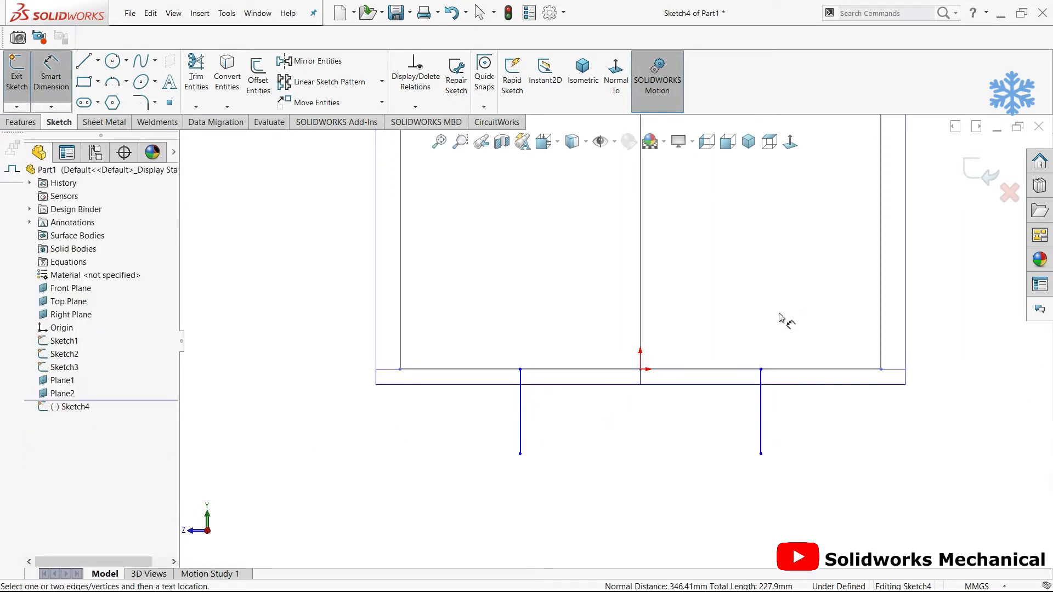
left_click(762, 402)
left_click(813, 410)
type("100")
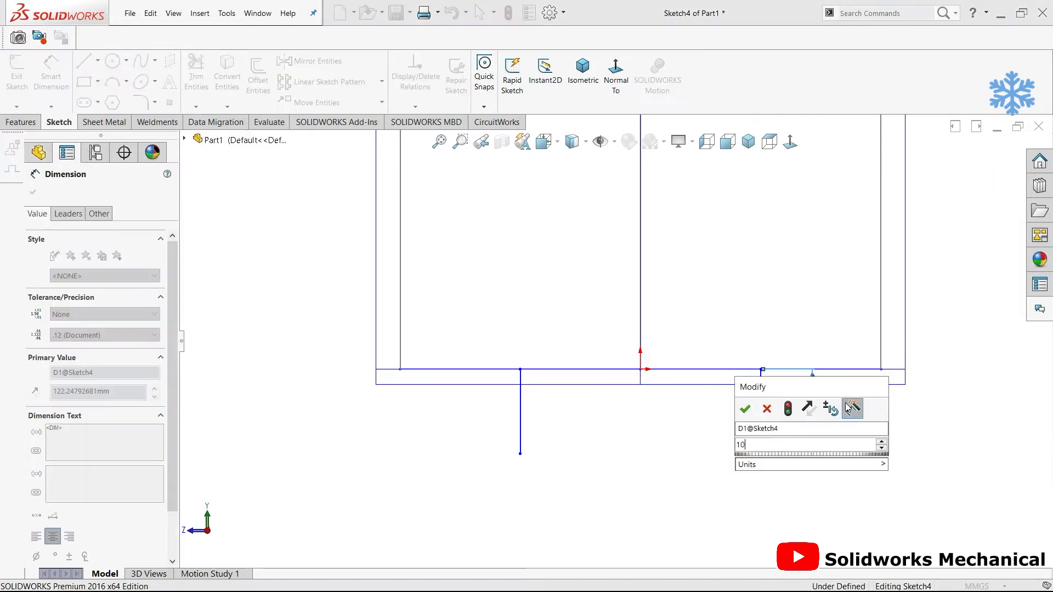
key("Return")
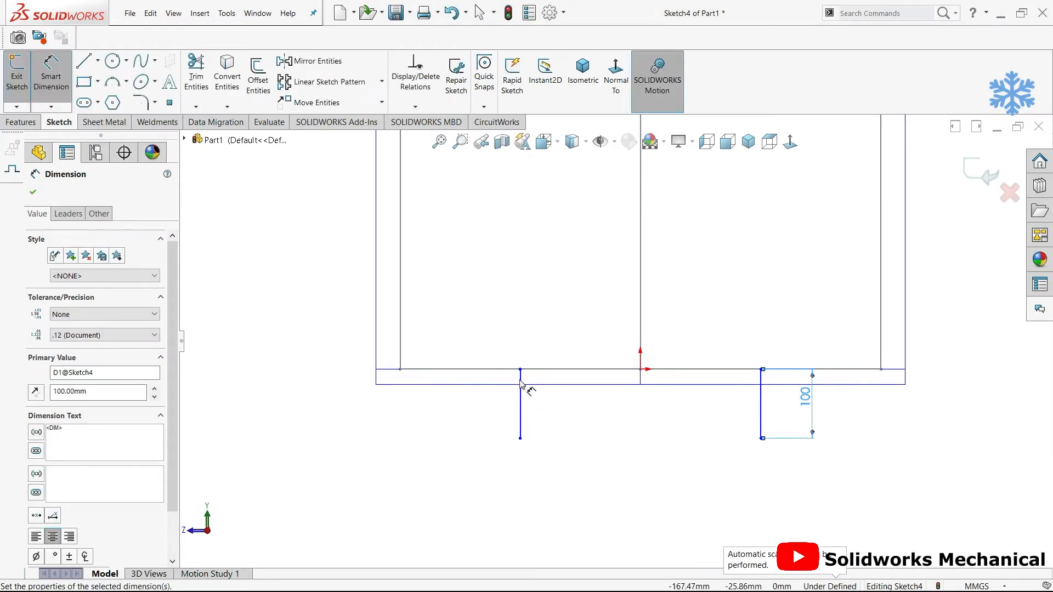
left_click(520, 370)
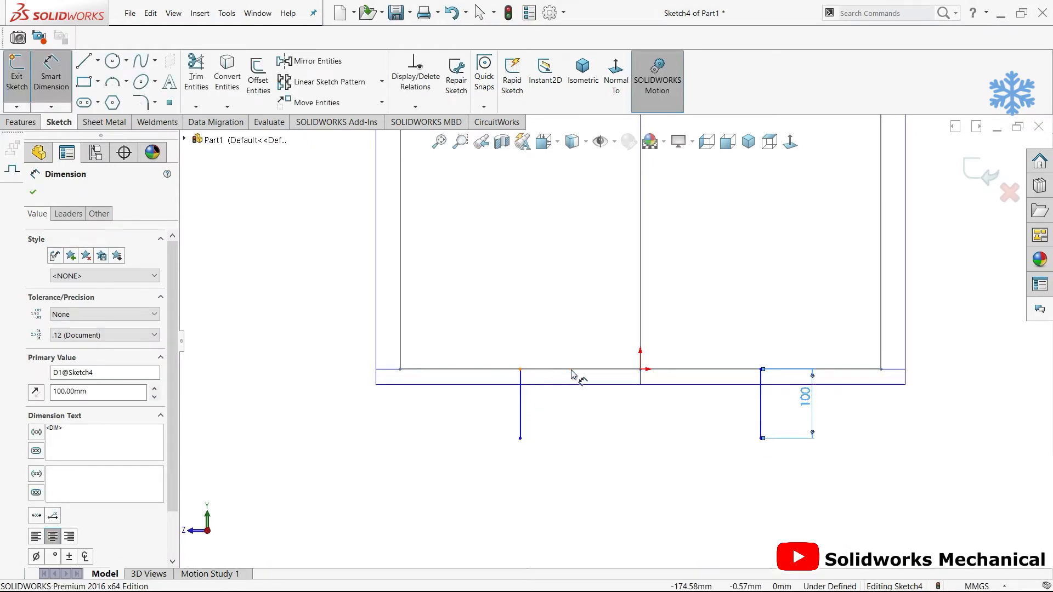
left_click(640, 337)
scroll(544, 367, "down", 3)
key("Escape")
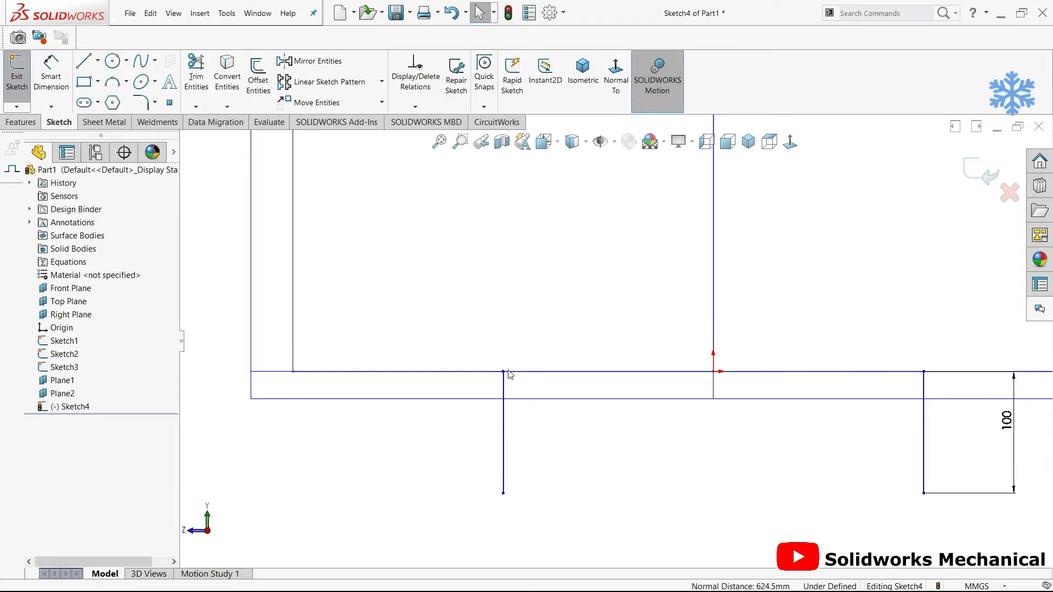
Move the +Z leg line's upper endpoint off the corner to about Z 188 mm and try relating it to the hexagon corner
left_click_drag(504, 372, 486, 372)
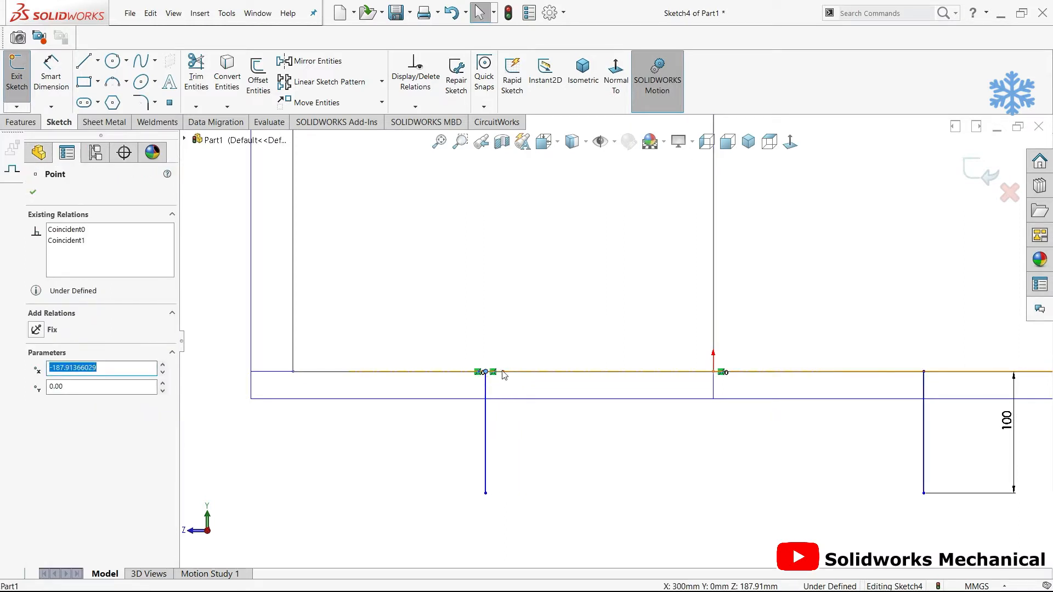
left_click(503, 373, "ctrl")
left_click(81, 418)
key("Escape")
key("Escape")
Preview the length of the hexagon edge between the two leg lines with Smart Dimension, without placing a dimension
right_click_drag(523, 382, 507, 354)
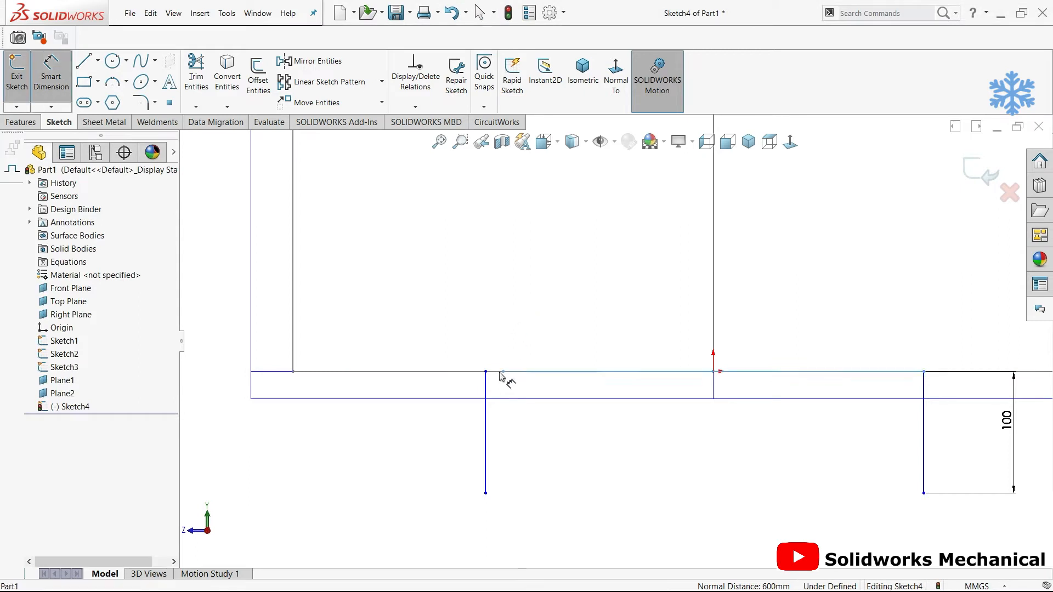
left_click(503, 372)
key("Escape")
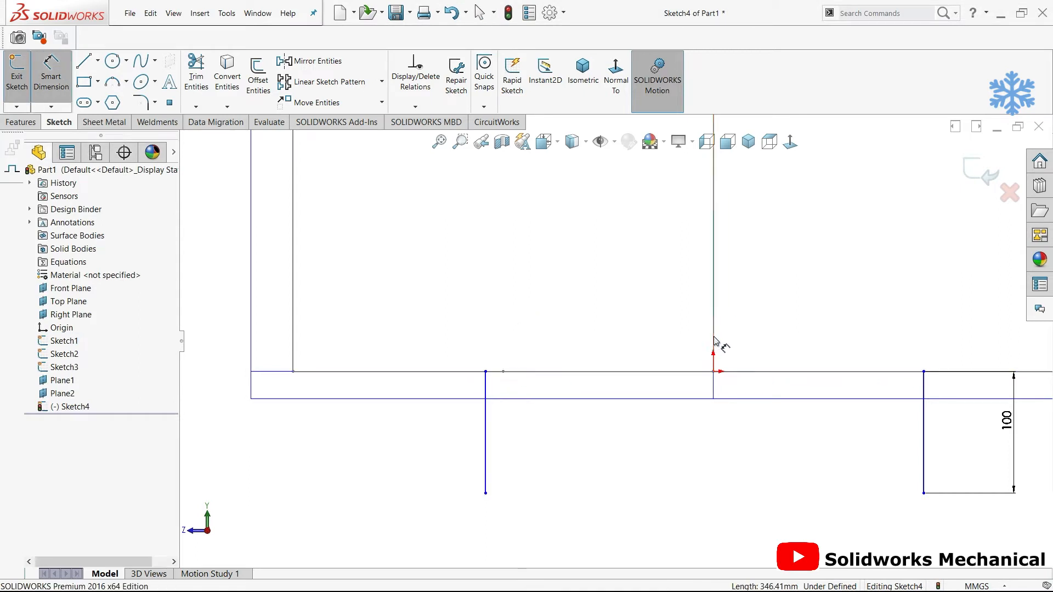
left_click(714, 339)
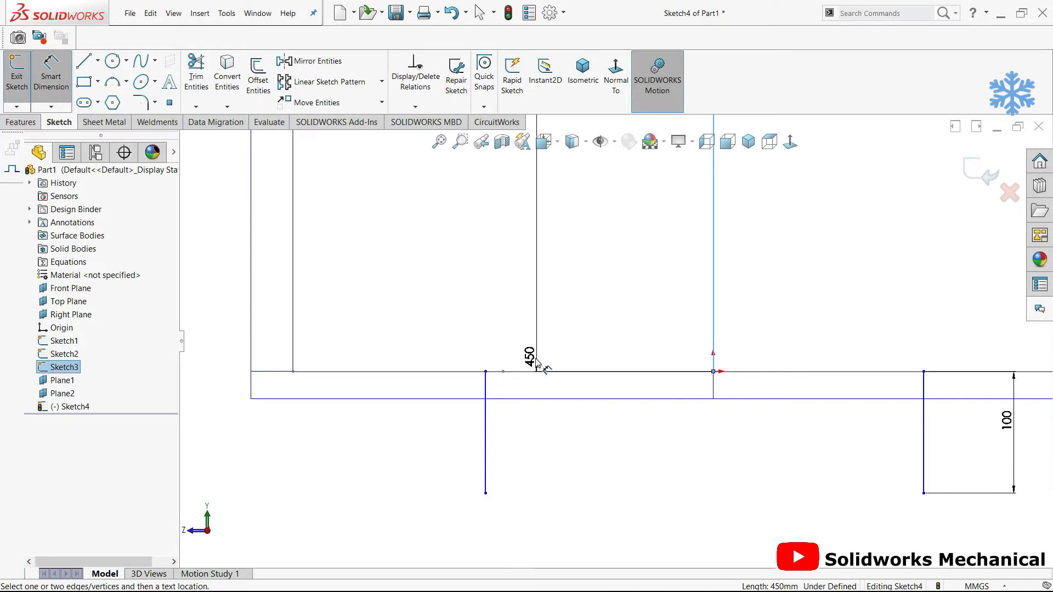
key("Escape")
scroll(535, 368, "down", 3)
left_click(501, 373)
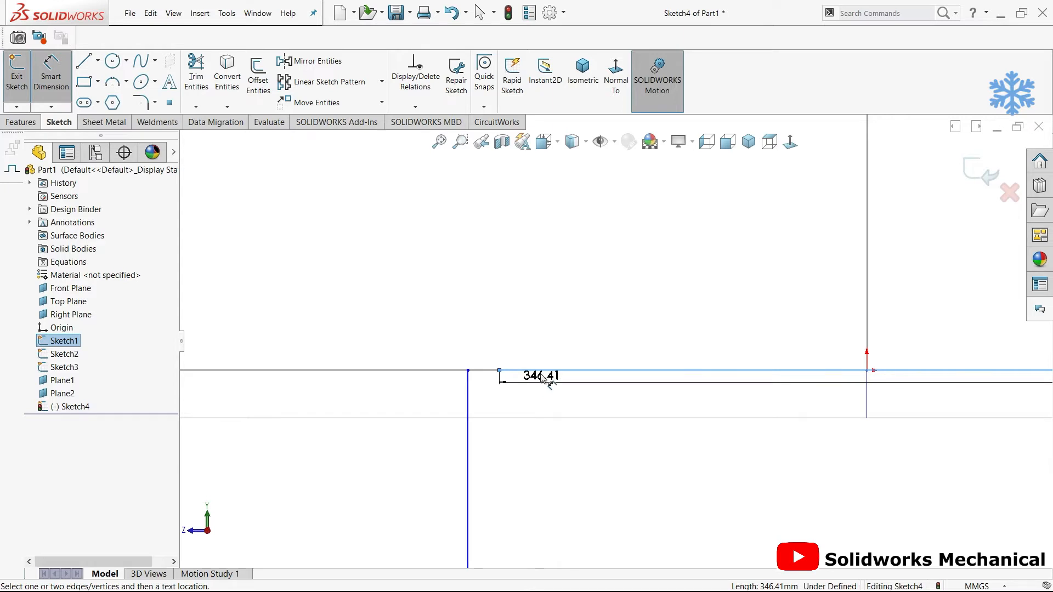
key("Escape")
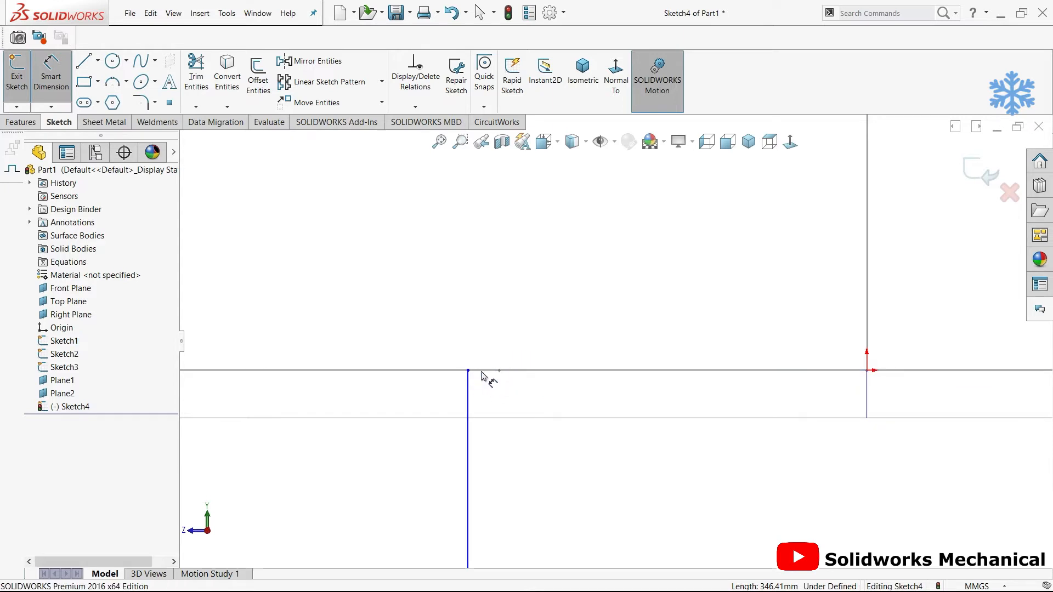
Dimension the horizontal distance from the +Z leg line's upper endpoint to the central upright line as 346.4/2 mm
left_click(469, 371)
left_click(868, 340)
left_click(755, 298)
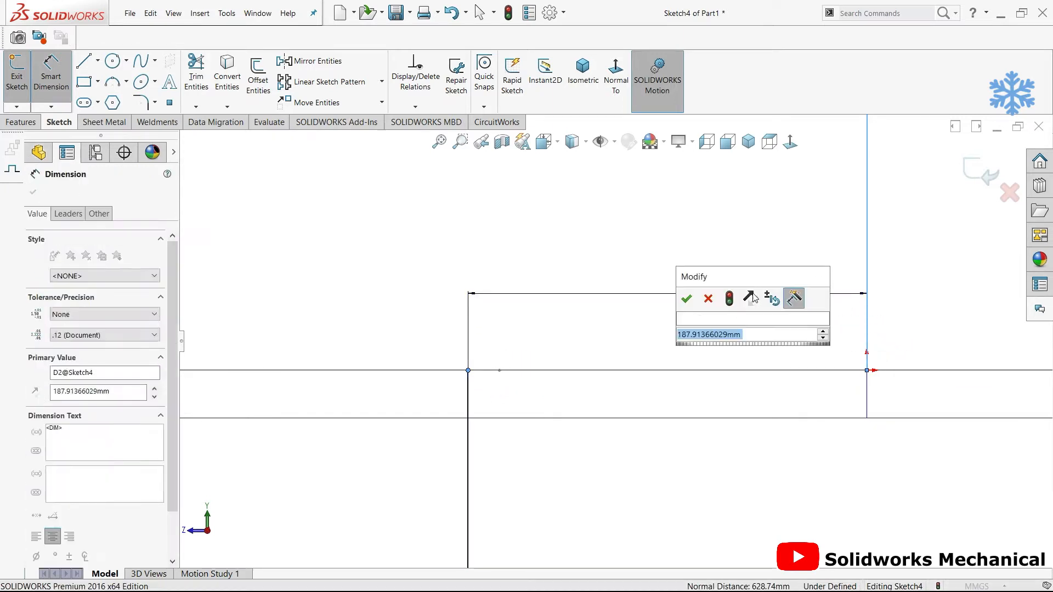
type("346.4/2")
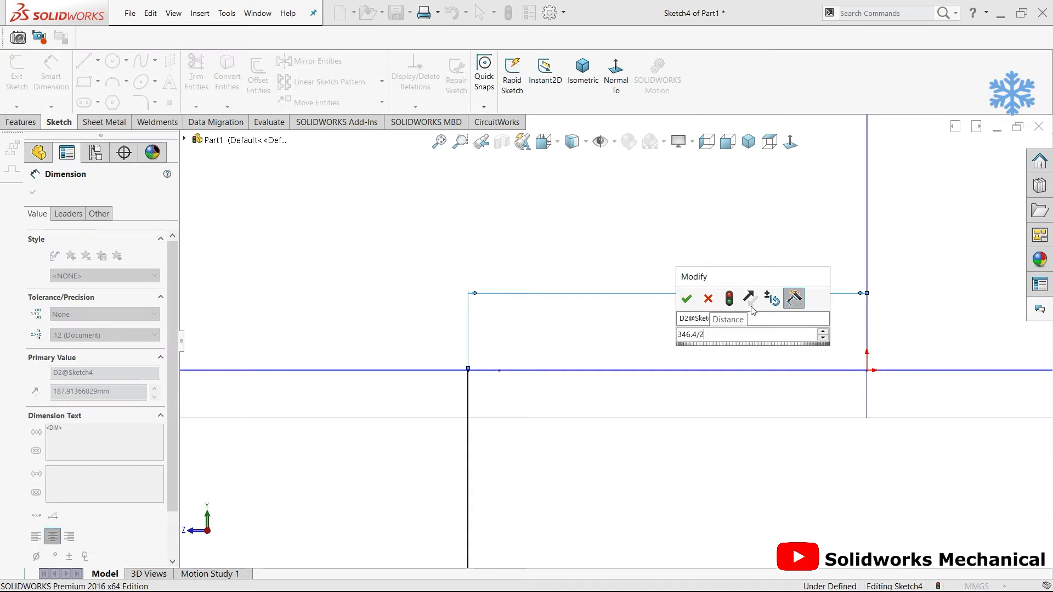
key("Return")
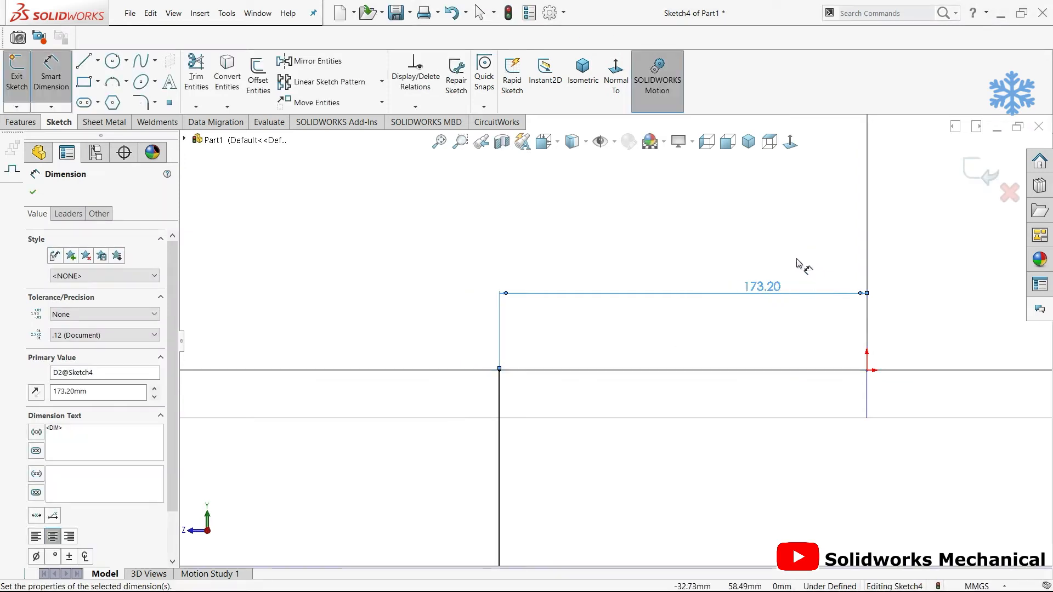
Dimension the horizontal distance from the central upright line to the -Z leg line's upper endpoint as 173.2 mm and finish the sketch
scroll(769, 330, "up", 2)
left_click(766, 341)
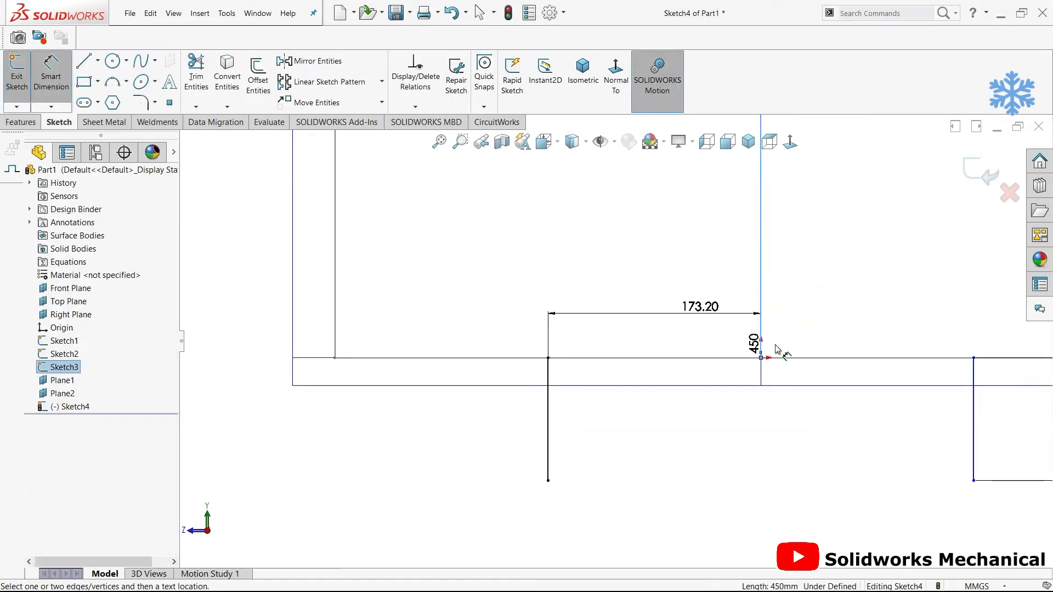
left_click(974, 358)
left_click(839, 287)
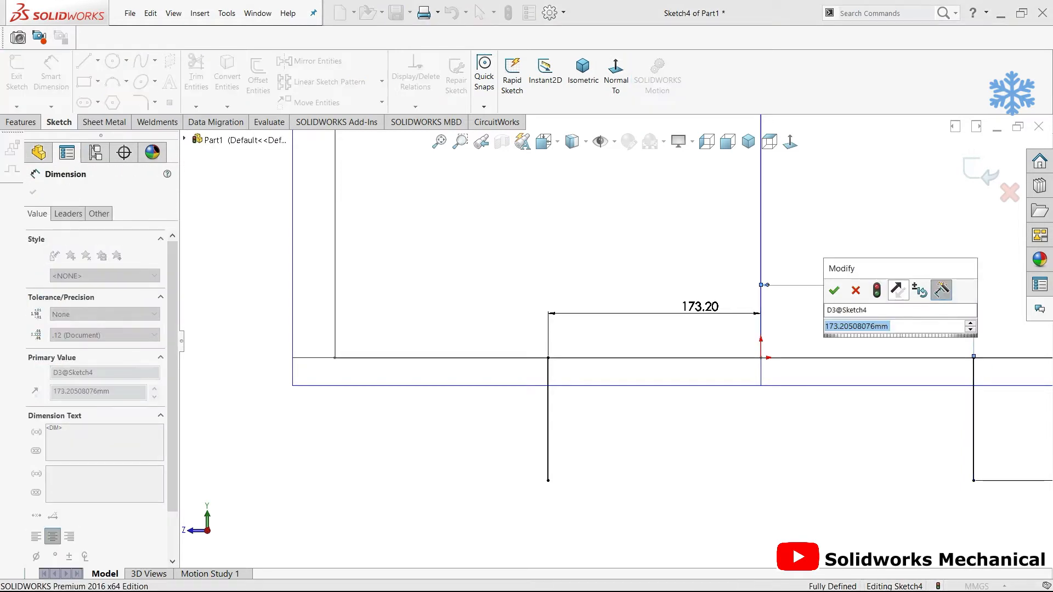
type("173.2")
key("Return")
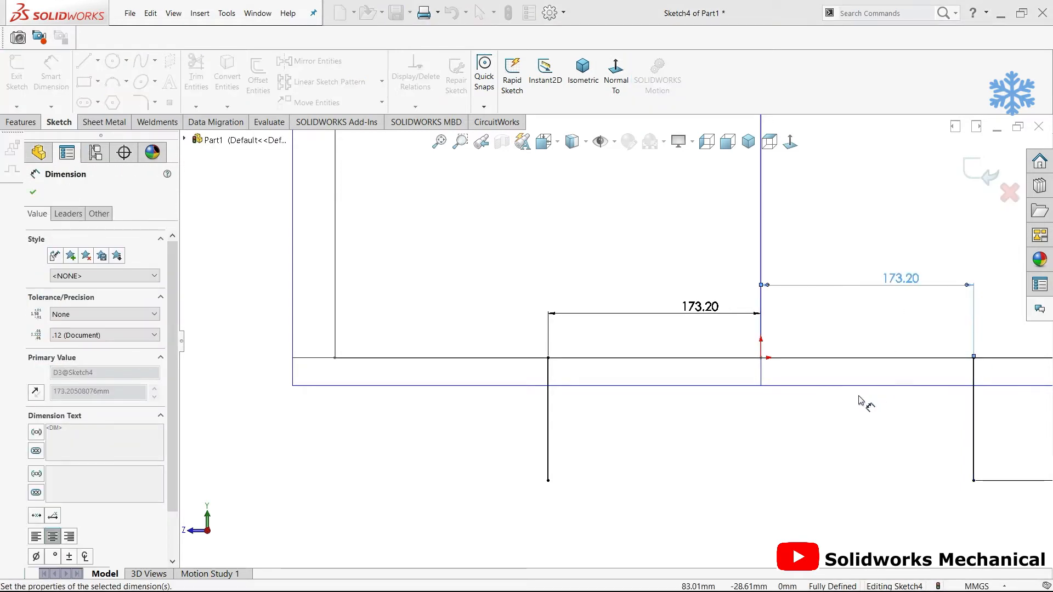
key("f")
middle_click_drag(855, 413, 939, 202)
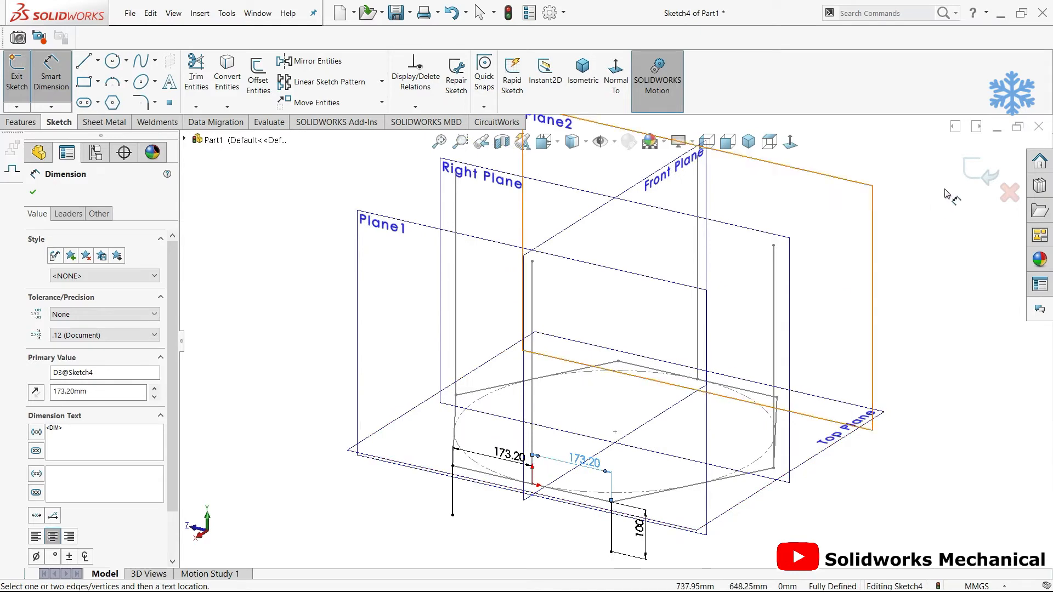
left_click(968, 168)
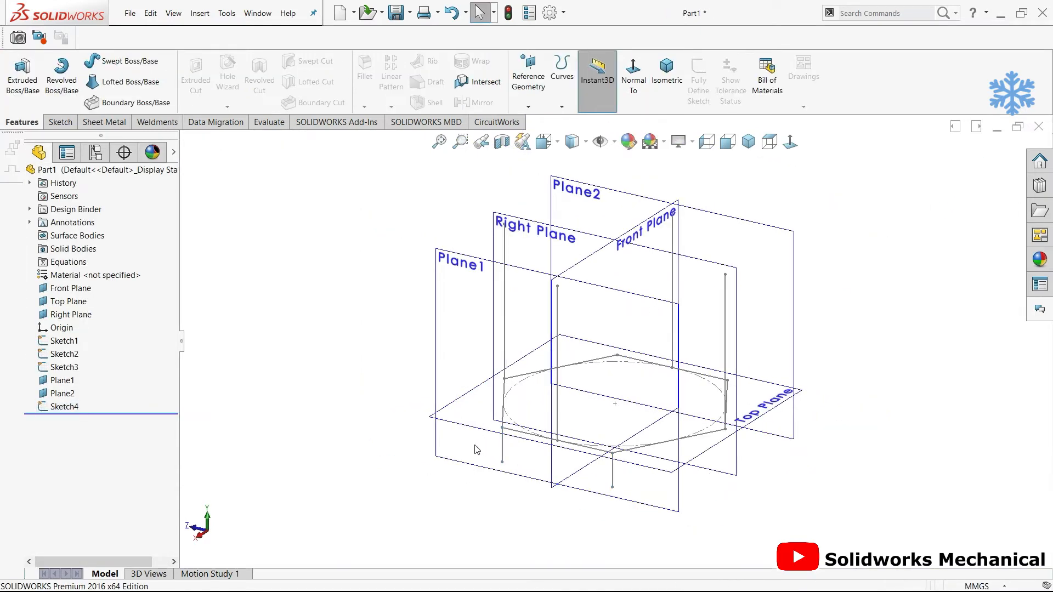
Copy the sketch with the two leg lines onto the offset plane on the -X side
mouse_move(495, 435)
middle_mouse_down()
mouse_move(447, 416)
mouse_move(461, 423)
middle_mouse_up()
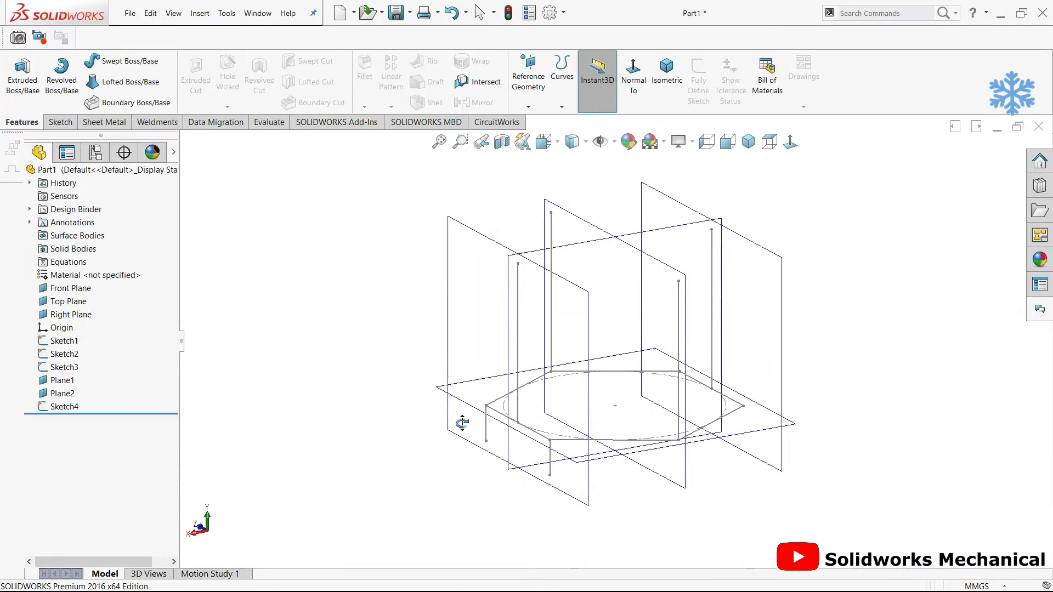
left_click(73, 408)
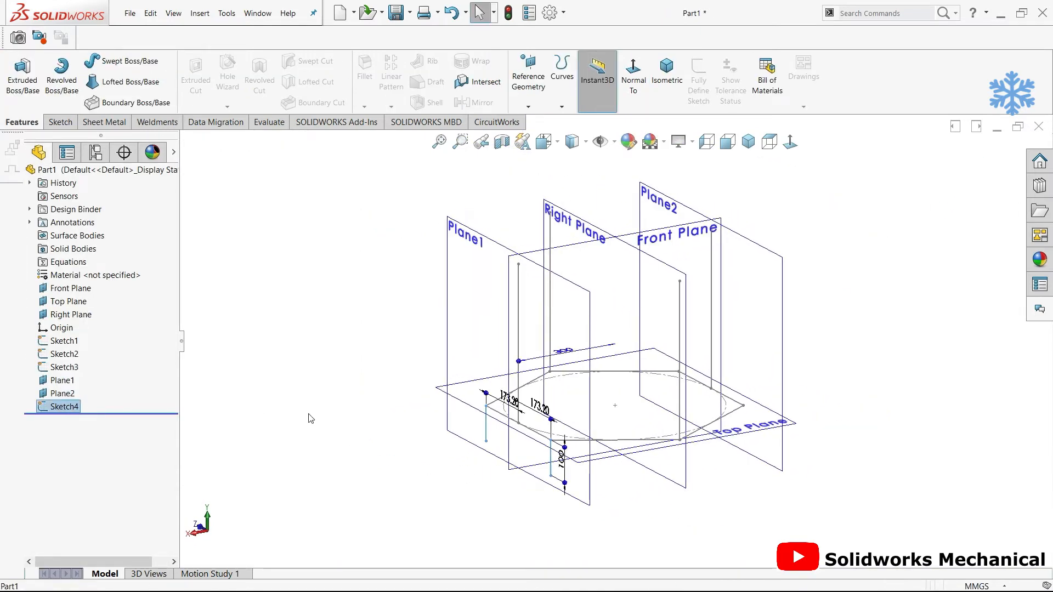
left_click(758, 257)
Create a reference plane offset 450 mm upward from the Top Plane
middle_click_drag(783, 375, 758, 420)
left_click(760, 423)
left_click(528, 72)
left_click(528, 132)
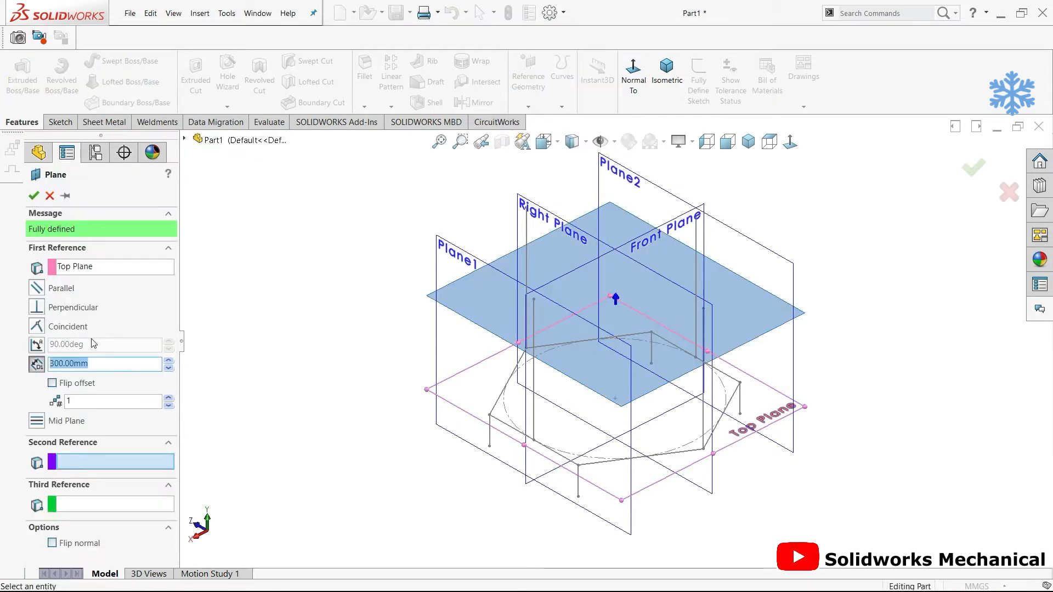
key("Return")
left_click(973, 167)
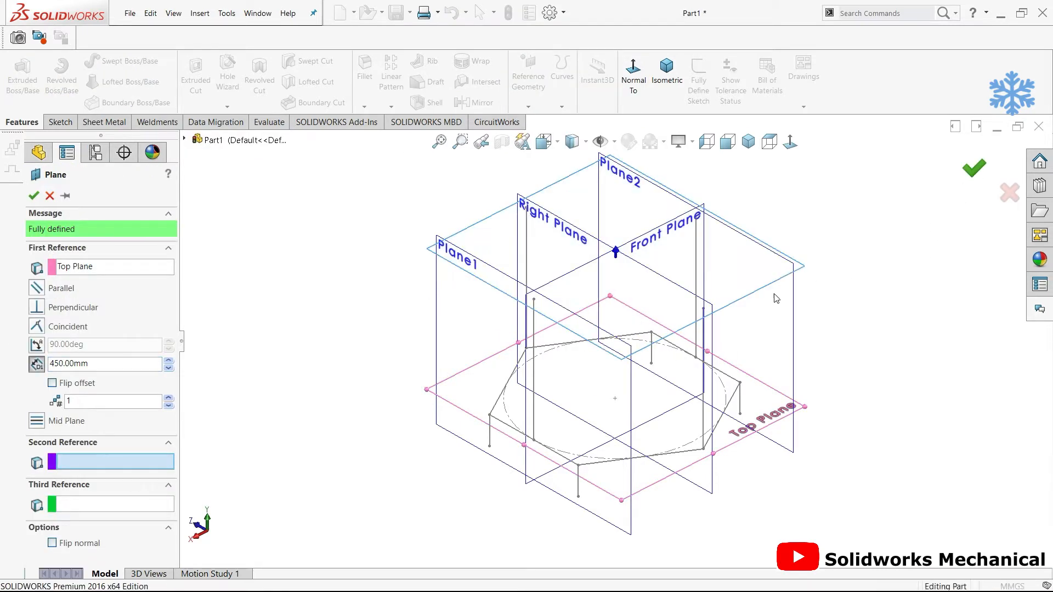
Copy the 600 mm hexagon sketch onto the new plane above the Top Plane
middle_click_drag(766, 348, 741, 316)
middle_click_drag(706, 435, 670, 375)
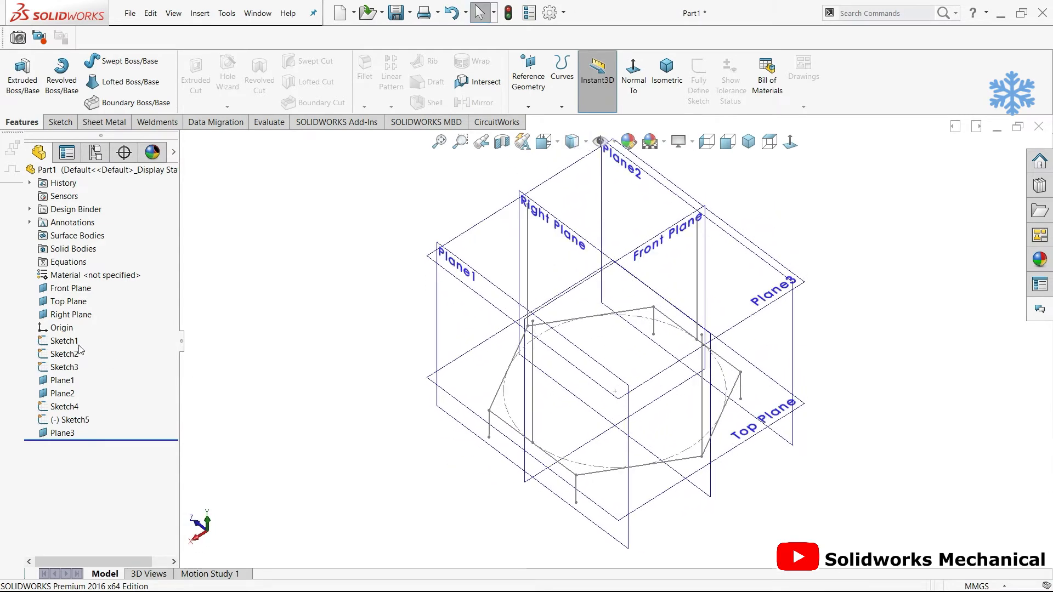
left_click(69, 343)
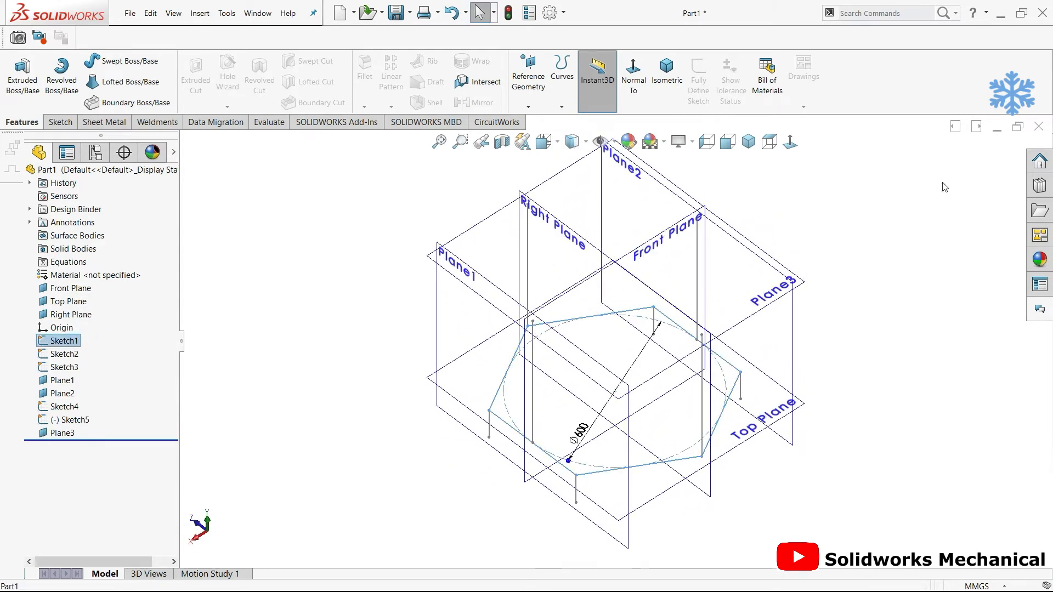
left_click(804, 283)
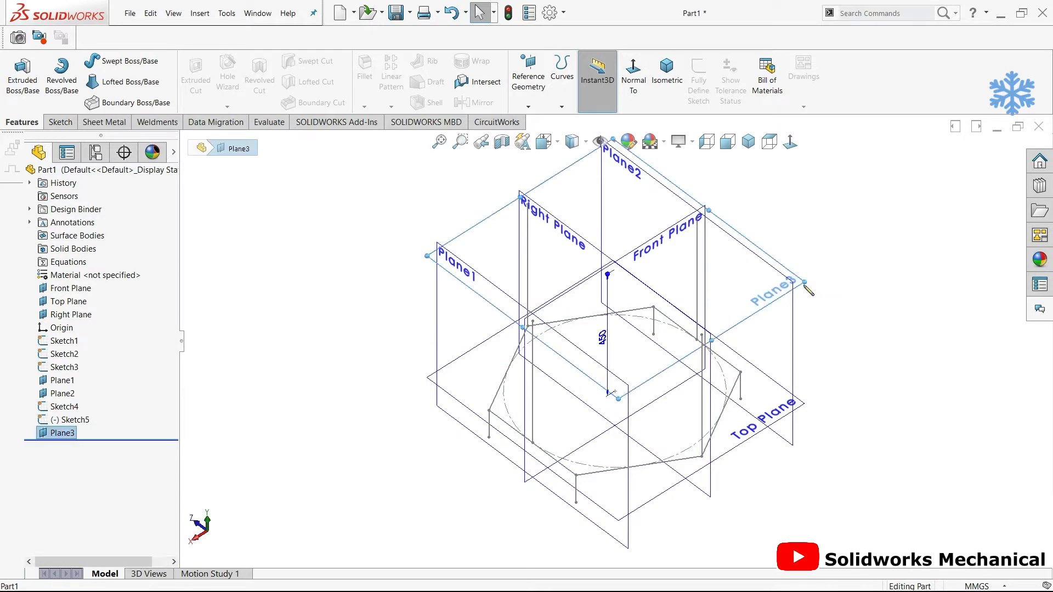
key("ctrl+v")
mouse_move(718, 299)
middle_mouse_down()
mouse_move(766, 199)
mouse_move(792, 199)
mouse_move(809, 230)
mouse_move(809, 251)
mouse_move(748, 254)
mouse_move(735, 265)
mouse_move(744, 301)
mouse_move(766, 308)
mouse_move(790, 278)
mouse_move(772, 277)
mouse_move(738, 228)
mouse_move(759, 203)
mouse_move(682, 232)
mouse_move(698, 243)
middle_mouse_up()
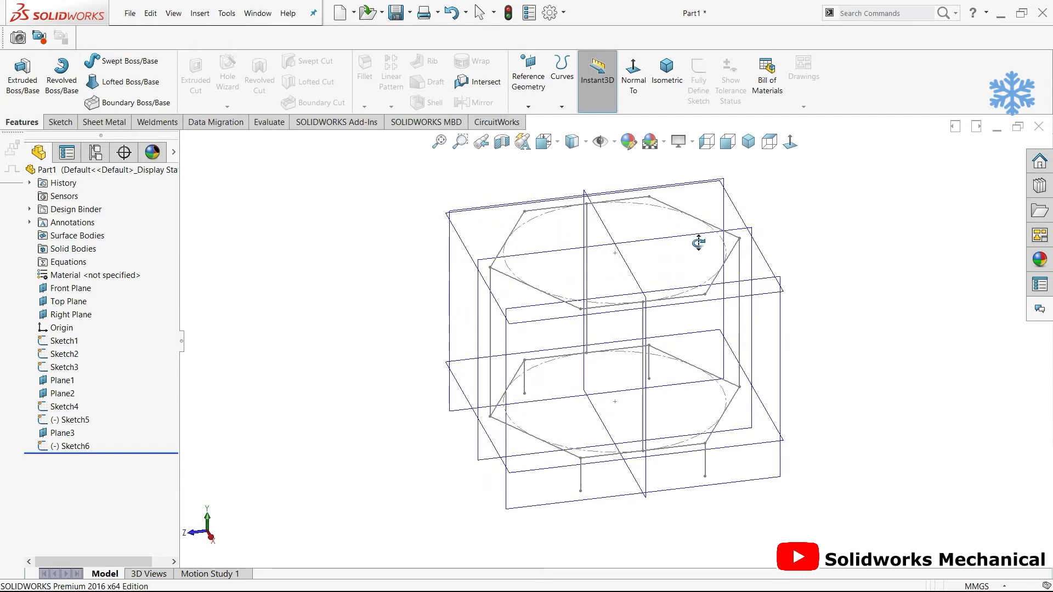
left_click(593, 197)
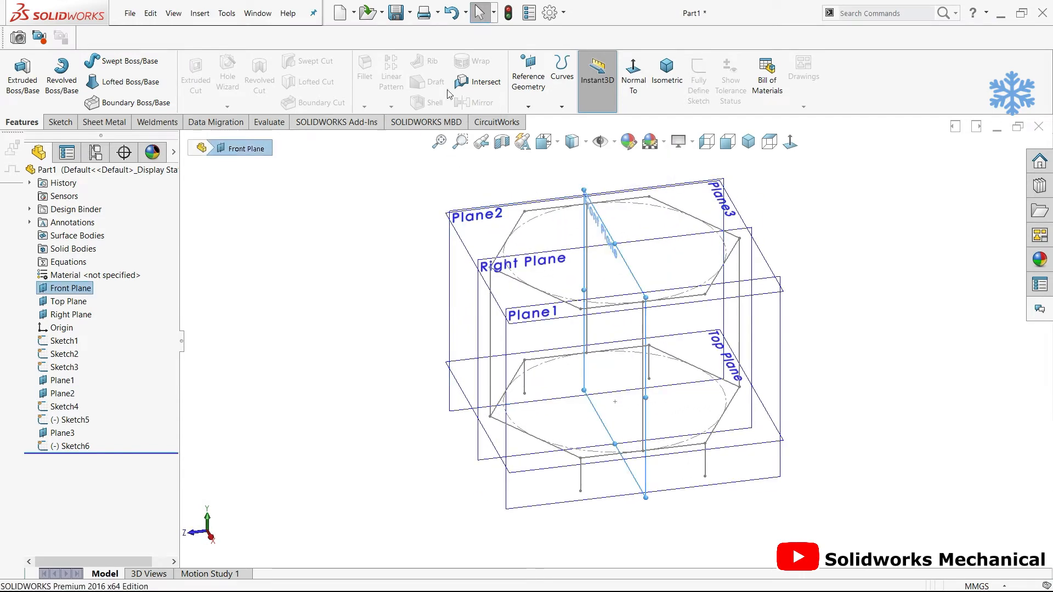
left_click(528, 104)
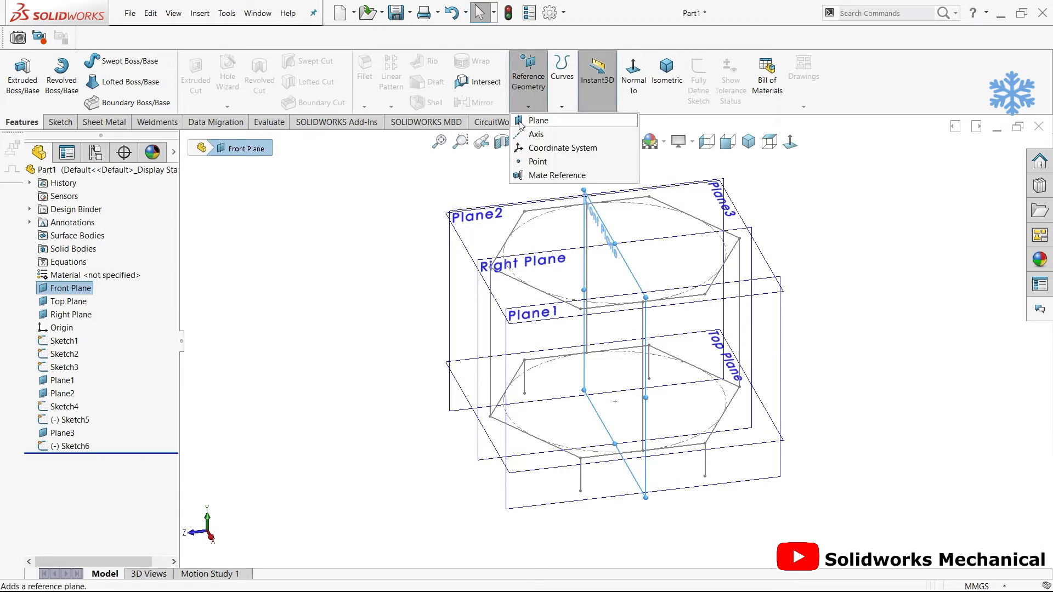
key("Escape")
middle_click_drag(679, 242, 617, 219)
key("Escape")
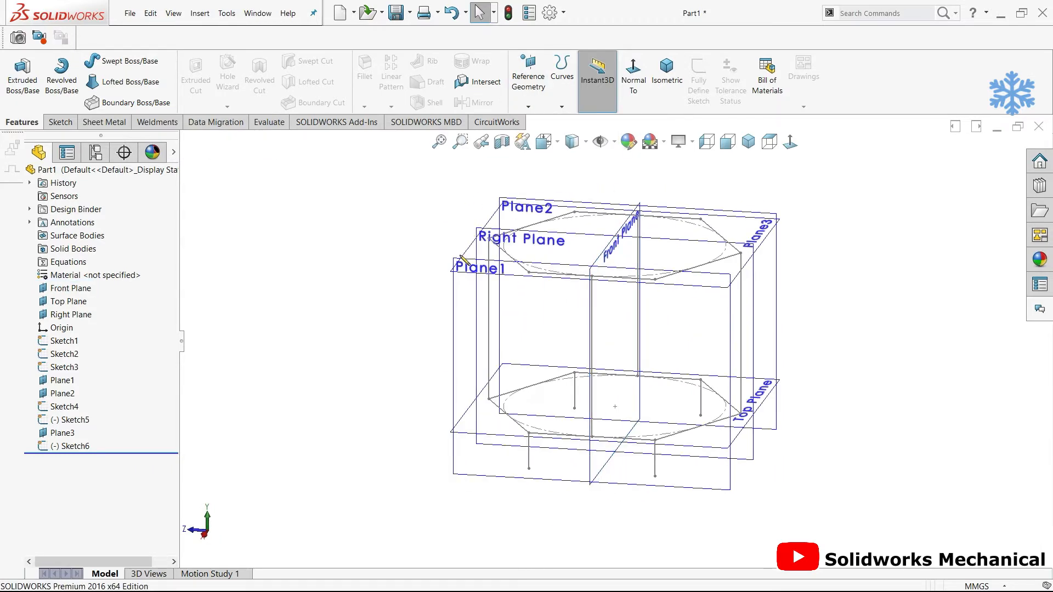
left_click(462, 259)
left_click(503, 223)
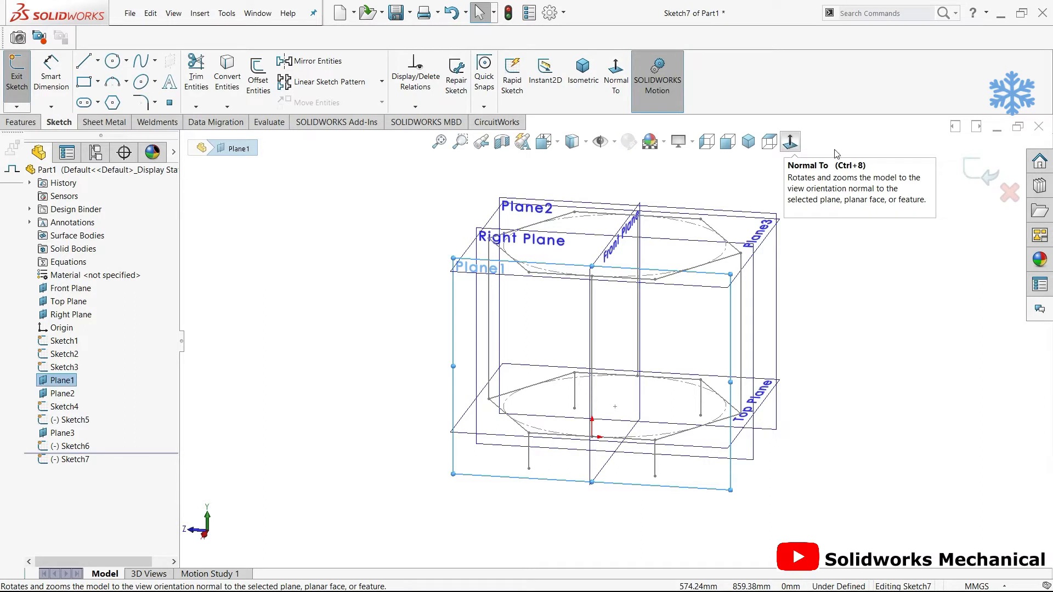
left_click(987, 173)
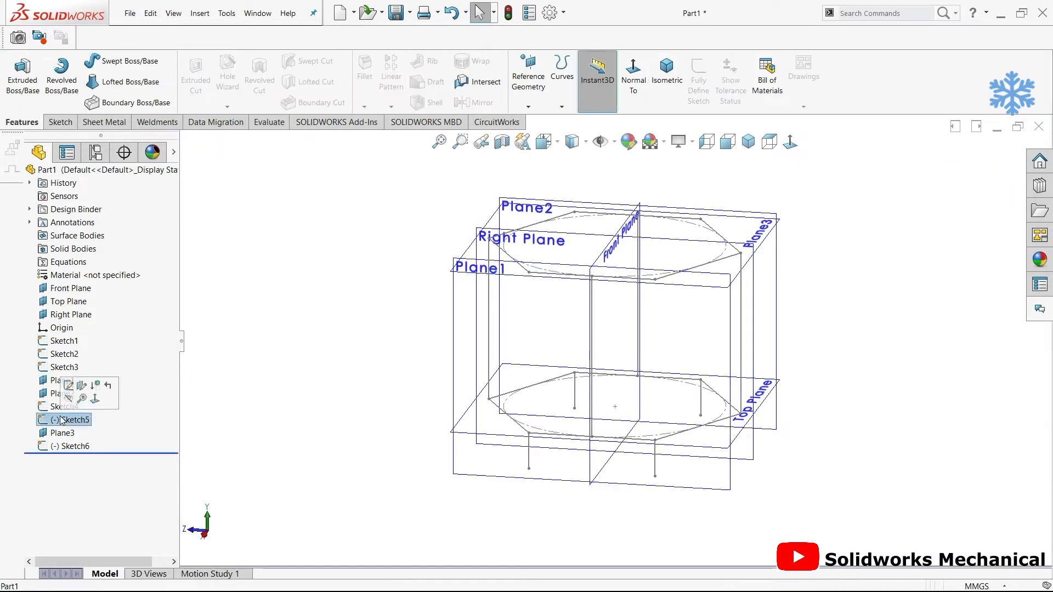
Edit the +X offset plane's leg sketch and draw a vertical line about 440 mm upward from the +Z leg line's upper endpoint
left_click(63, 407)
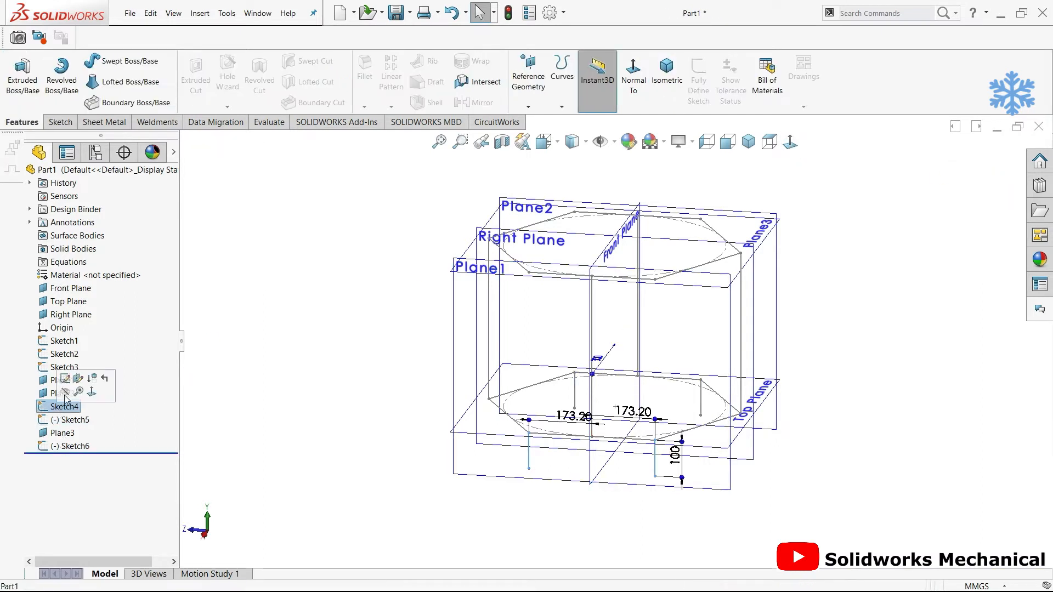
left_click(92, 378)
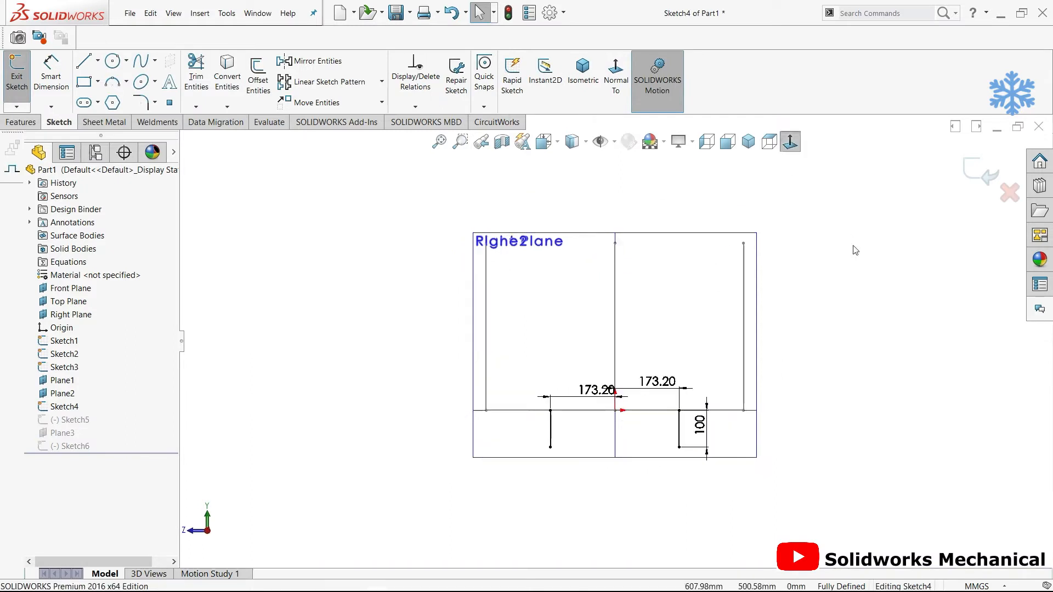
key("l")
scroll(542, 420, "down", 5)
left_click(534, 439)
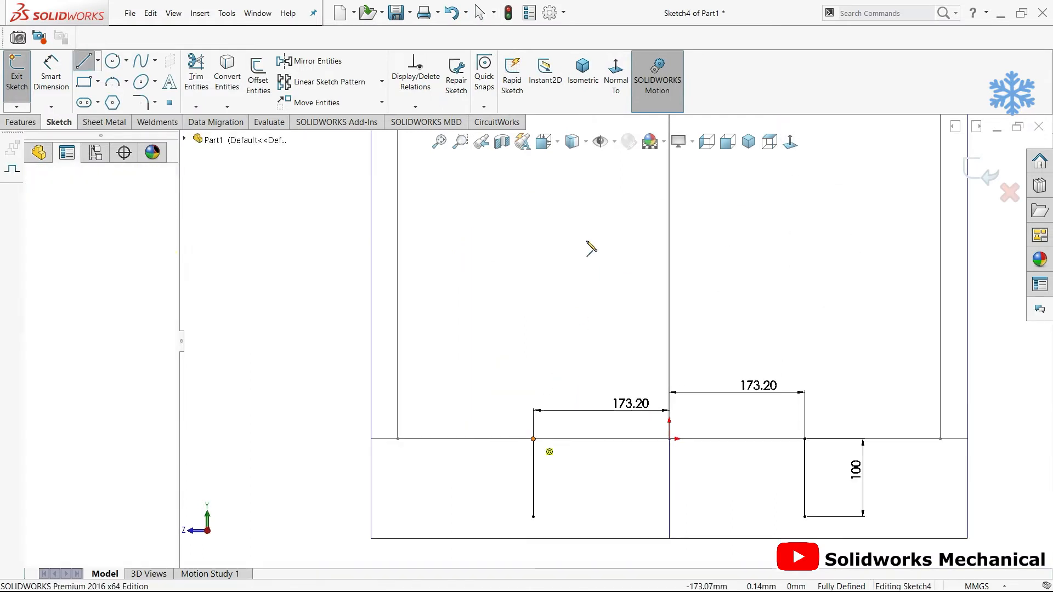
scroll(589, 242, "up", 5)
double_click(582, 242)
key("Escape")
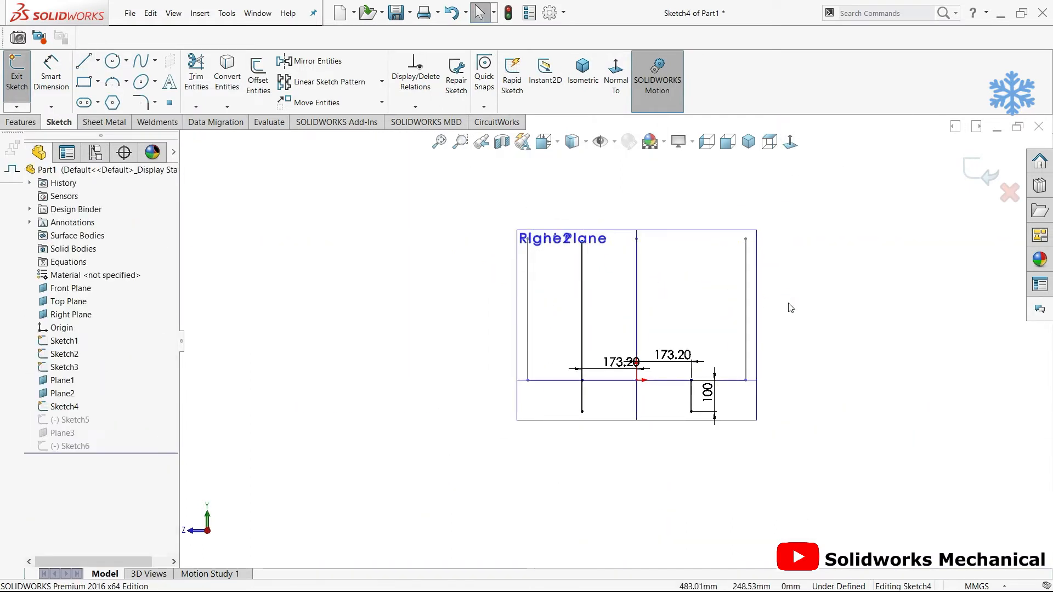
Draw a second vertical line about 440 mm upward from the -Z leg line's upper endpoint, level with the first one's top
key("l")
scroll(690, 361, "down", 3)
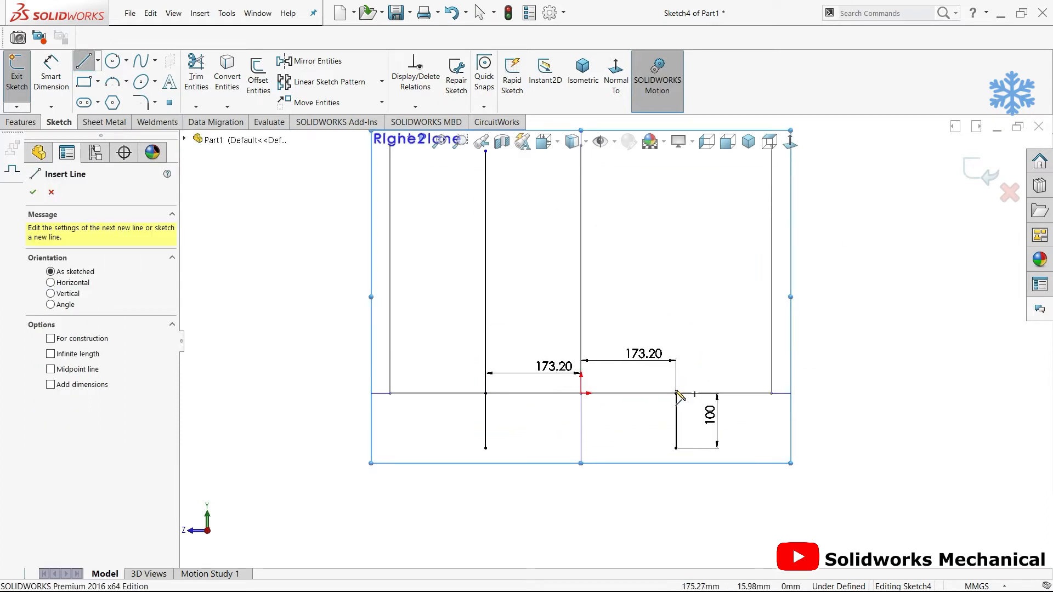
left_click(676, 393)
scroll(691, 220, "up", 3)
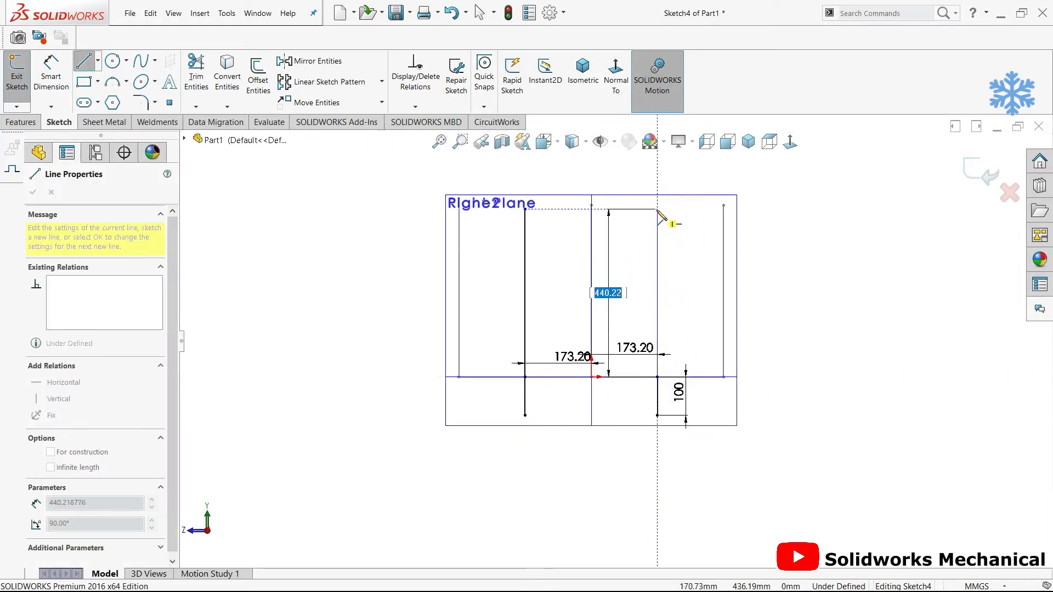
double_click(658, 209)
key("Escape")
Dimension the vertical line above the -Z leg as 450 mm
right_click_drag(673, 181, 673, 156)
left_click(658, 247)
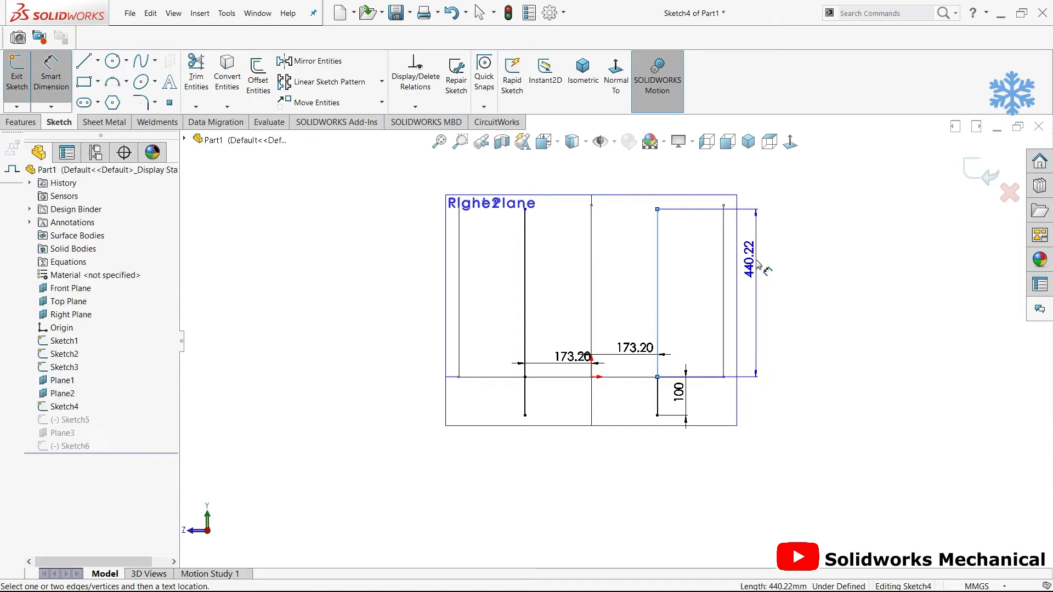
left_click(757, 261)
type("4")
key("Return")
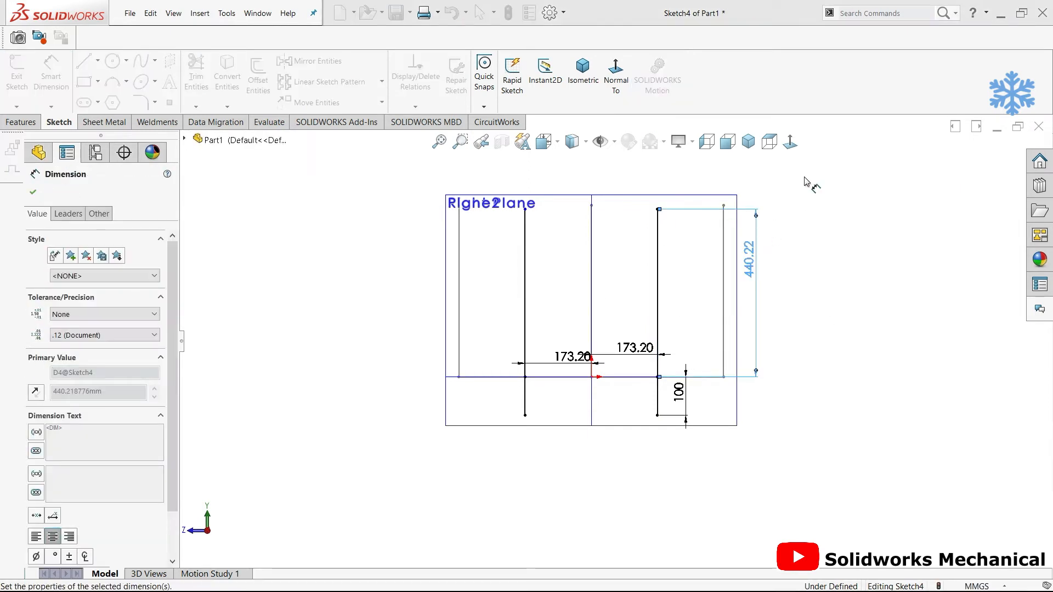
middle_click_drag(804, 179, 518, 252)
key("Escape")
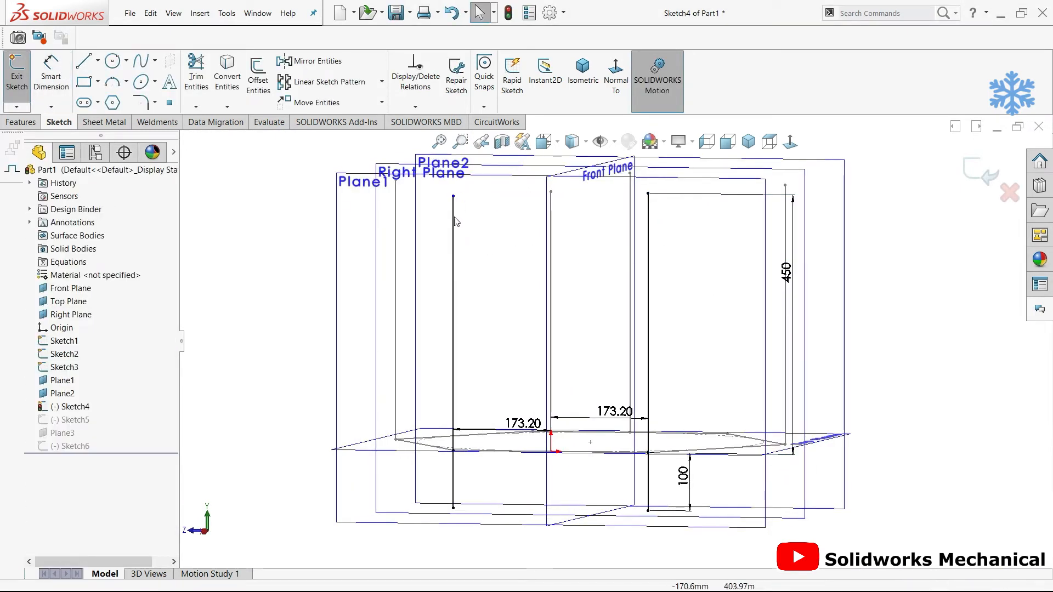
Make the two long vertical lines equal in length and finish the sketch
left_click(453, 324)
left_click(649, 231, "ctrl")
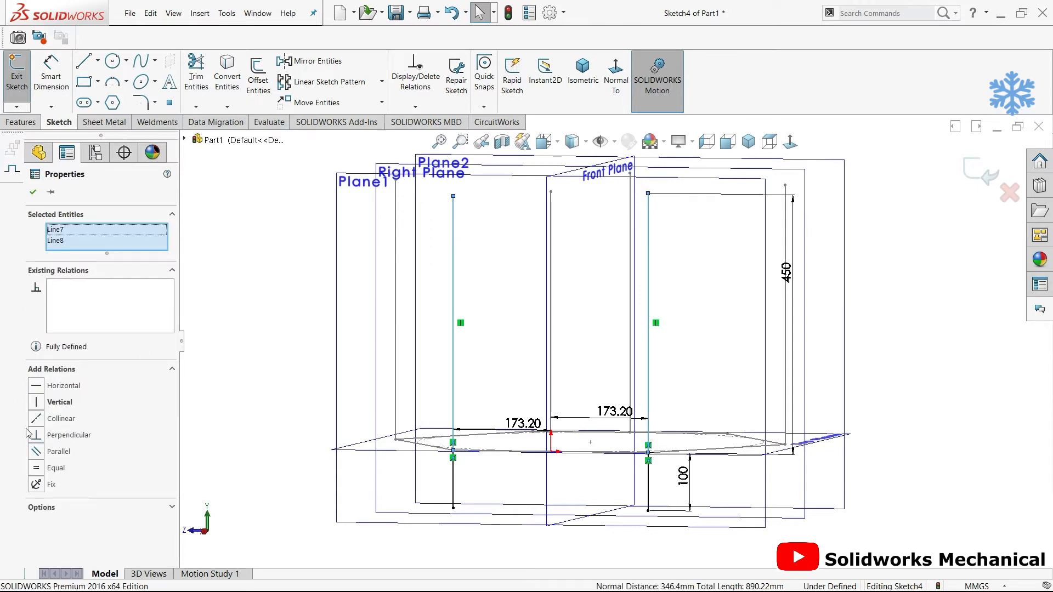
left_click(44, 468)
left_click(703, 283)
scroll(778, 223, "up", 2)
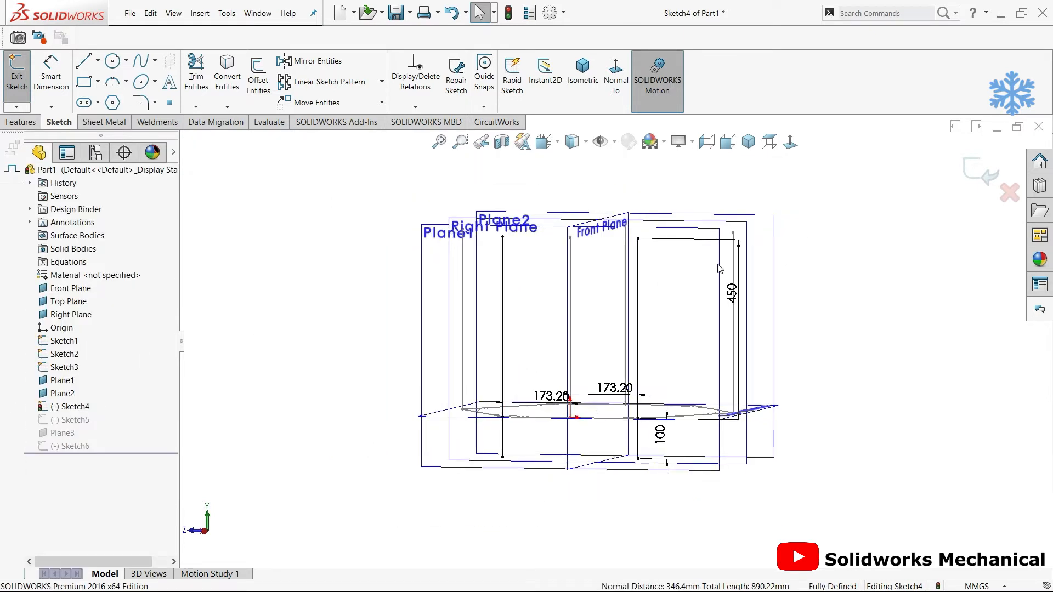
left_click(961, 169)
Copy the updated leg sketch with its 450 mm uprights onto the offset plane on the -X side
left_click(64, 407)
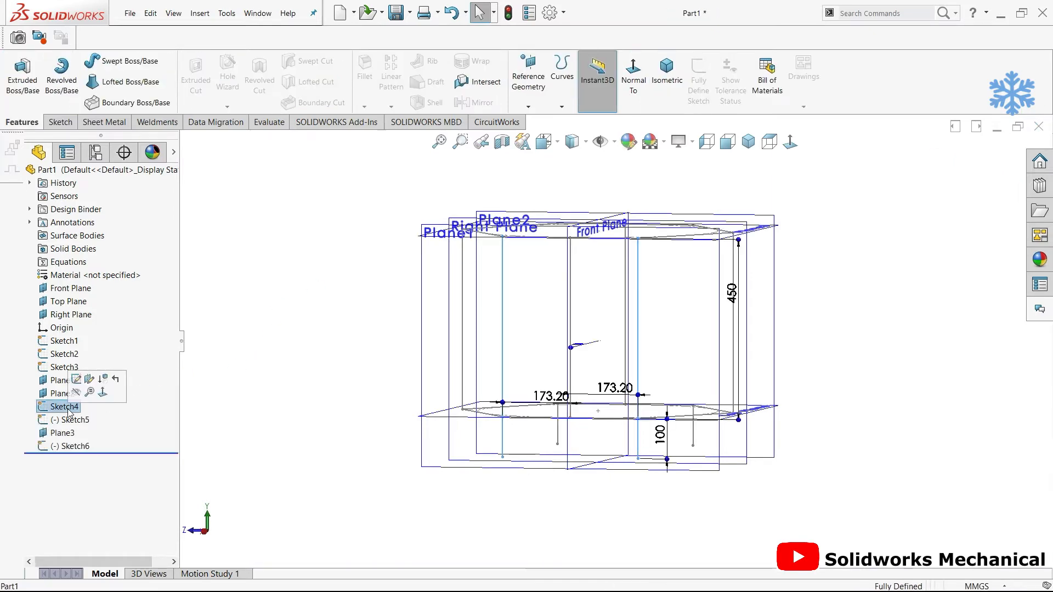
mouse_move(420, 414)
middle_mouse_down()
mouse_move(410, 432)
mouse_move(416, 415)
middle_mouse_up()
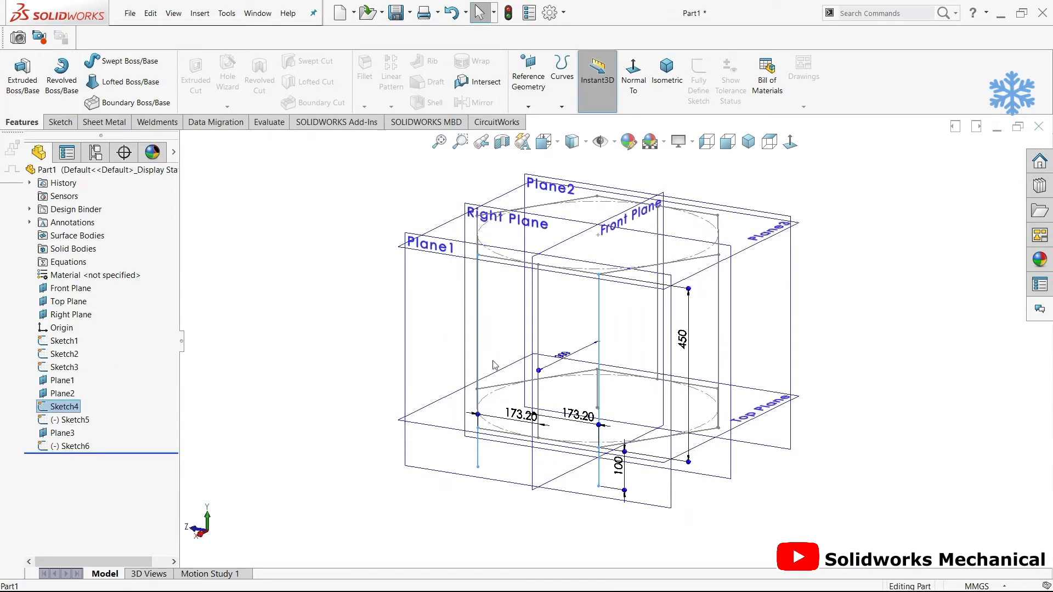
mouse_move(778, 241)
middle_mouse_down()
mouse_move(770, 261)
mouse_move(786, 292)
middle_mouse_up()
left_click(766, 245)
left_click(769, 307)
mouse_move(852, 229)
middle_mouse_down()
mouse_move(923, 277)
mouse_move(956, 273)
mouse_move(950, 233)
mouse_move(900, 237)
middle_mouse_up()
Hide the reference planes so only the frame sketches are displayed
left_click(607, 147)
left_click(604, 164)
left_click(773, 179)
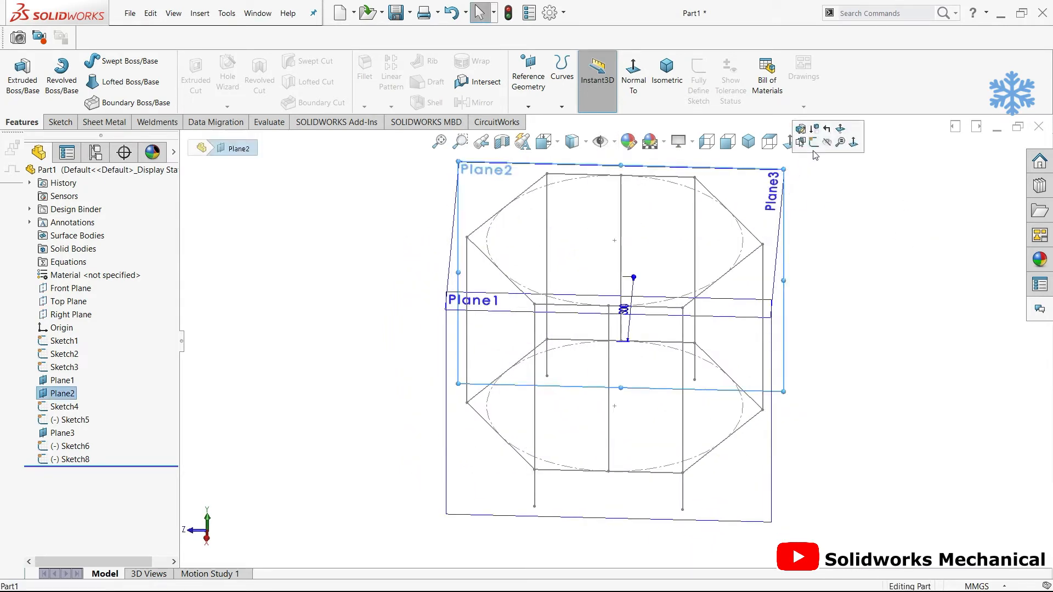
left_click(828, 146)
left_click(783, 194)
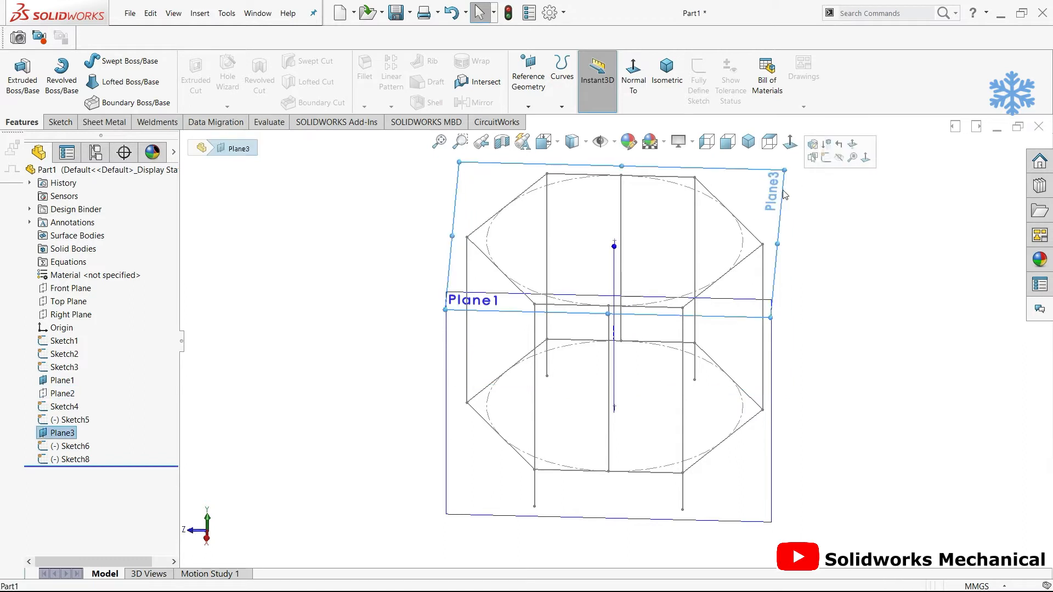
left_click(839, 158)
left_click(770, 307)
left_click(821, 268)
Start a weldment structural member with the iso standard, square tube type and 40 x 40 x 4 size
middle_click_drag(653, 209, 721, 223)
middle_click_drag(718, 283, 682, 274)
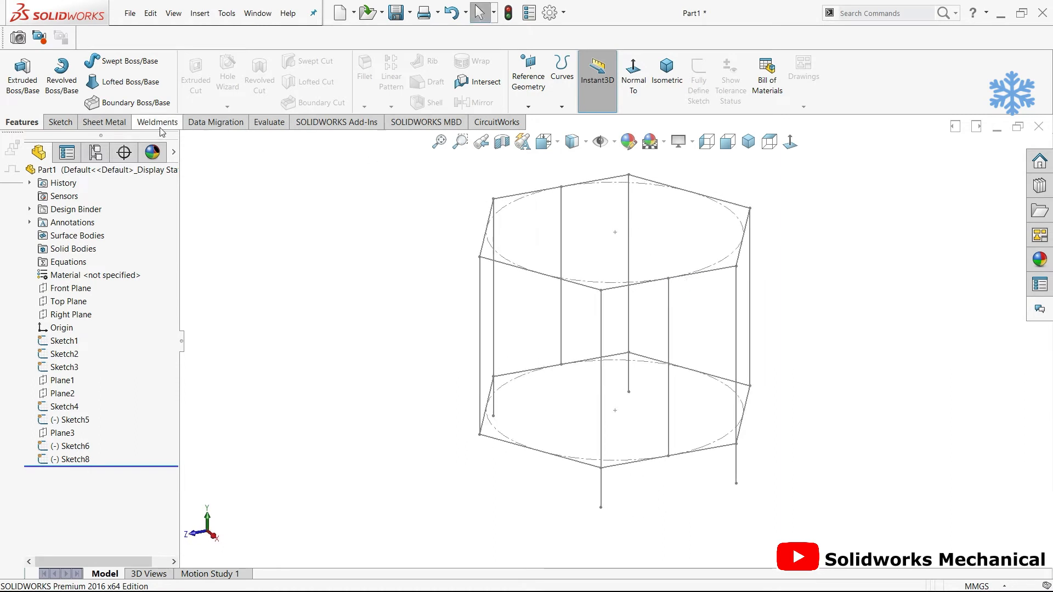
left_click(206, 14)
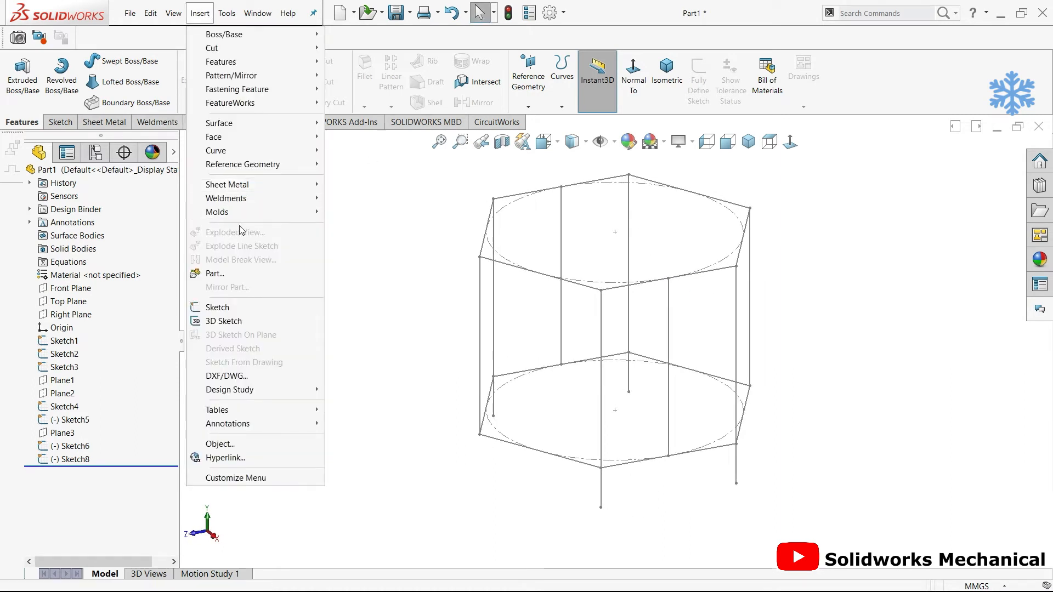
mouse_move(226, 198)
left_click(374, 214)
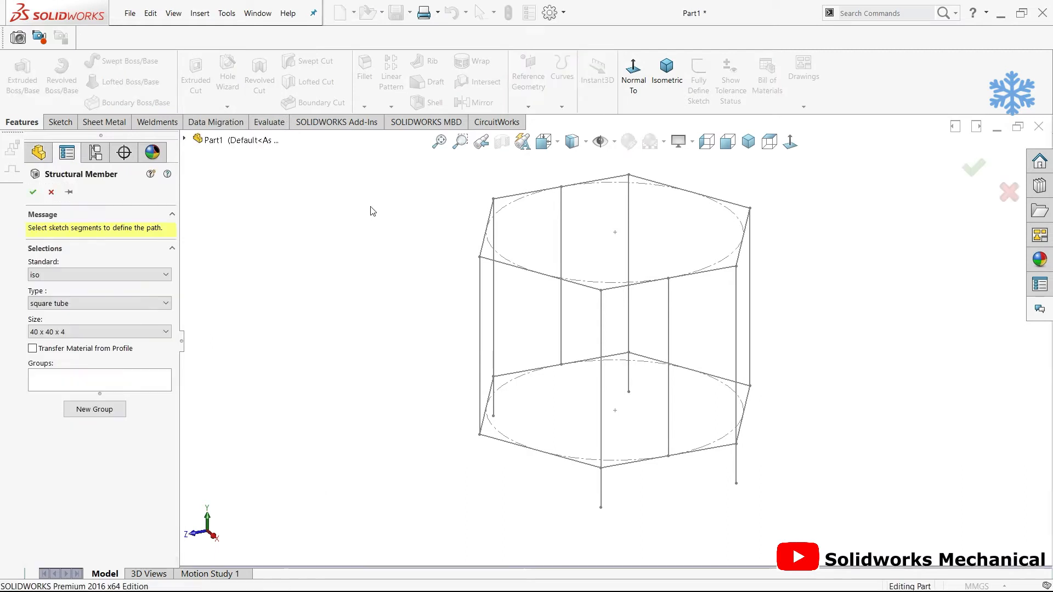
left_click(94, 333)
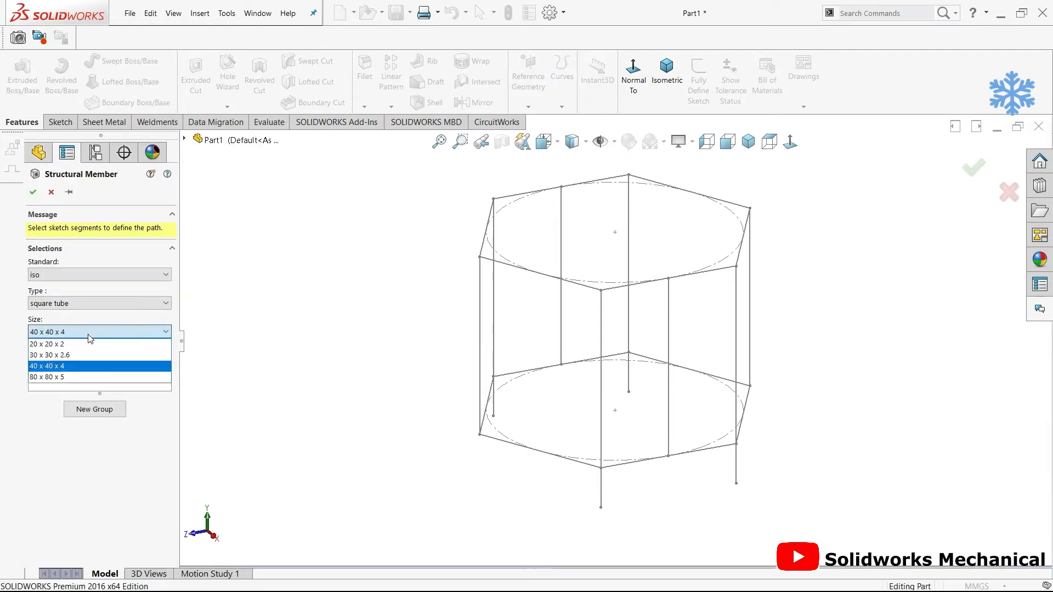
left_click(82, 366)
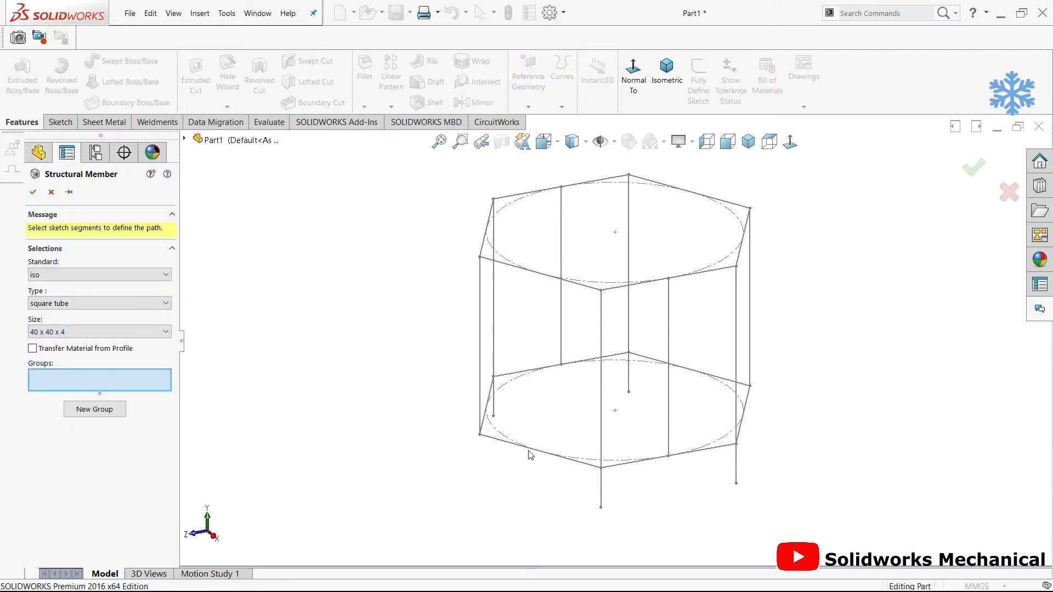
Select the six edges of the lower hexagon as the path of the structural member's first group
left_click(492, 439)
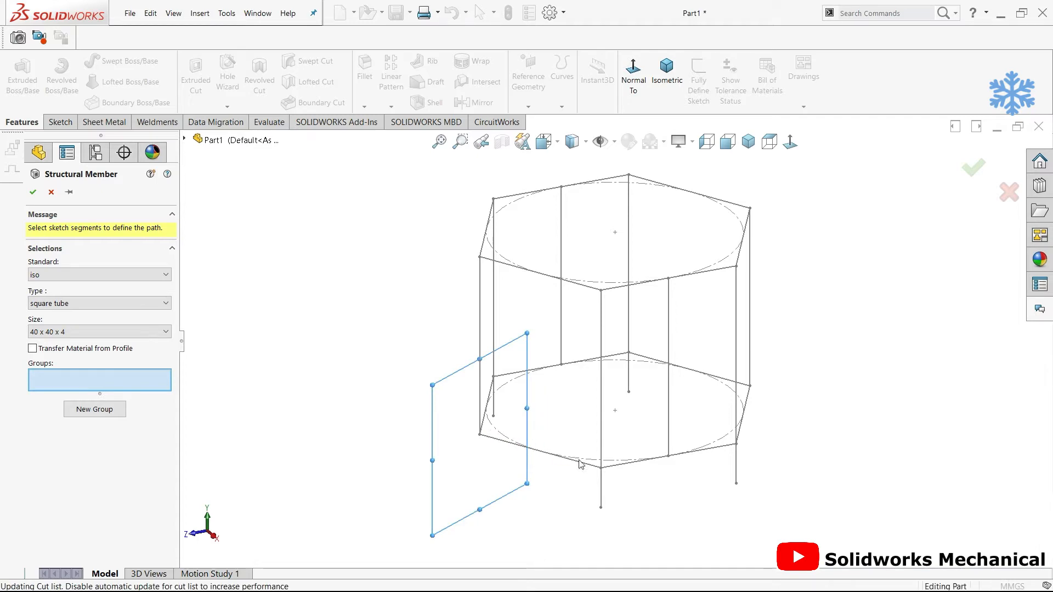
left_click(625, 465)
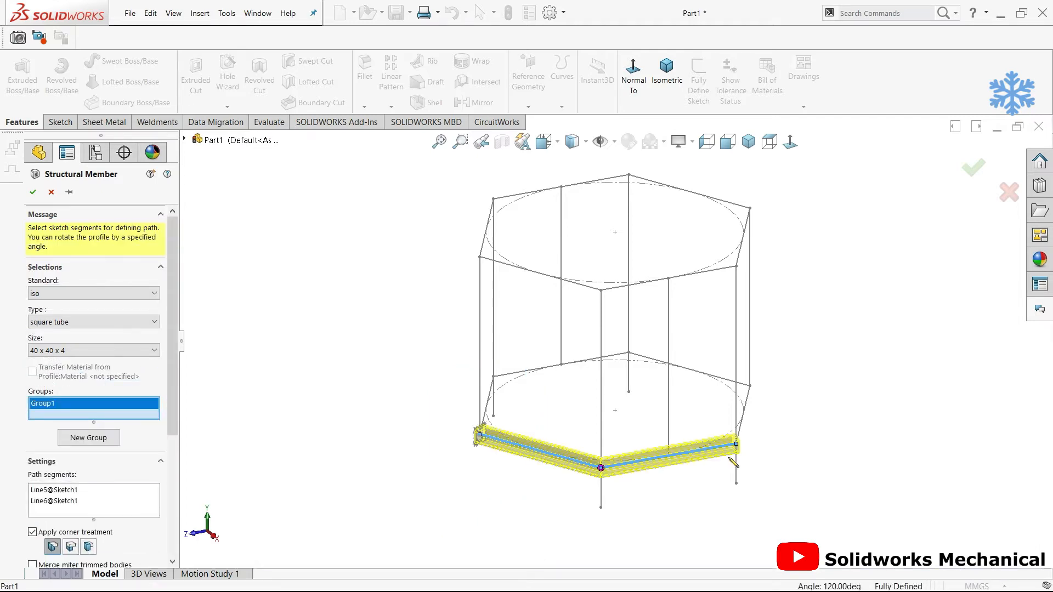
left_click(750, 395)
middle_click_drag(749, 395, 724, 407)
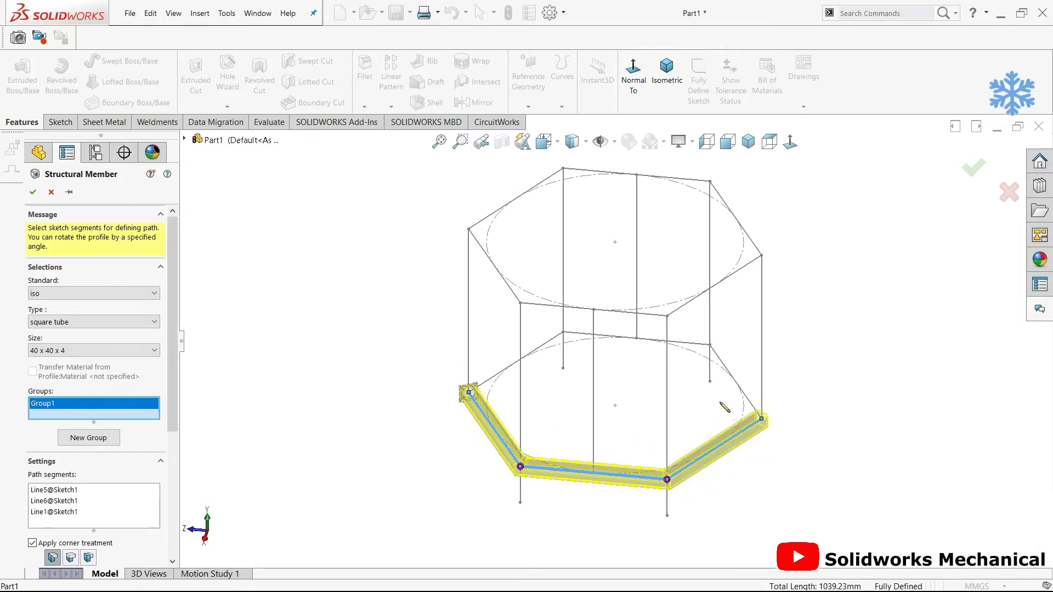
left_click(725, 362)
left_click(691, 344)
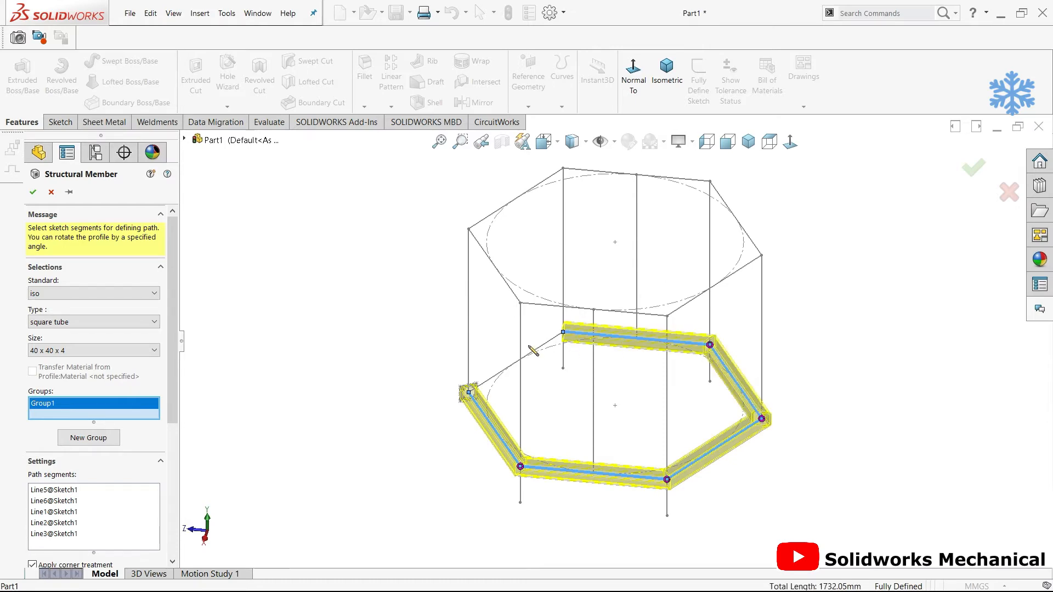
left_click(547, 344)
Add a second structural member group and select the eight upright lines between the two hexagons as its path
left_click(105, 438)
middle_click_drag(454, 297, 472, 290)
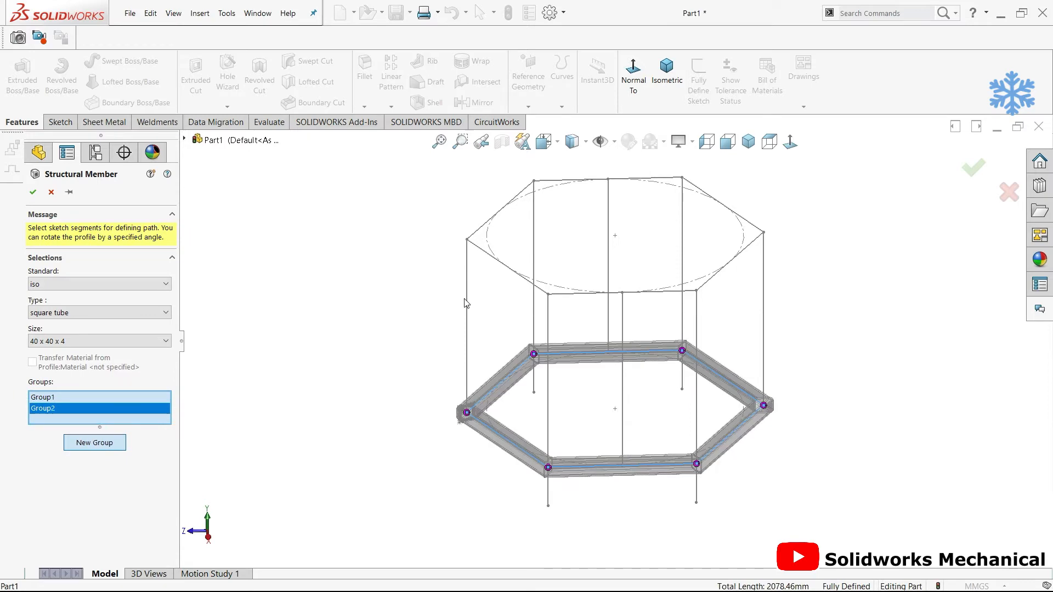
left_click(466, 303)
middle_click_drag(545, 289, 553, 254)
left_click(554, 291)
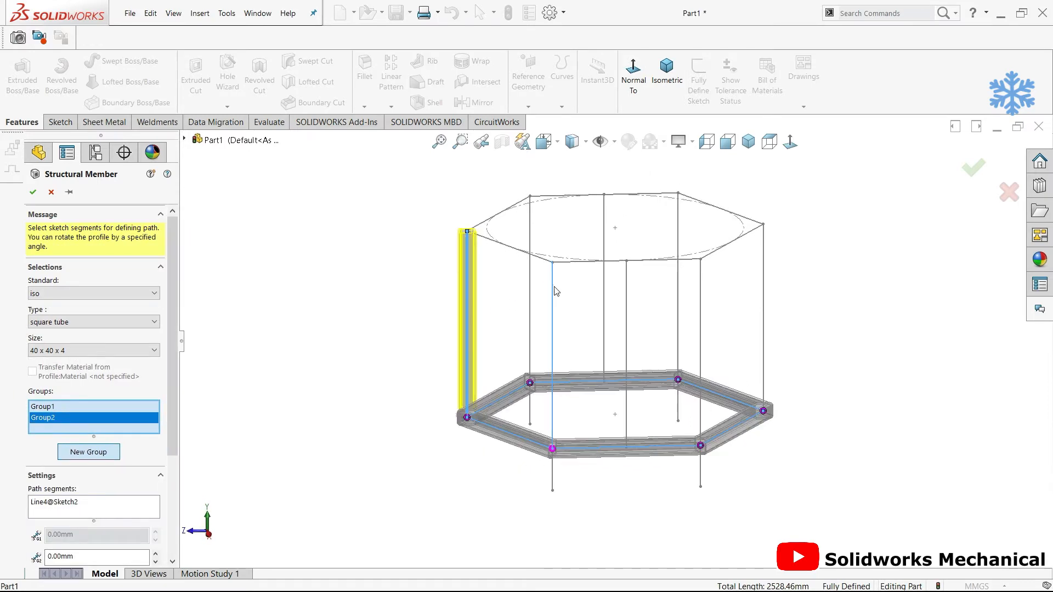
left_click(627, 287)
left_click(701, 290)
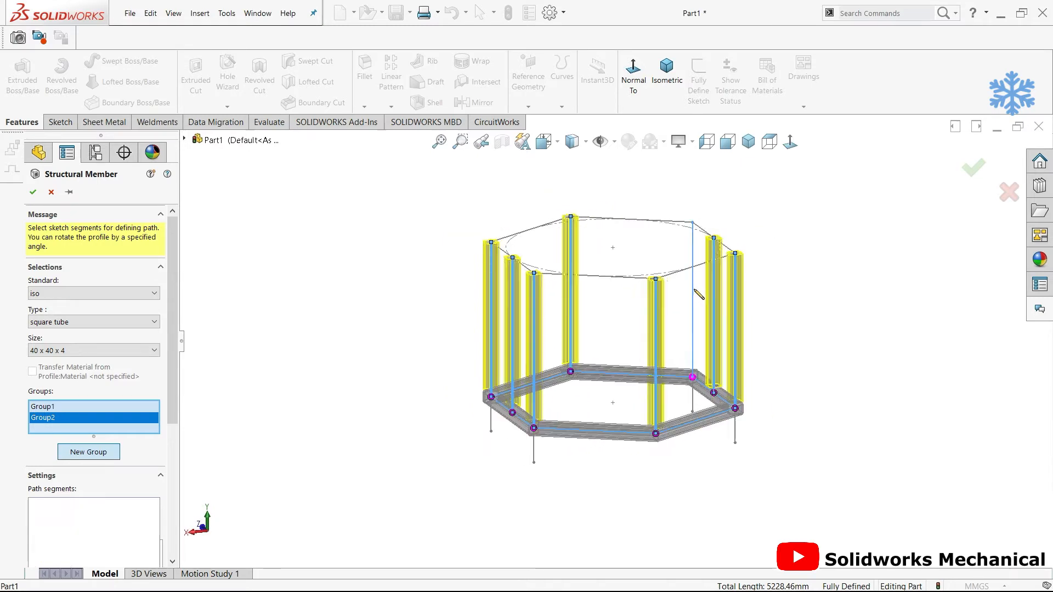
Add the four leg lines below the lower hexagon to the second group and set the tube size to 30 x 30 x 2.6
middle_click_drag(500, 351, 556, 418)
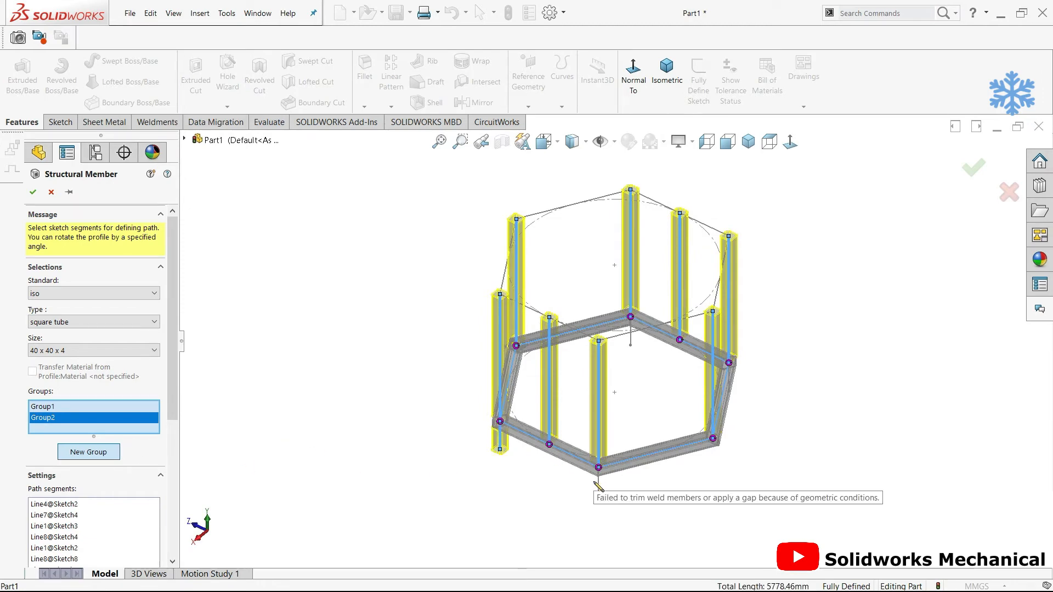
middle_click_drag(679, 479, 635, 460)
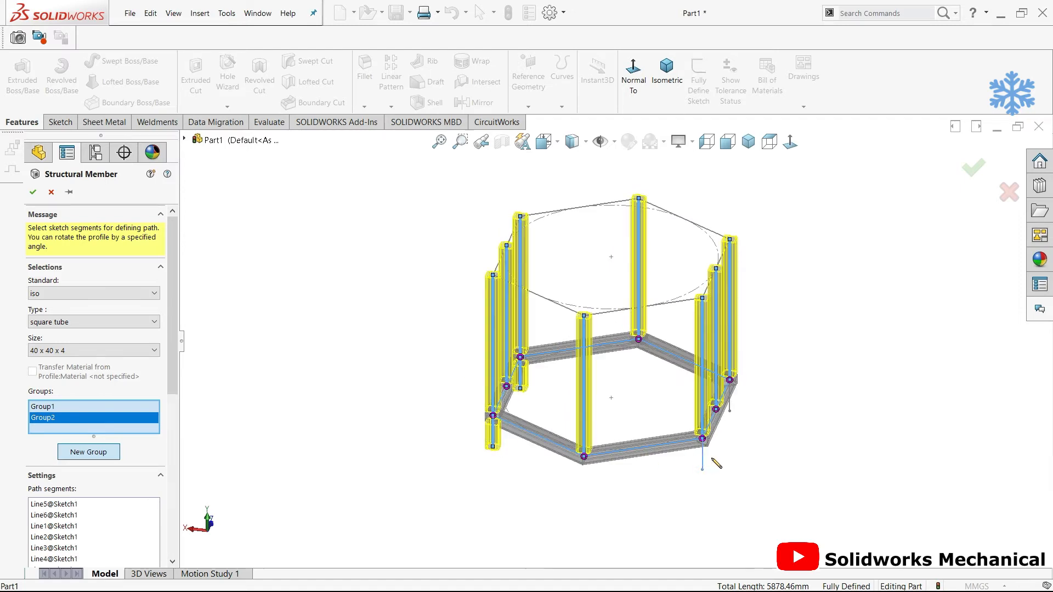
left_click(730, 407)
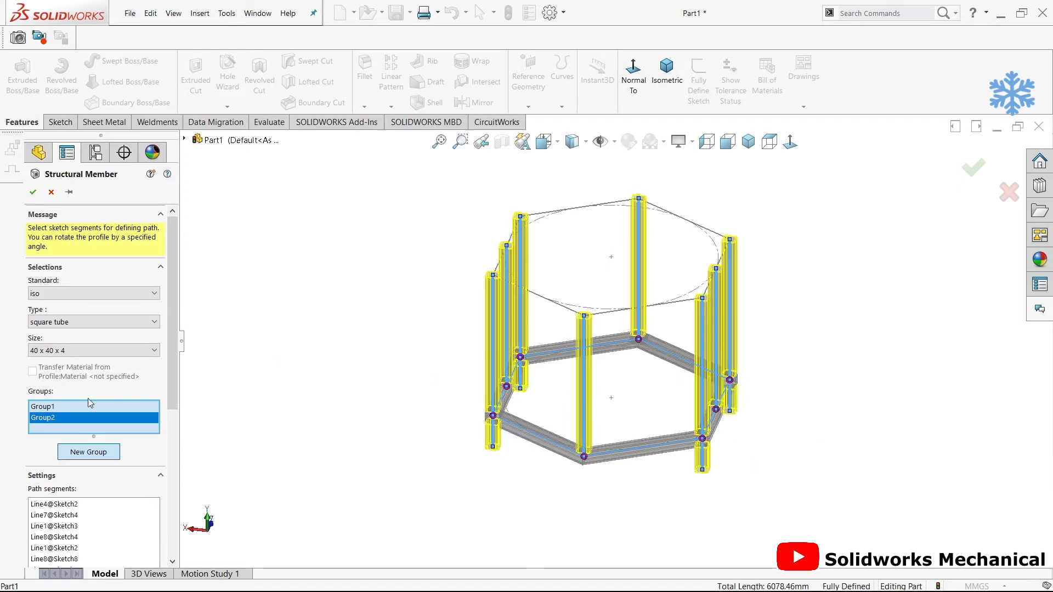
left_click(82, 350)
left_click(77, 371)
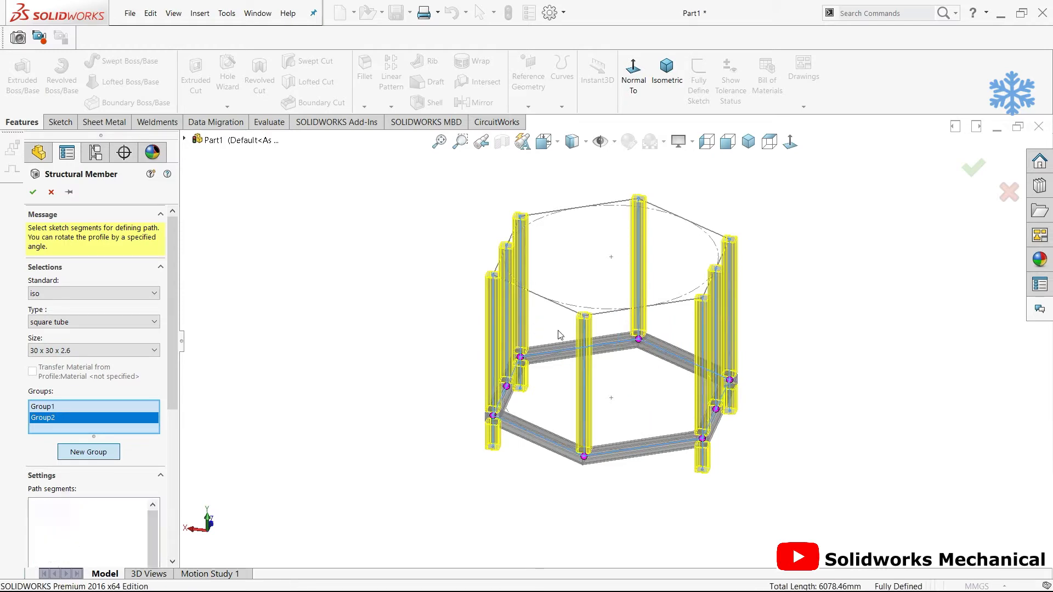
Add a third structural member group and select two adjacent edges of the upper hexagon as its path
middle_click_drag(567, 334, 624, 410)
scroll(624, 410, "down", 5)
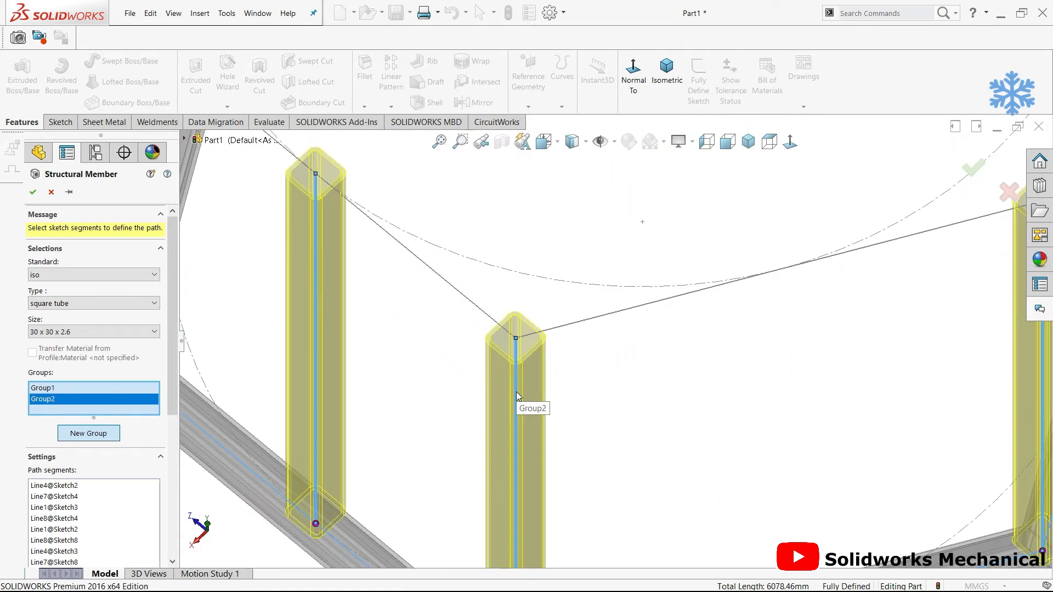
scroll(515, 392, "down", 1)
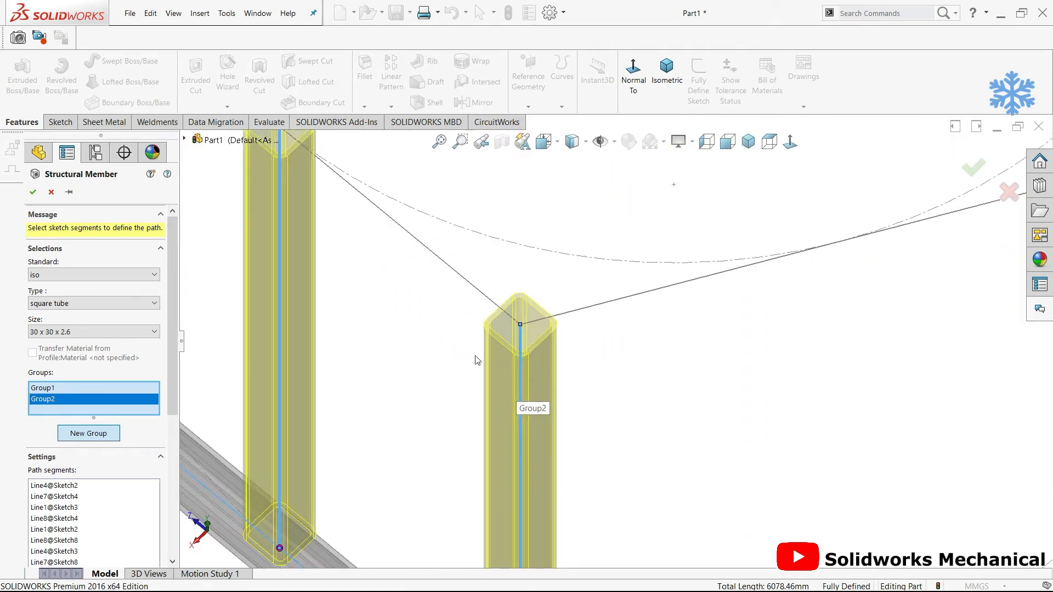
left_click(88, 434)
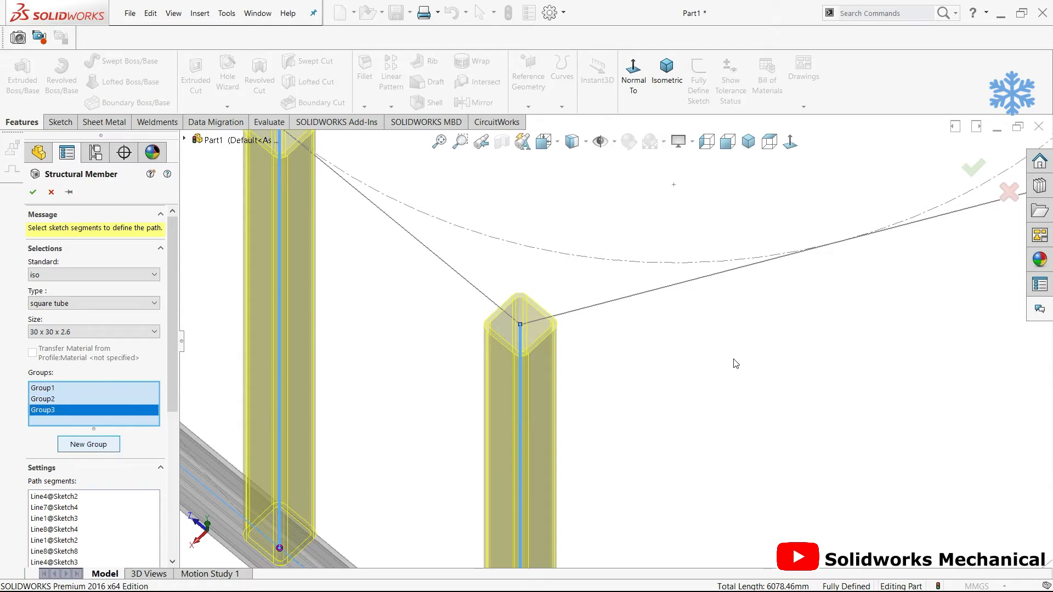
left_click(632, 302)
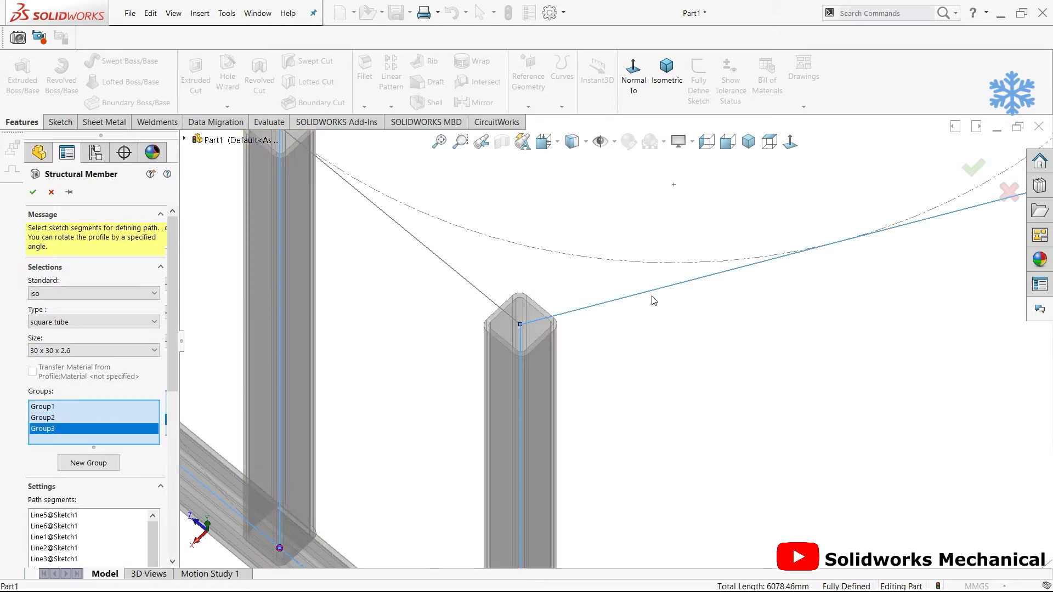
scroll(653, 297, "up", 3)
scroll(804, 259, "down", 1)
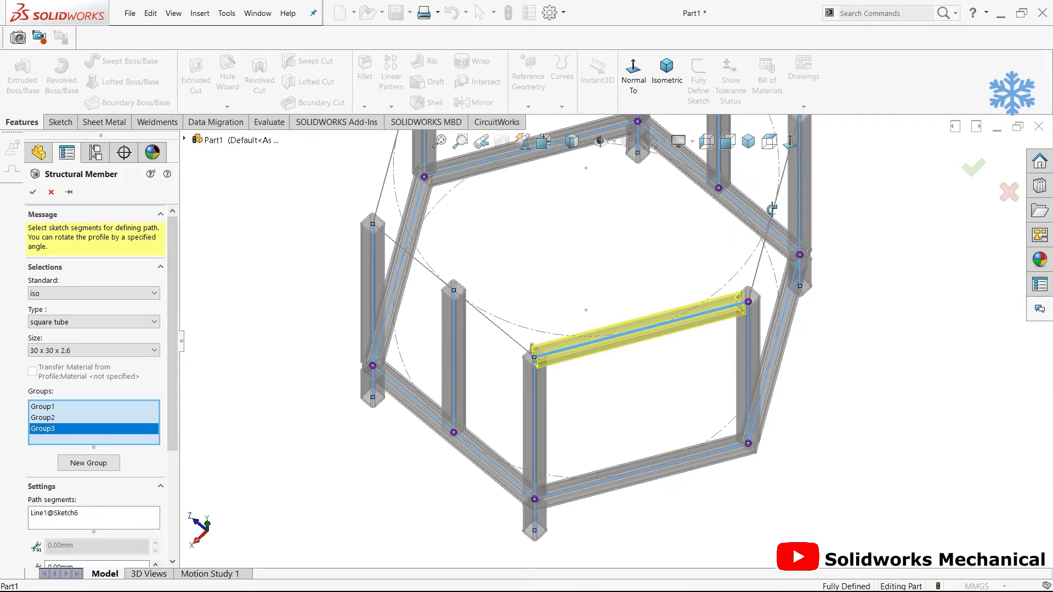
middle_click_drag(771, 215, 741, 175)
scroll(818, 174, "up", 2)
scroll(654, 212, "down", 3)
scroll(716, 205, "up", 2)
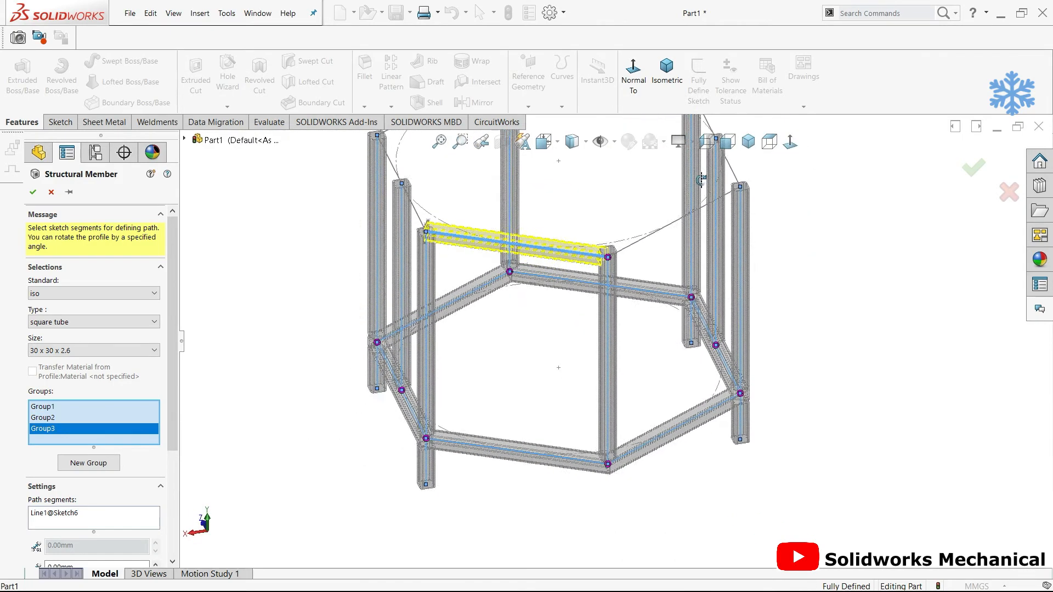
middle_click_drag(702, 214, 648, 246)
scroll(623, 263, "down", 5)
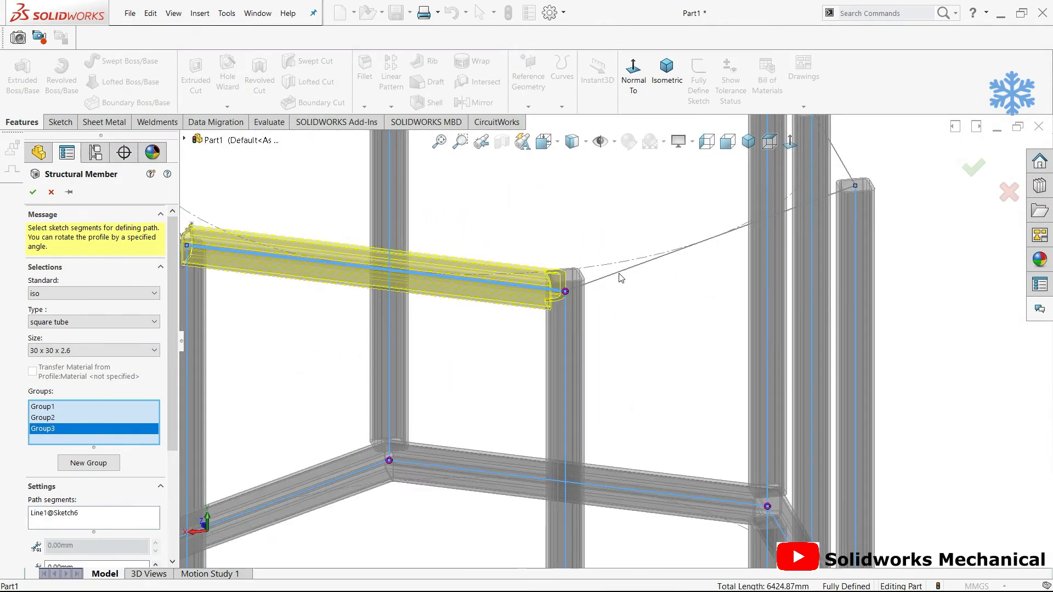
left_click(620, 277)
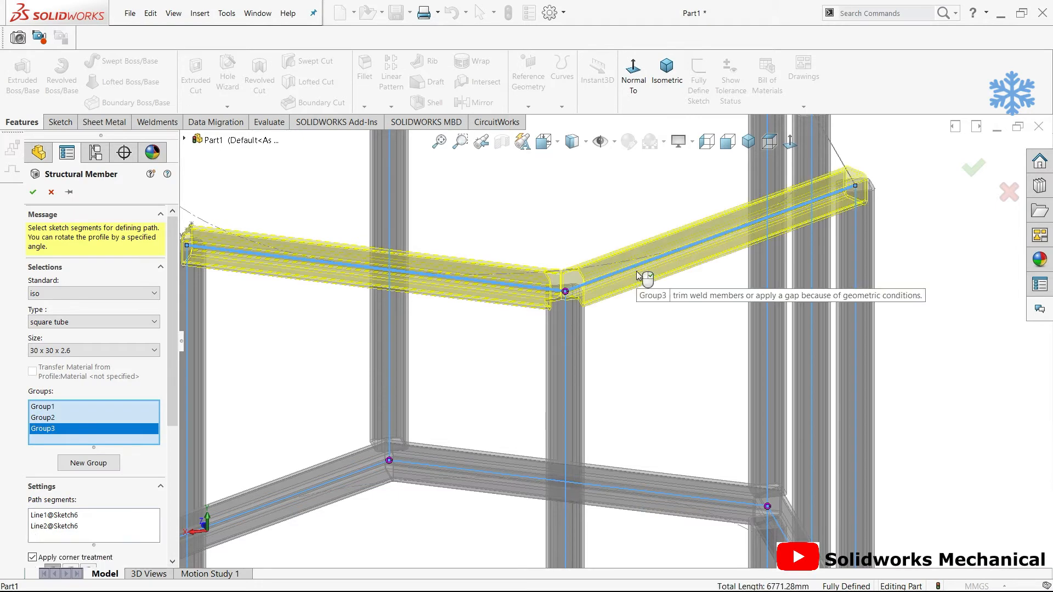
Delete Group2, which holds the uprights and legs, from the structural member
scroll(637, 276, "up", 1)
left_click(58, 420)
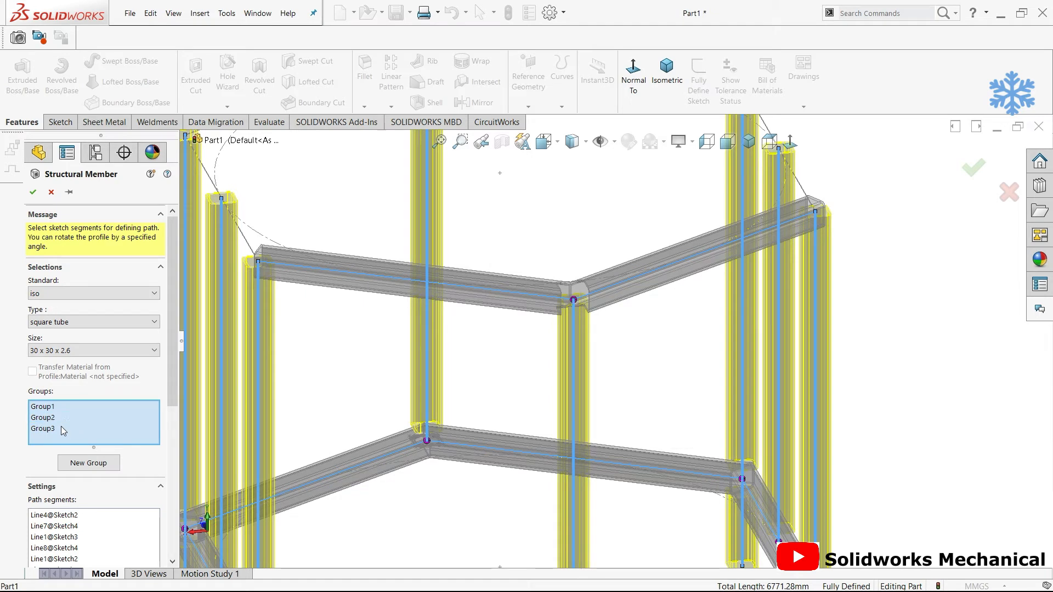
left_click(64, 421)
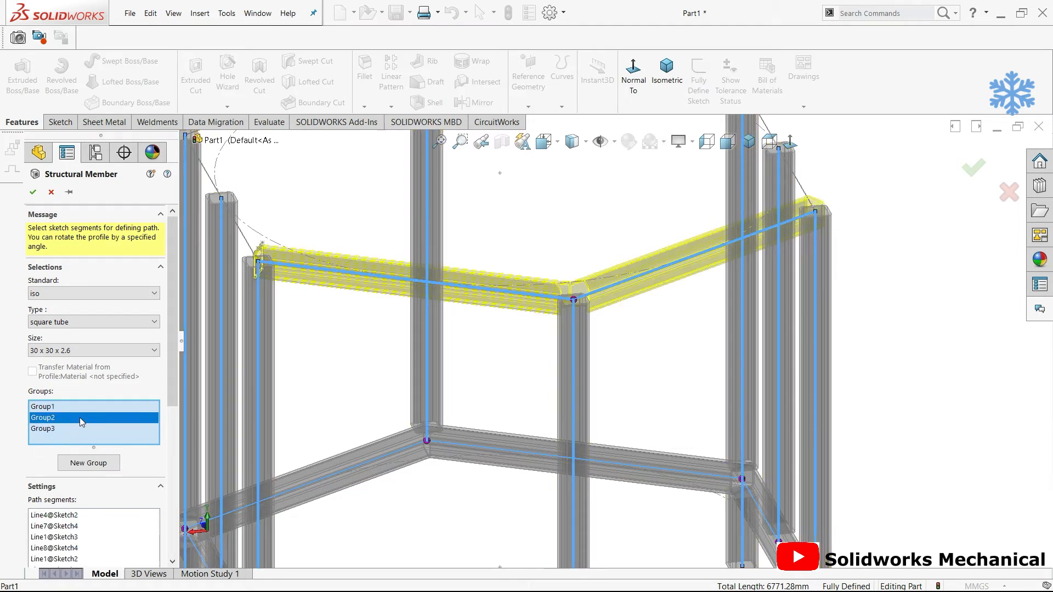
right_click(81, 420)
left_click(90, 442)
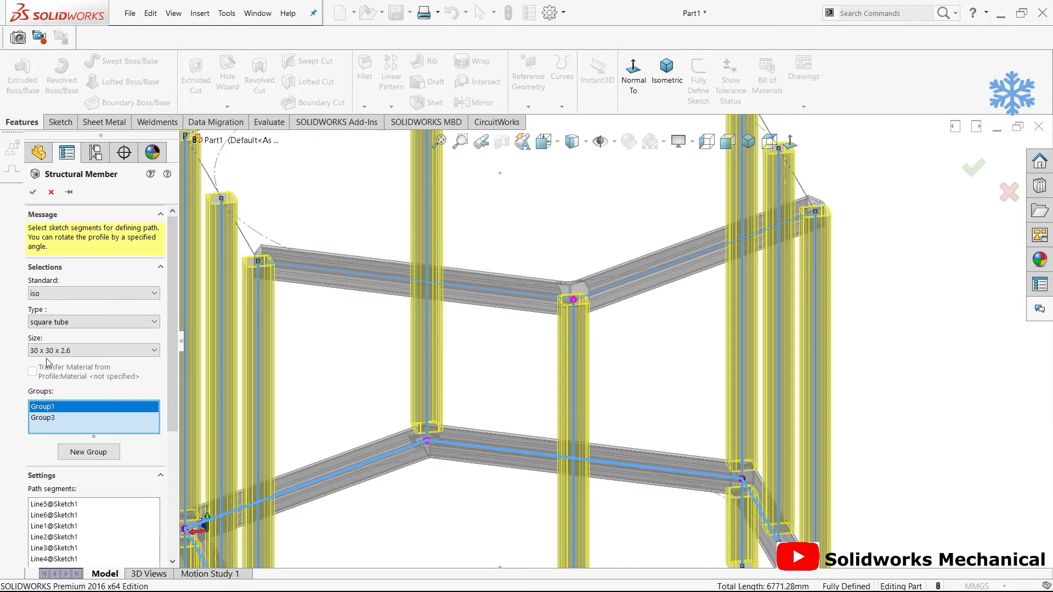
Add the remaining four edges of the upper hexagon to Group3's path
scroll(401, 345, "up", 10)
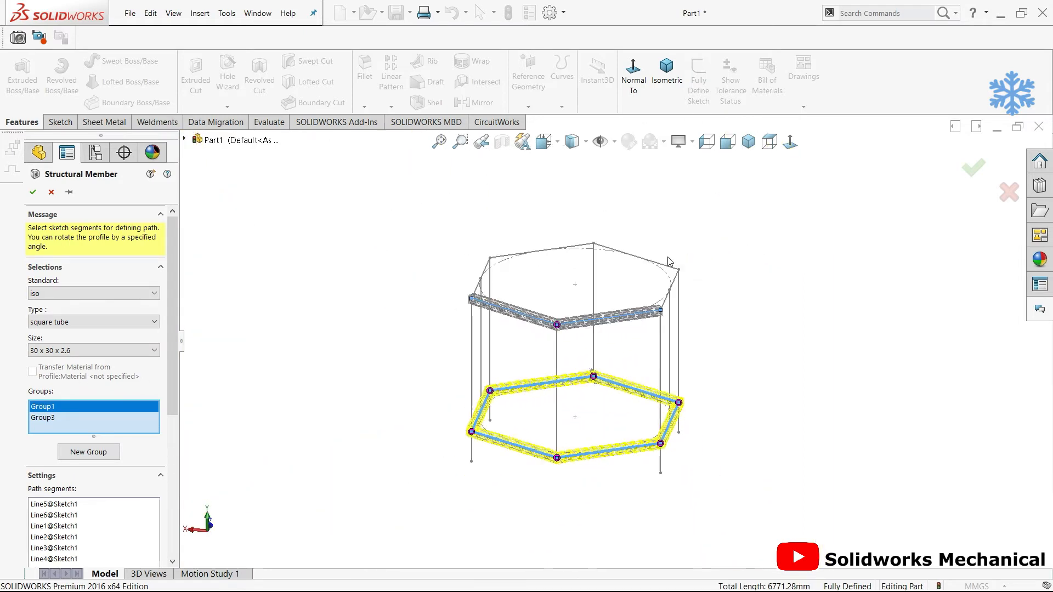
scroll(670, 261, "down", 4)
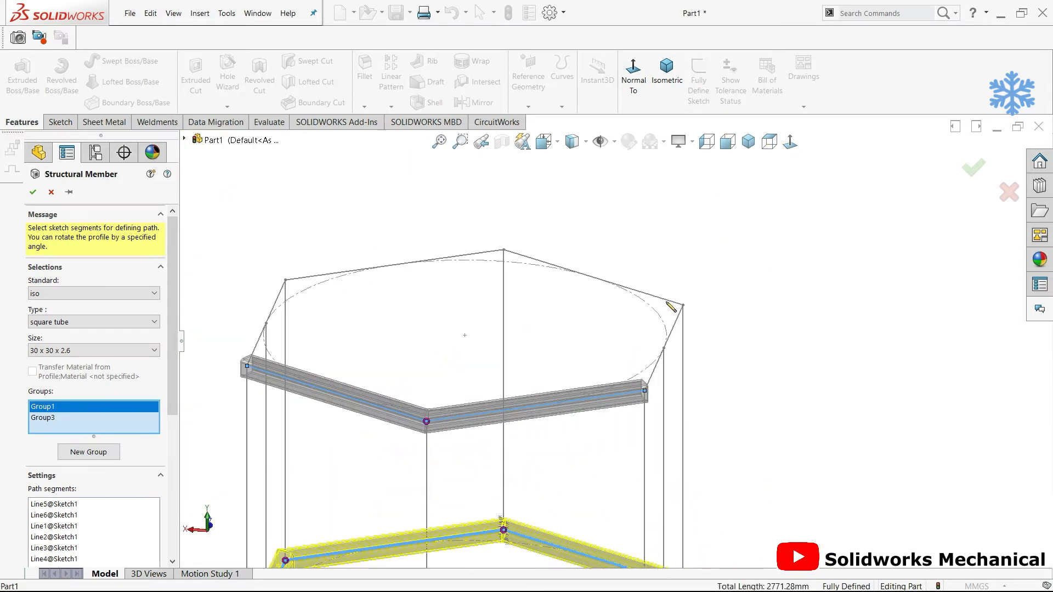
left_click(111, 418)
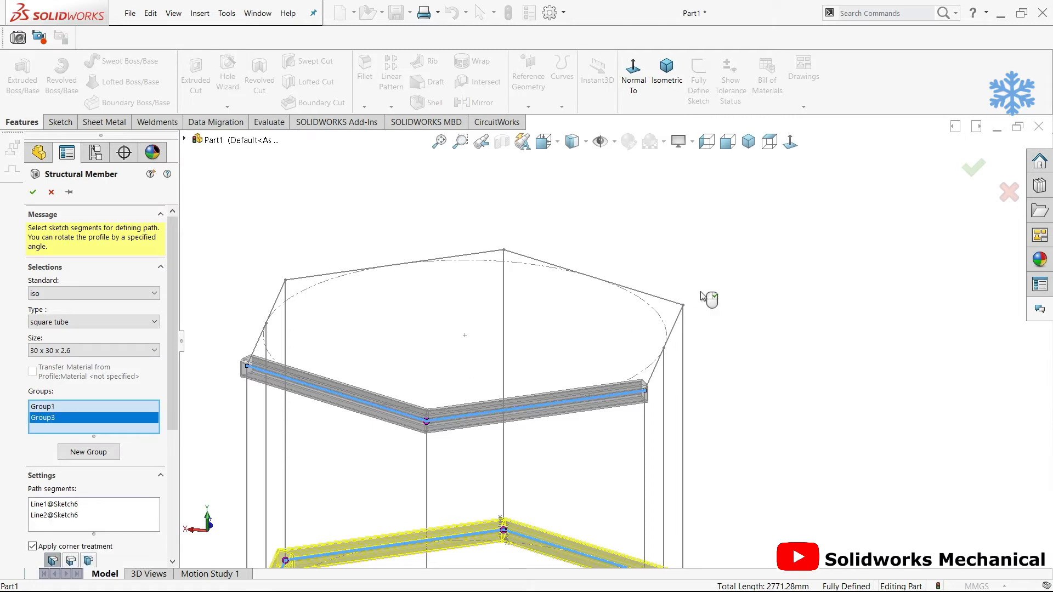
left_click(673, 329)
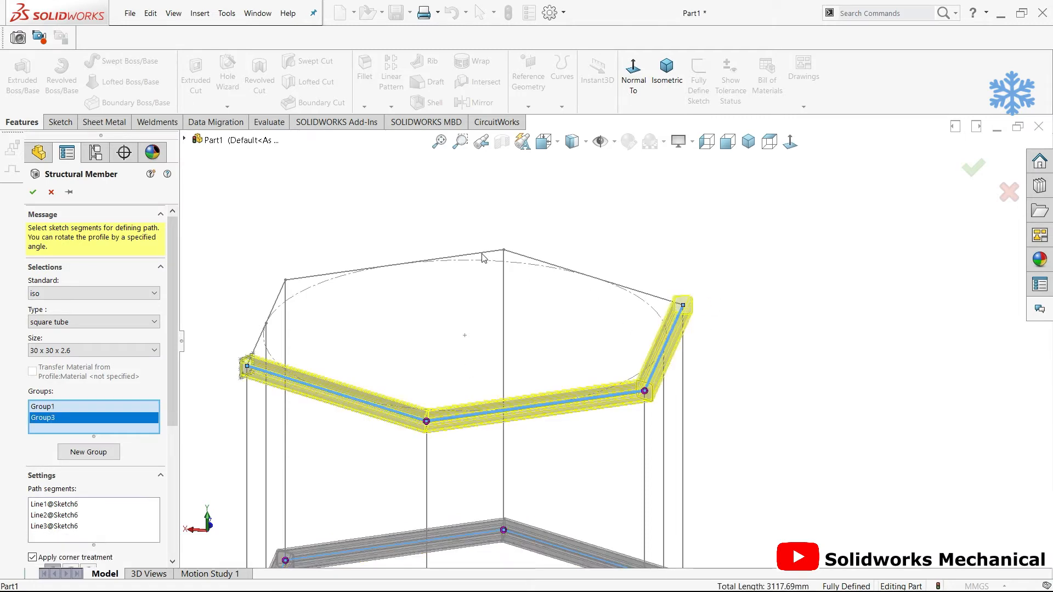
scroll(521, 269, "down", 4)
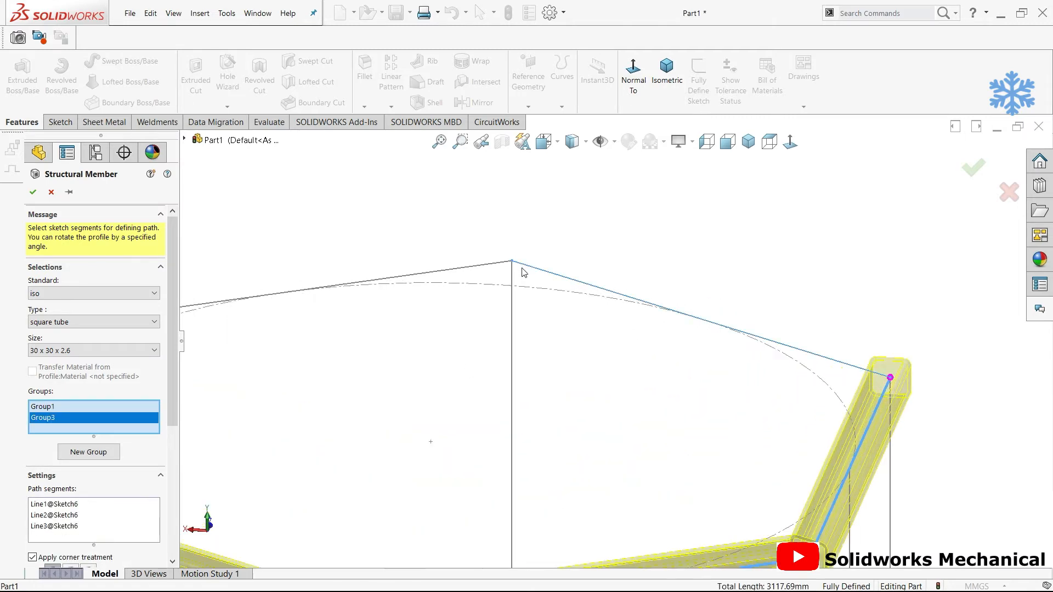
left_click(523, 268)
left_click(471, 268)
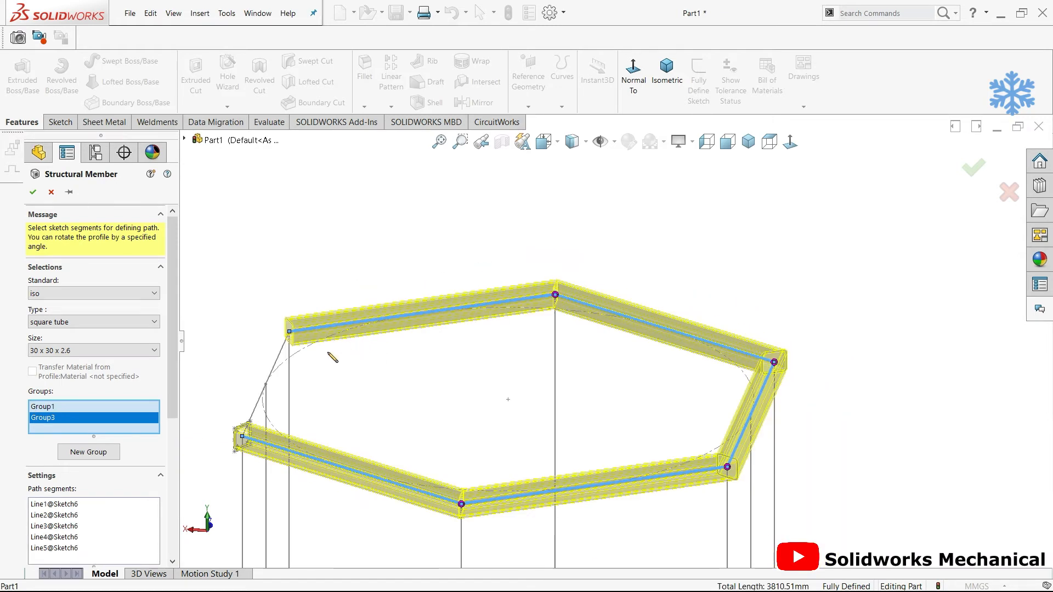
scroll(631, 348, "up", 5)
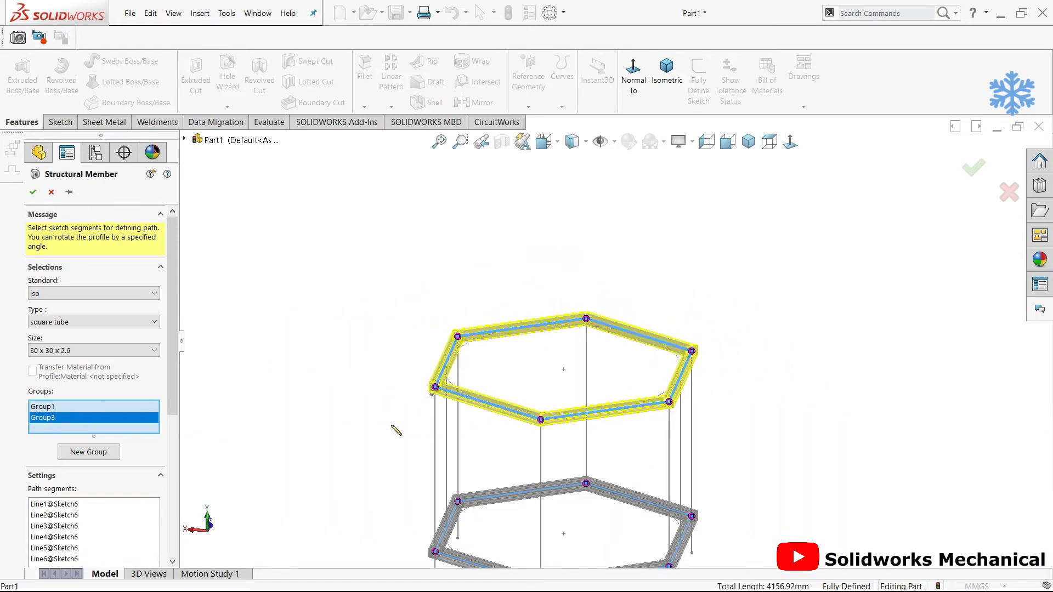
Add a new group and select six upright lines between the hexagons and three leg lines below as its path
left_click(89, 452)
middle_click_drag(499, 413, 487, 405)
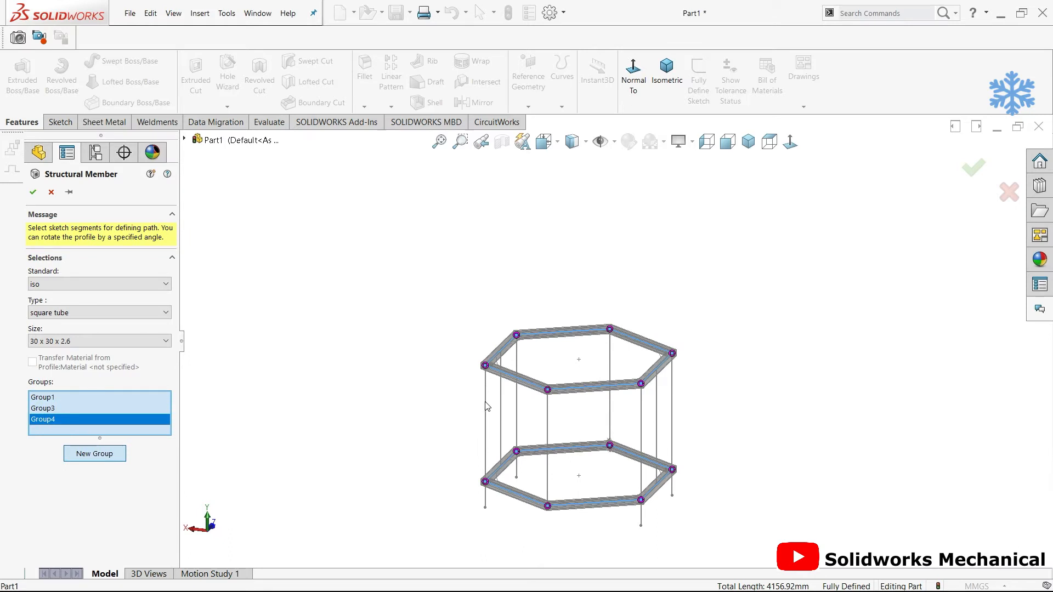
left_click(486, 403)
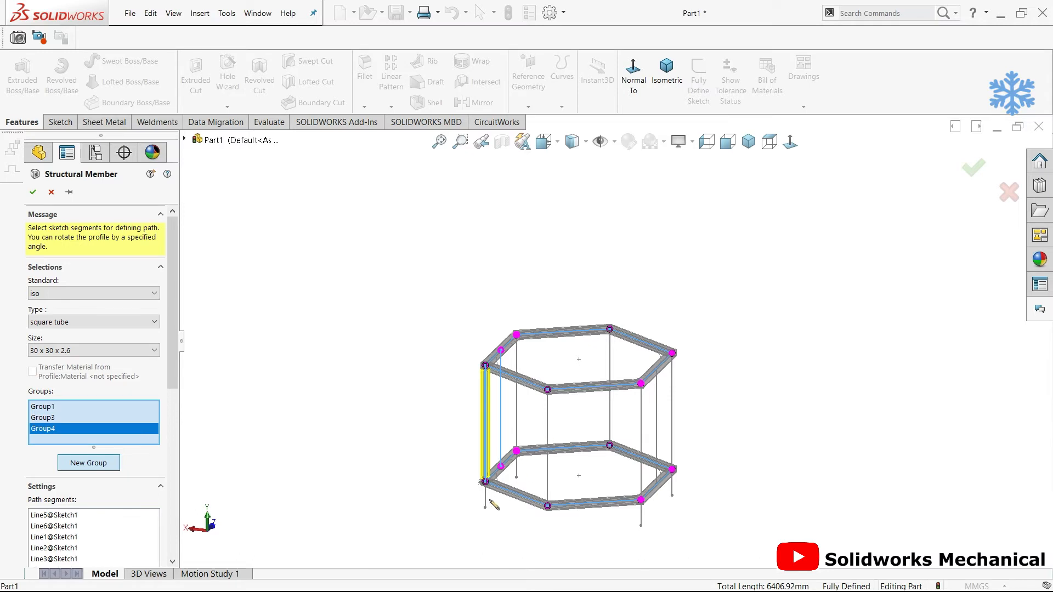
left_click(672, 491)
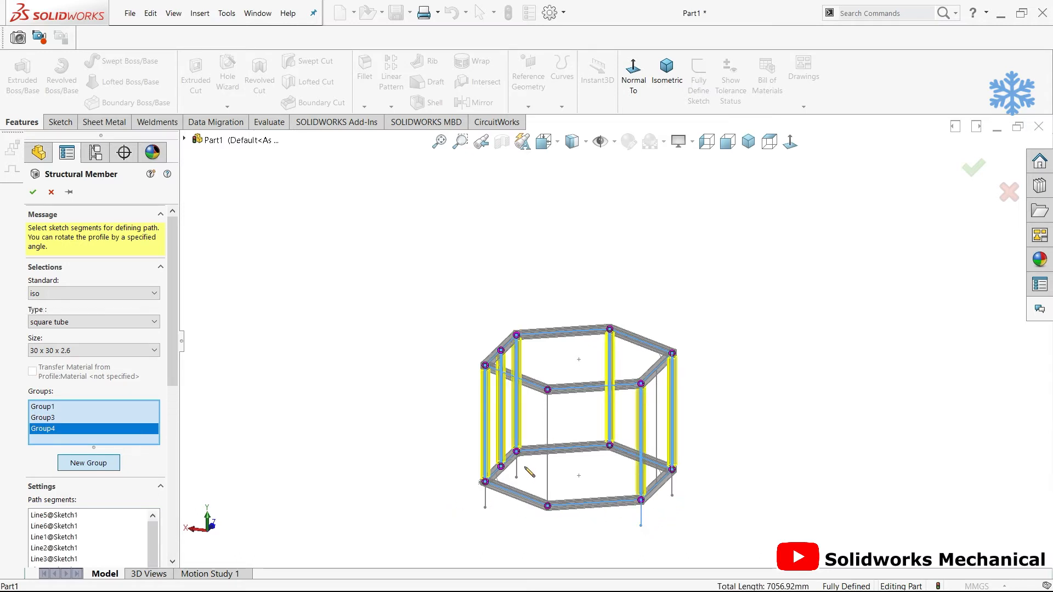
scroll(528, 465, "down", 3)
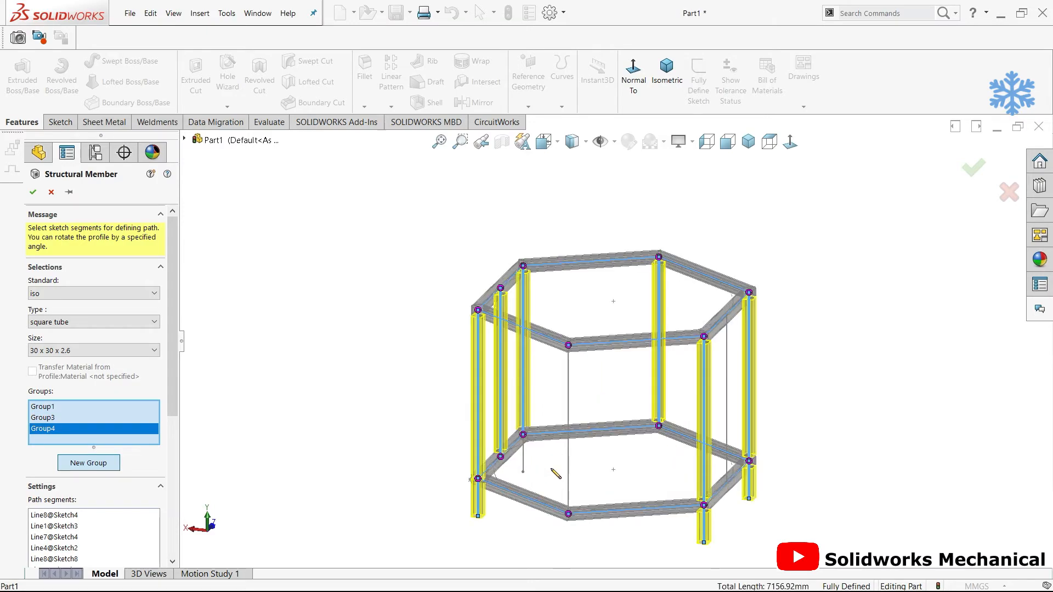
Remove the leg segment Line4@Sketch4 from the path segments of Group4
middle_click_drag(552, 469, 572, 401)
scroll(512, 478, "down", 4)
middle_click_drag(512, 479, 482, 489)
scroll(477, 477, "down", 4)
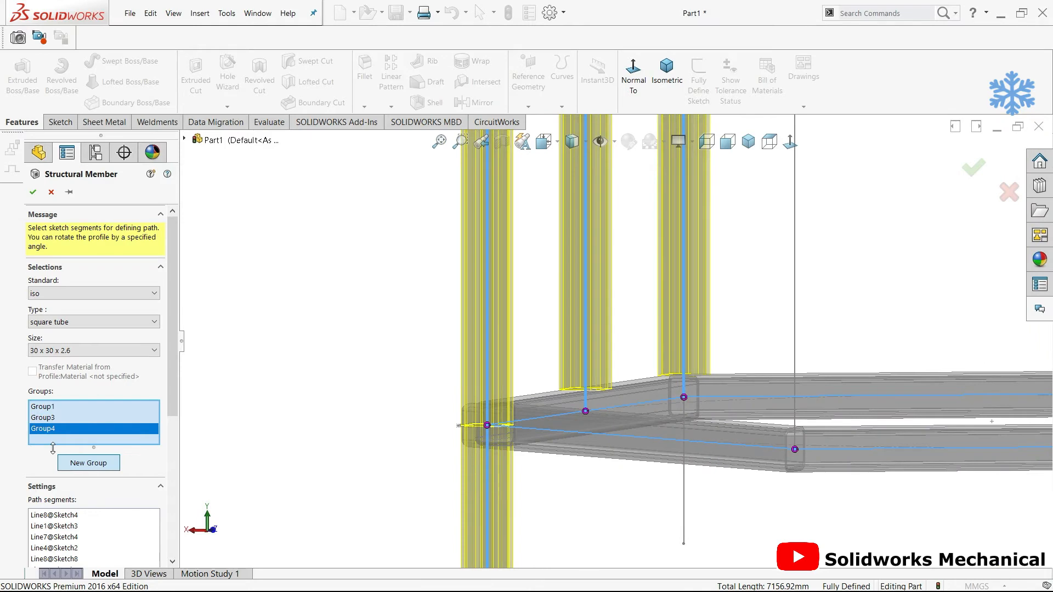
scroll(163, 434, "down", 5)
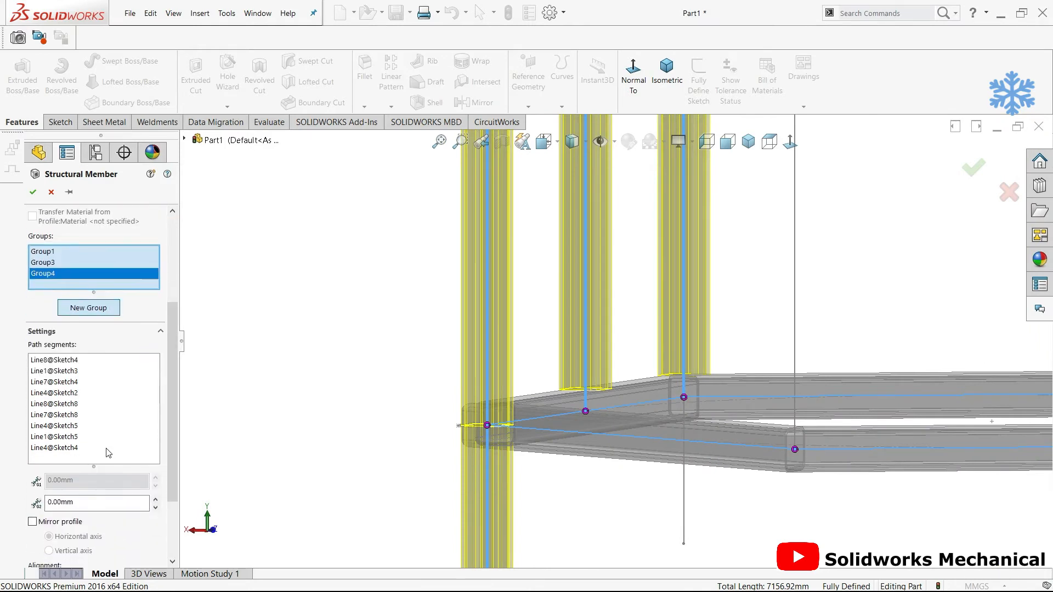
left_click(105, 449)
right_click(106, 449)
left_click(135, 472)
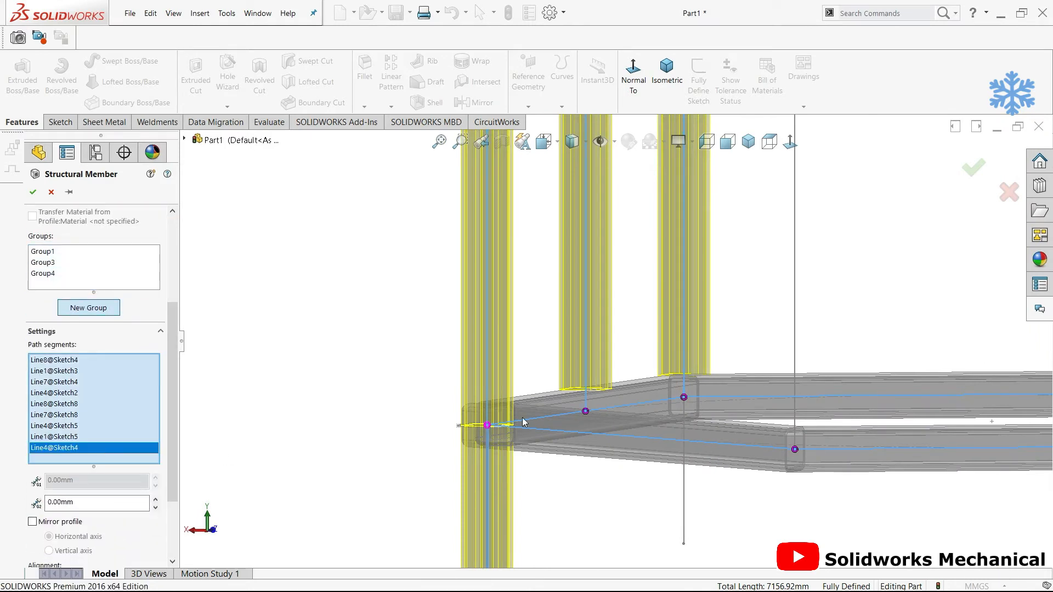
scroll(610, 430, "up", 5)
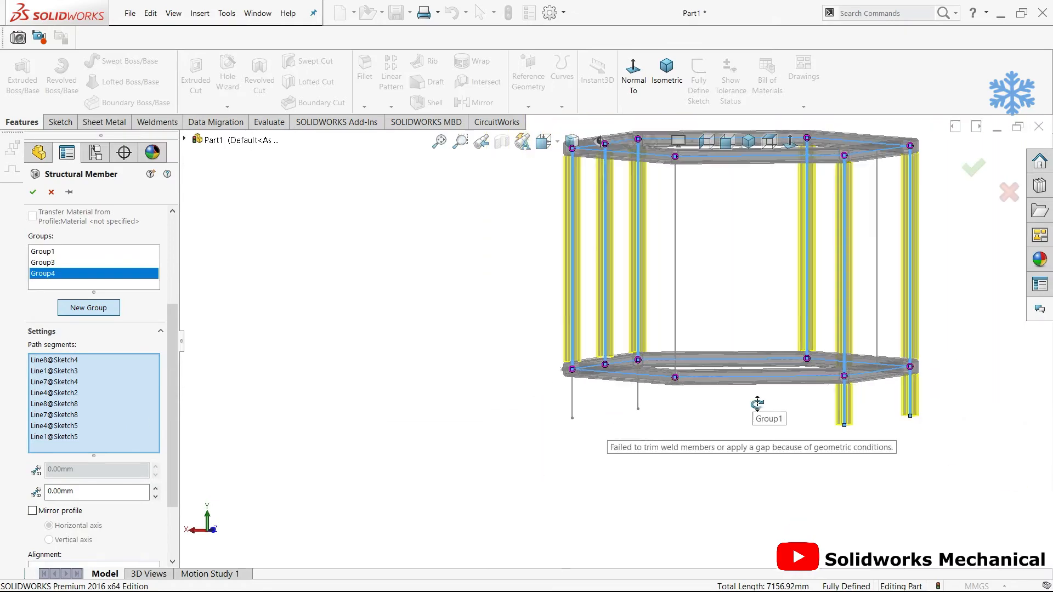
Add the upright line at the front corner between the two hexagons to Group4's path
middle_click_drag(757, 402, 795, 413)
scroll(795, 414, "down", 4)
mouse_move(774, 380)
middle_mouse_down()
mouse_move(759, 333)
mouse_move(793, 374)
middle_mouse_up()
scroll(637, 275, "up", 5)
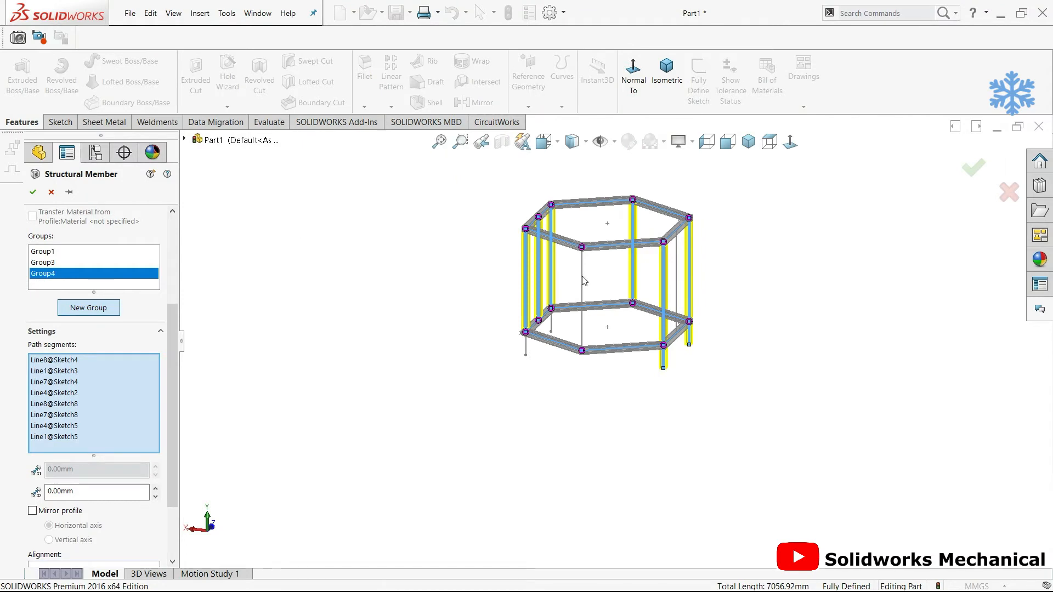
scroll(584, 281, "down", 3)
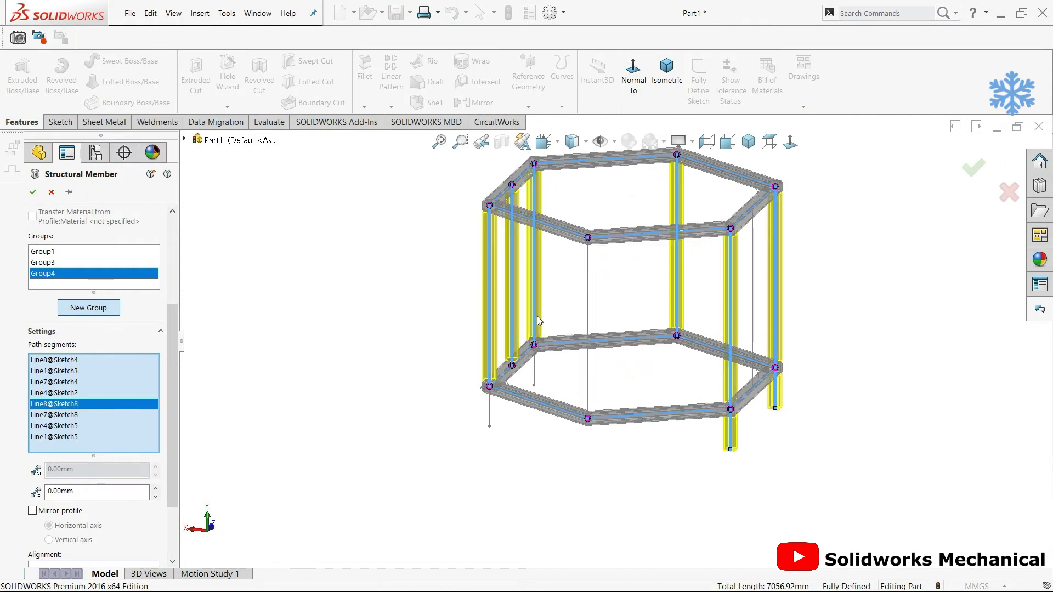
left_click(587, 289)
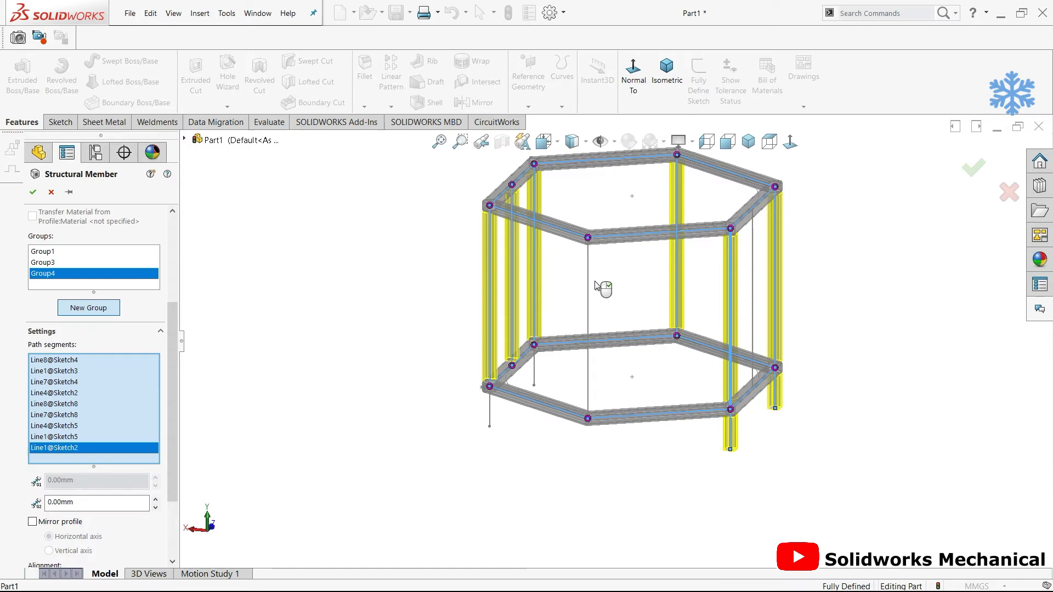
Add another group and select the two remaining leg lines below the lower hexagon as its path
scroll(598, 336, "down", 2)
left_click(90, 308)
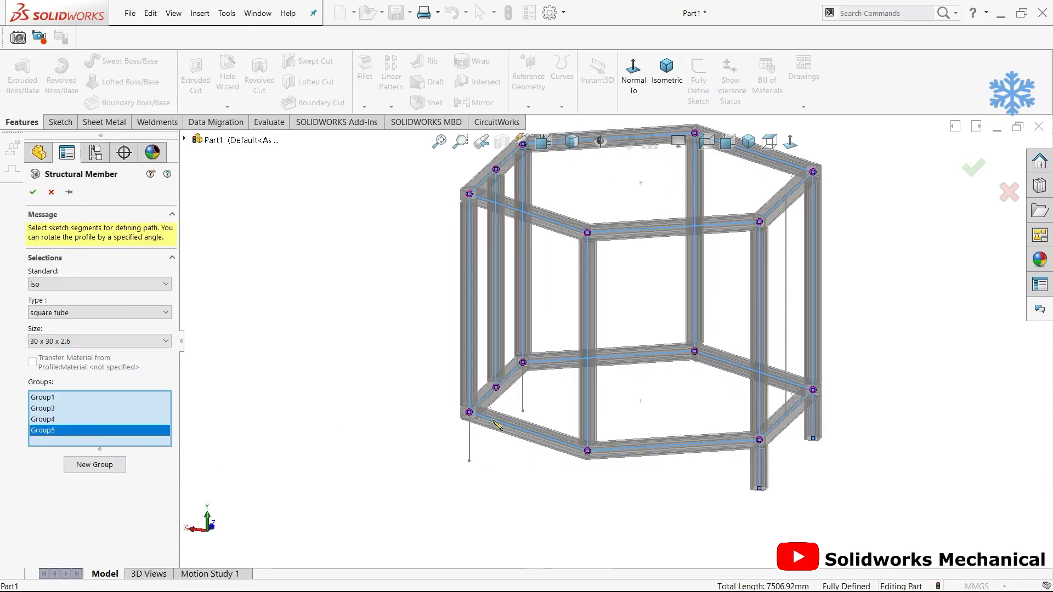
scroll(479, 437, "down", 3)
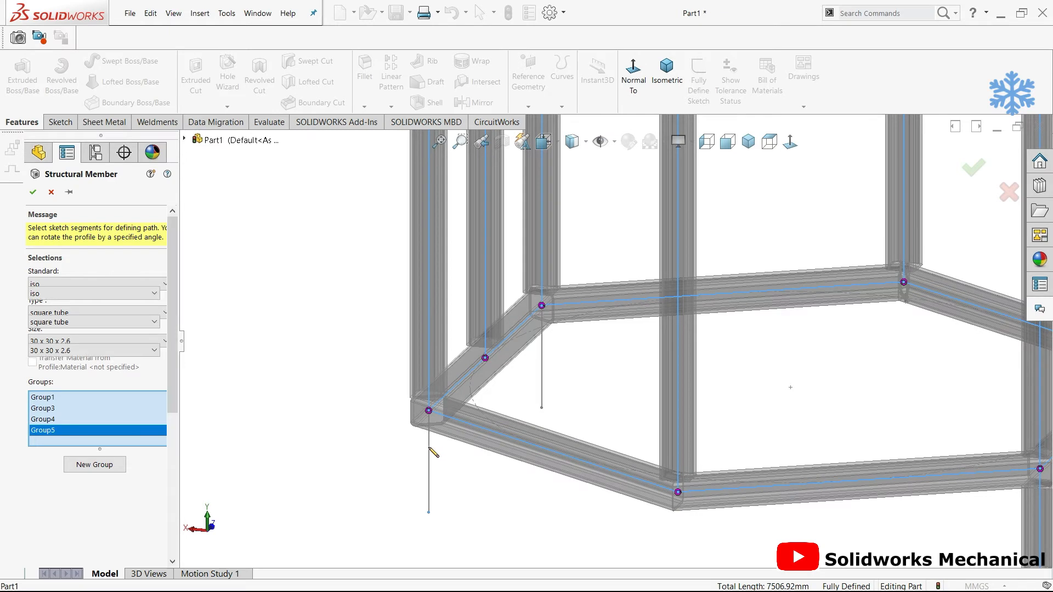
left_click(552, 354)
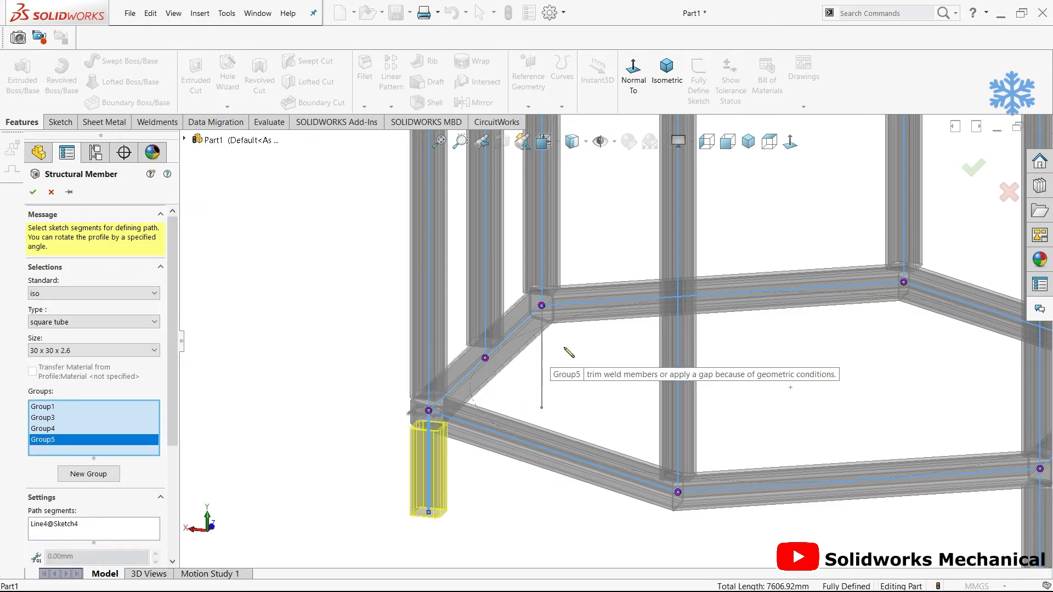
left_click(542, 353)
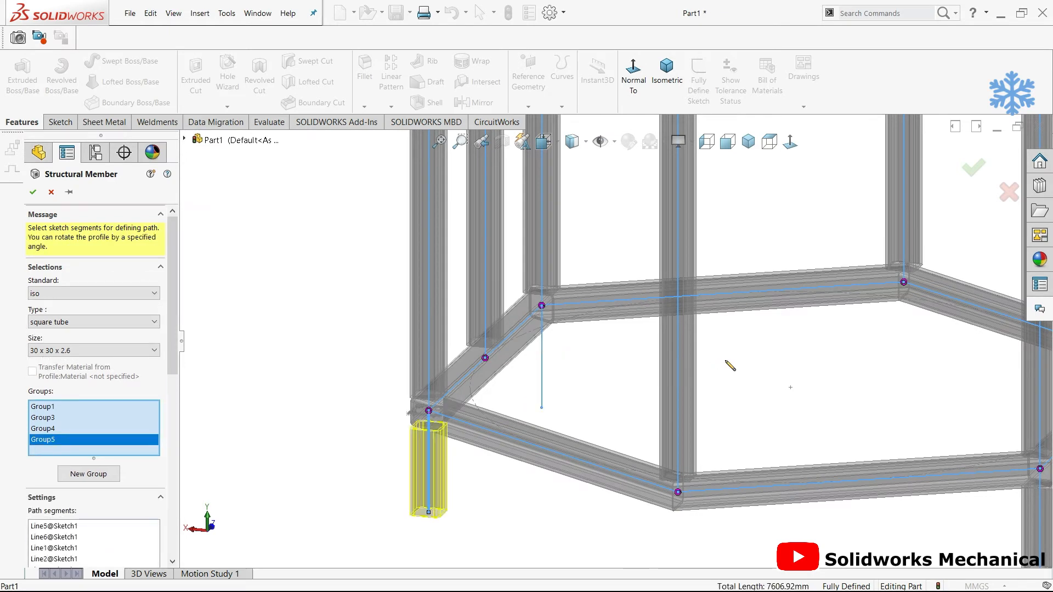
Check Group4's segments on the frame and apply the grouped 30 x 30 x 2.6 square tube members
scroll(727, 362, "up", 3)
middle_click_drag(902, 399, 803, 373)
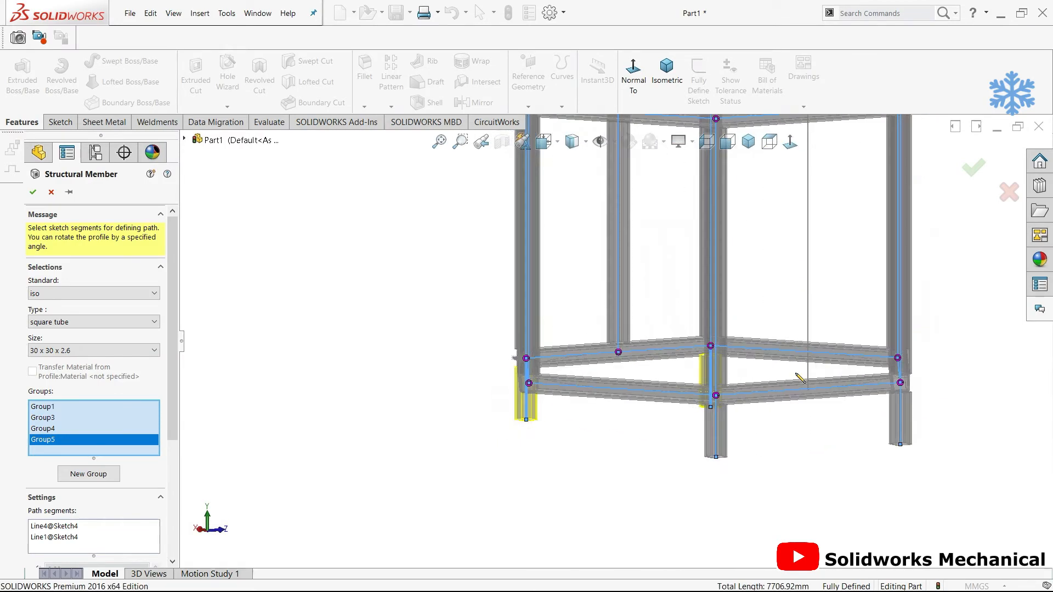
scroll(802, 373, "up", 2)
left_click(113, 428)
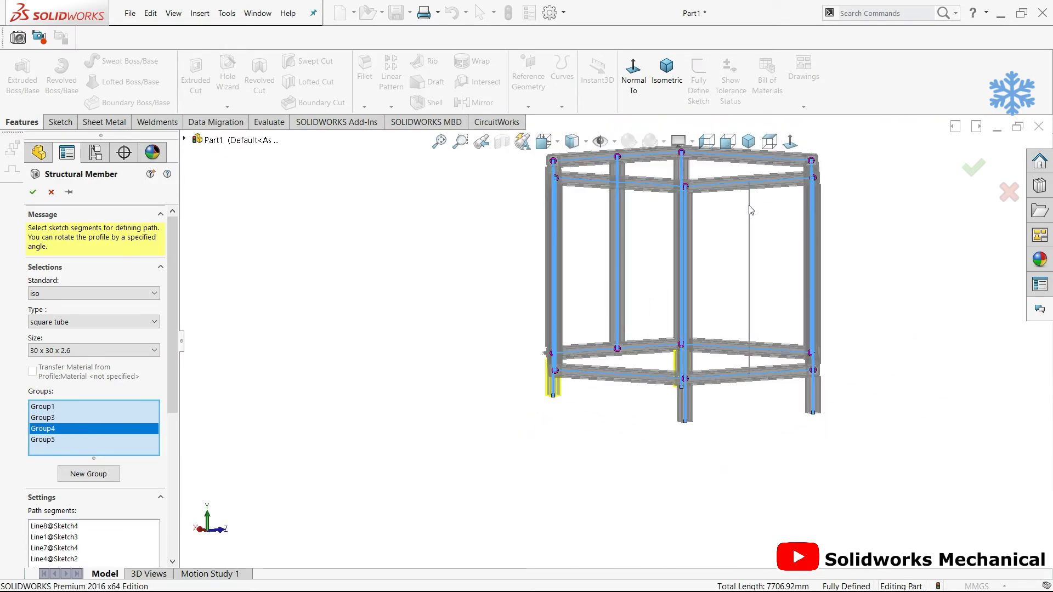
middle_click_drag(698, 279, 631, 324)
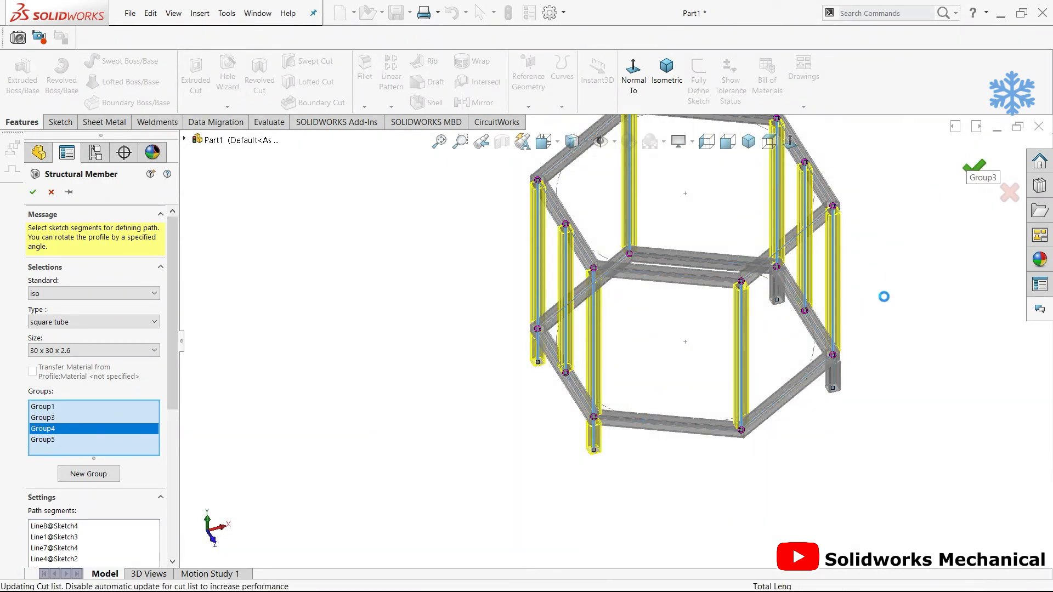
middle_click_drag(883, 295, 619, 431)
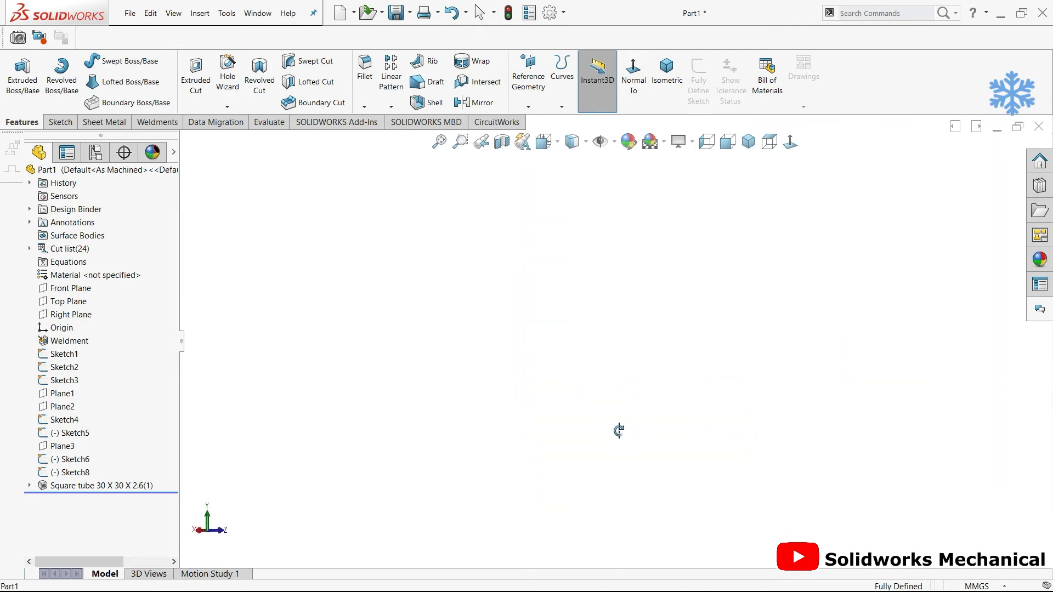
Show the reference planes around the whole table frame
key("f")
middle_click_drag(501, 436, 506, 265)
left_click(615, 141)
left_click(624, 162)
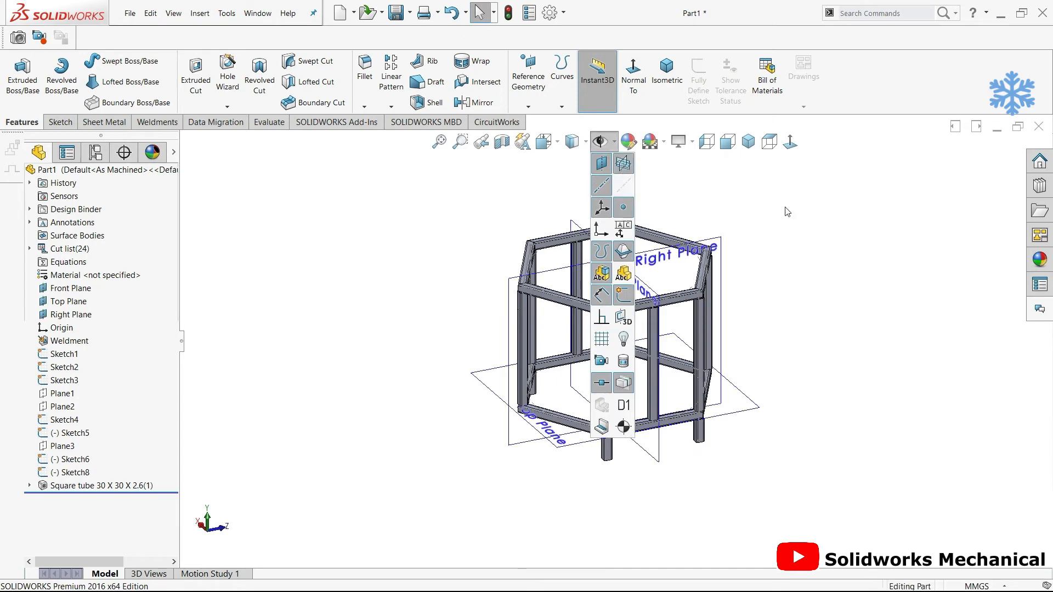
middle_click_drag(769, 262, 713, 269)
scroll(708, 285, "down", 3)
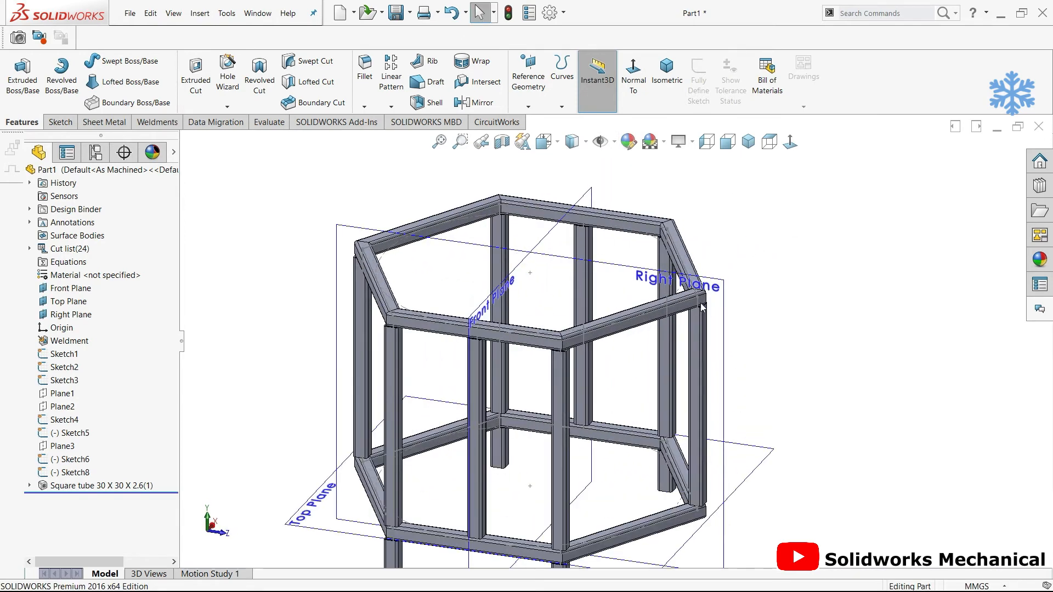
Open Sketch2, which holds two 450 mm uprights, for editing and face its sketch plane
left_click(696, 330)
left_click(57, 367)
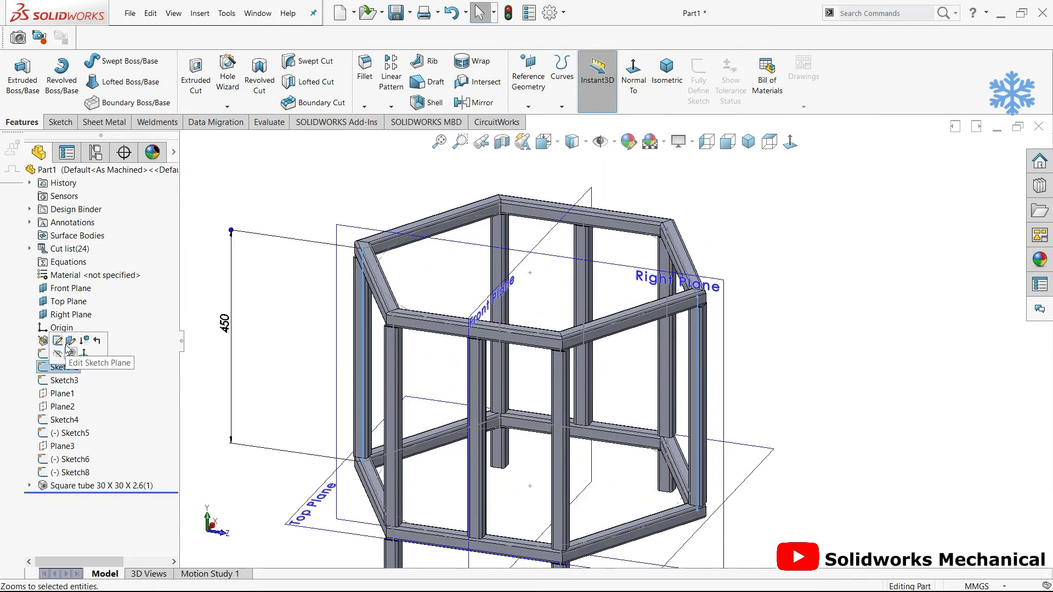
left_click(56, 342)
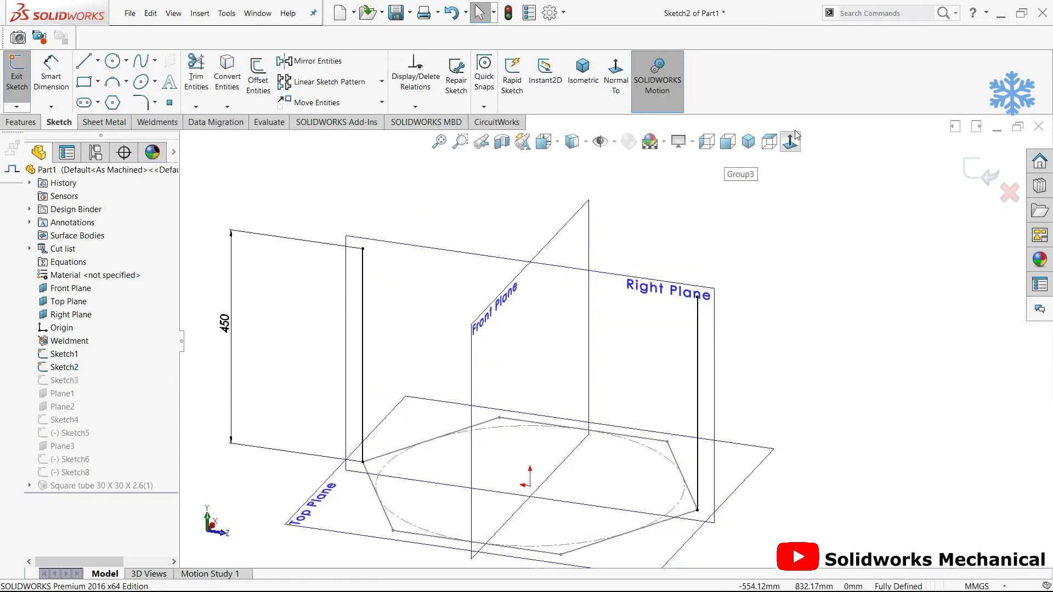
left_click(791, 143)
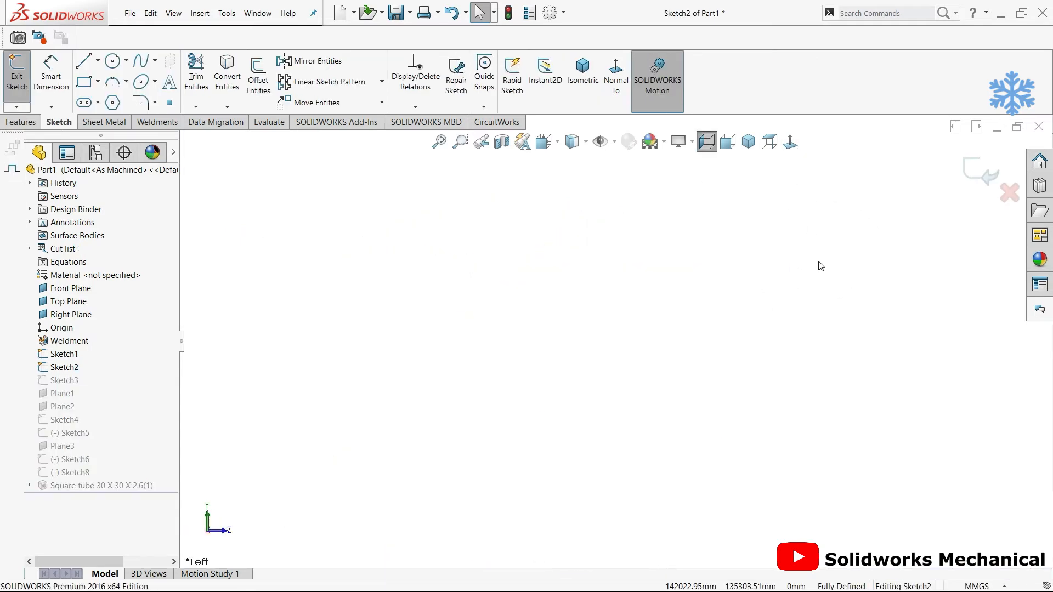
key("f")
Draw a vertical leg line about 76 mm long downward from the lower end of each of the two uprights
key("l")
left_click(513, 448)
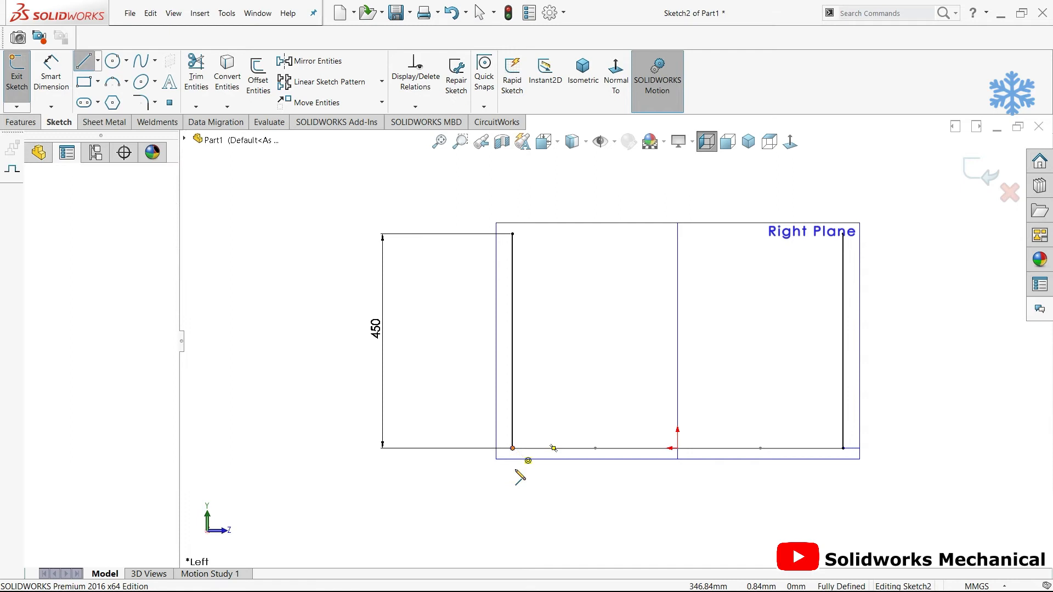
left_click(512, 485)
key("Escape")
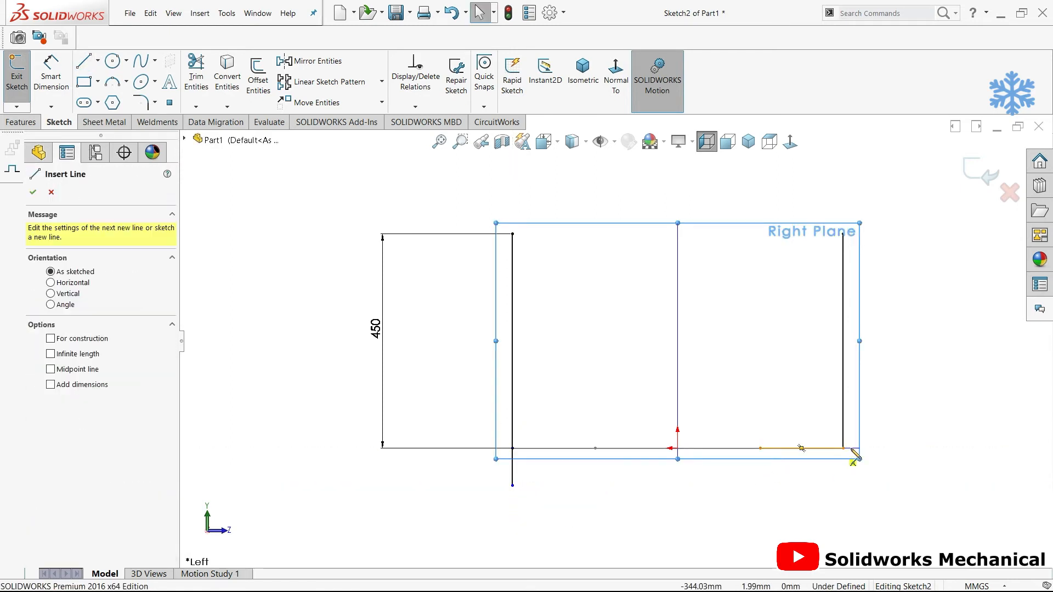
left_click(844, 450)
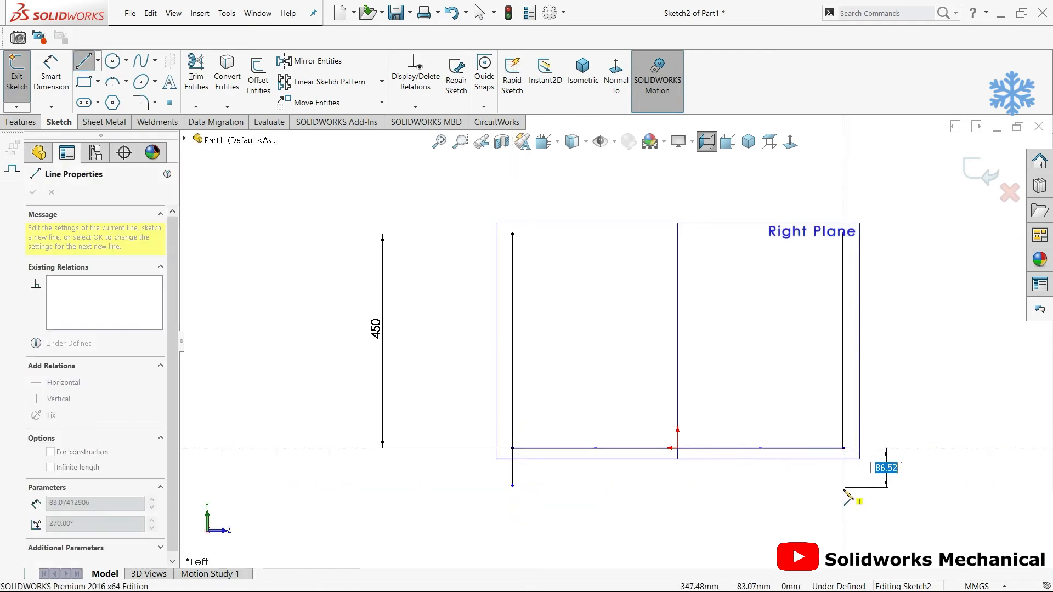
left_click(844, 485)
key("Escape")
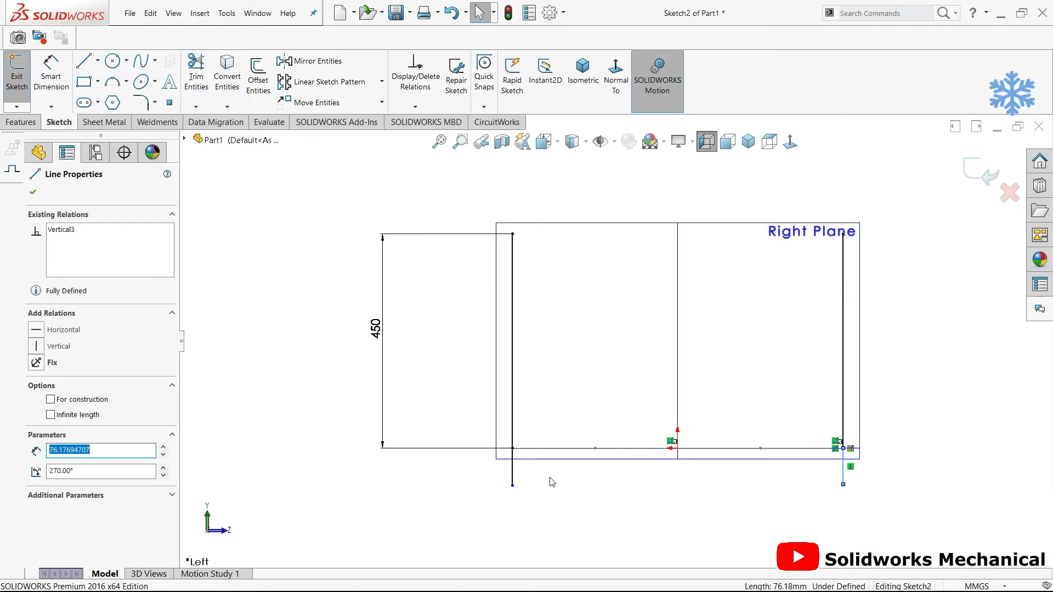
Make the two leg lines equal in length, dimension one of them, and finish editing the sketch
left_click(513, 471, "ctrl")
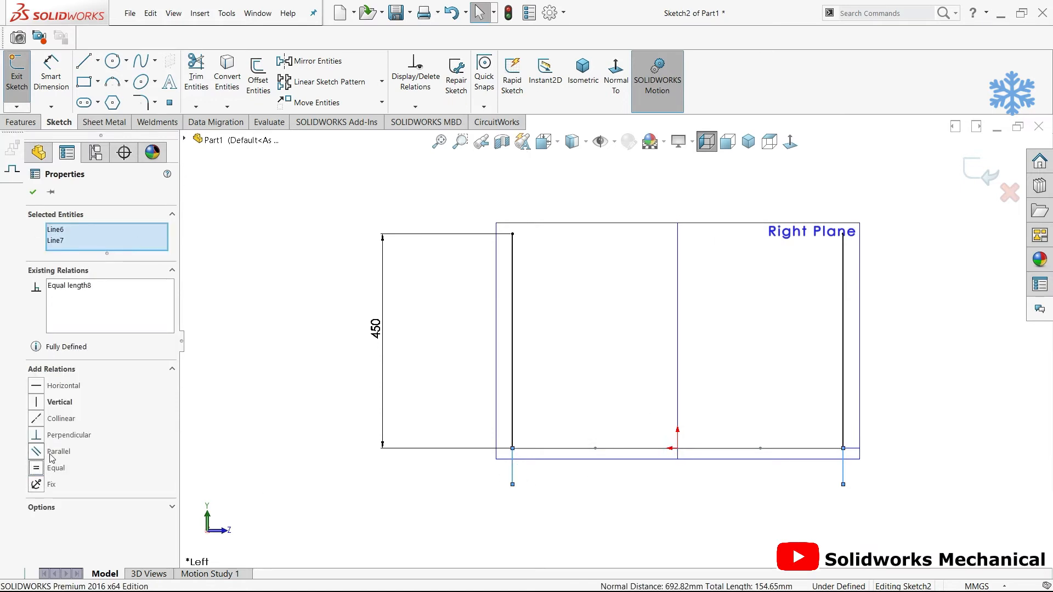
left_click(797, 535)
right_click_drag(797, 535, 802, 494)
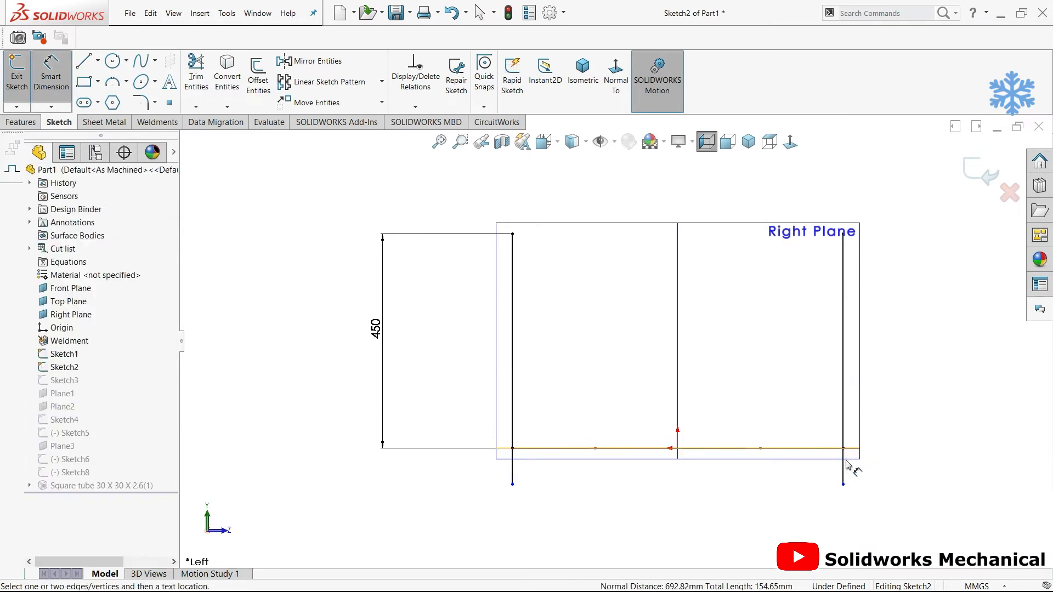
left_click(885, 474)
key("Return")
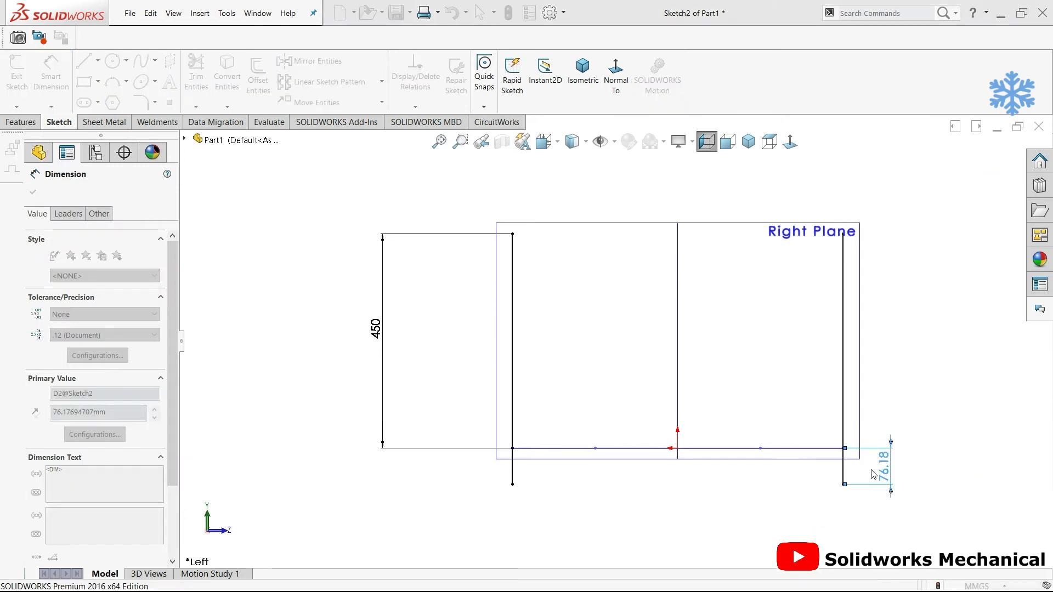
left_click(982, 173)
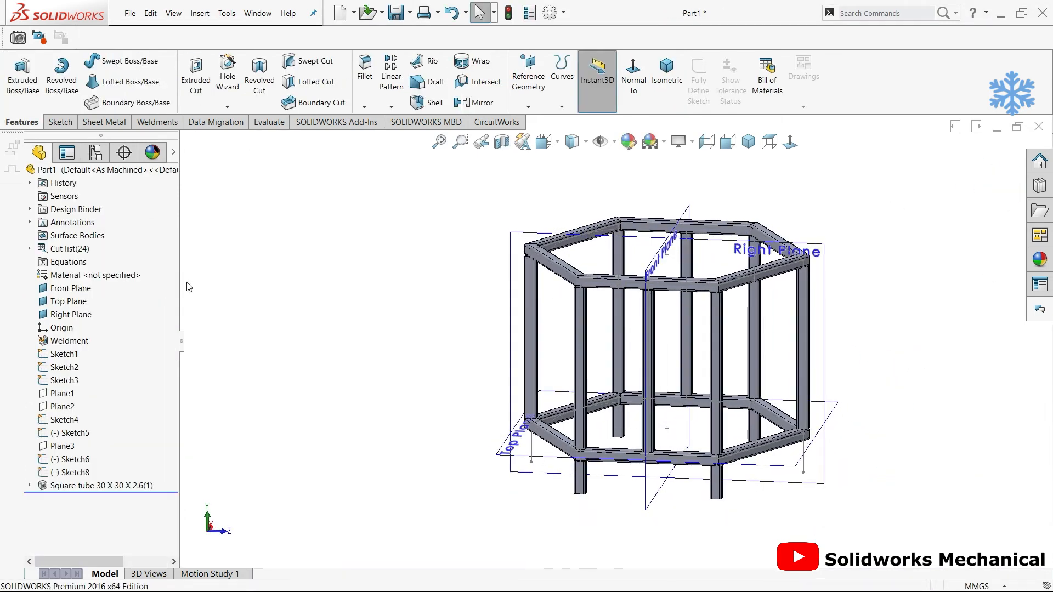
Edit the 30 x 30 x 2.6 square tube feature and add the two new leg lines to Group4's path
left_click(96, 486)
left_click(111, 454)
left_click(148, 438)
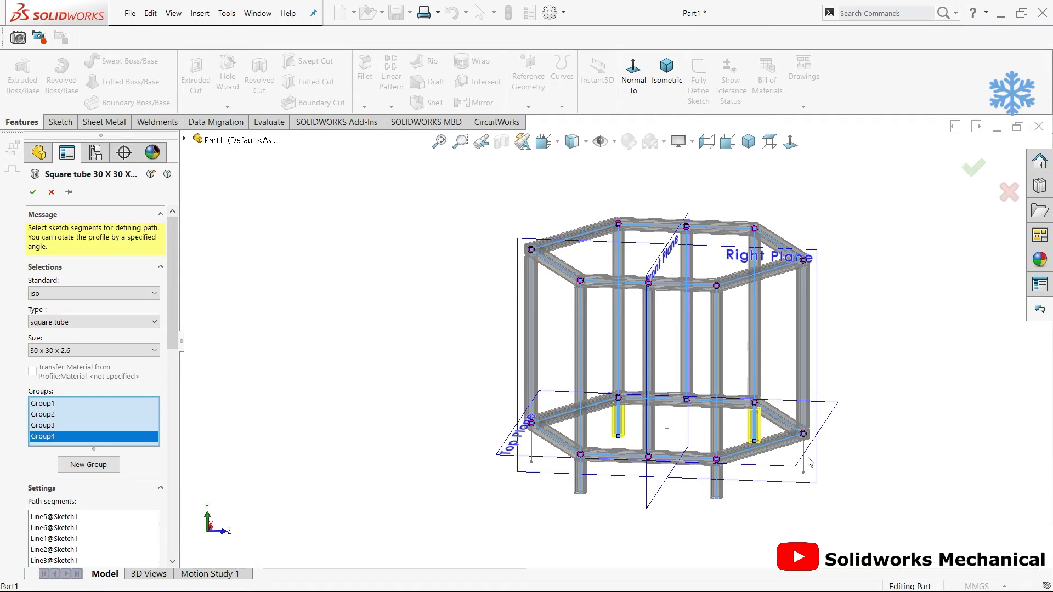
scroll(795, 460, "down", 3)
left_click(788, 441)
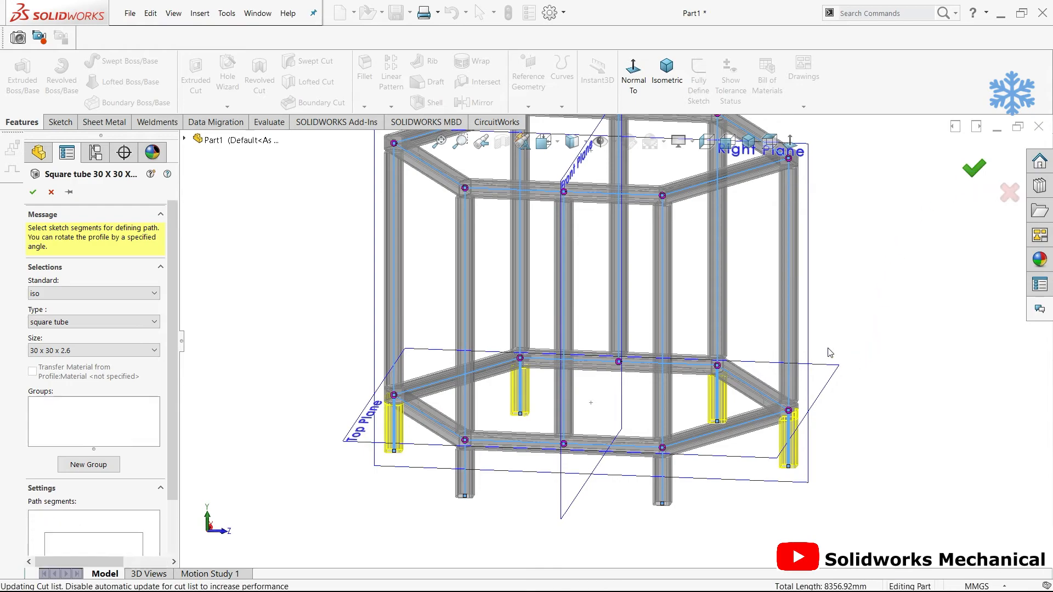
middle_click_drag(839, 373, 800, 393)
left_click(748, 386)
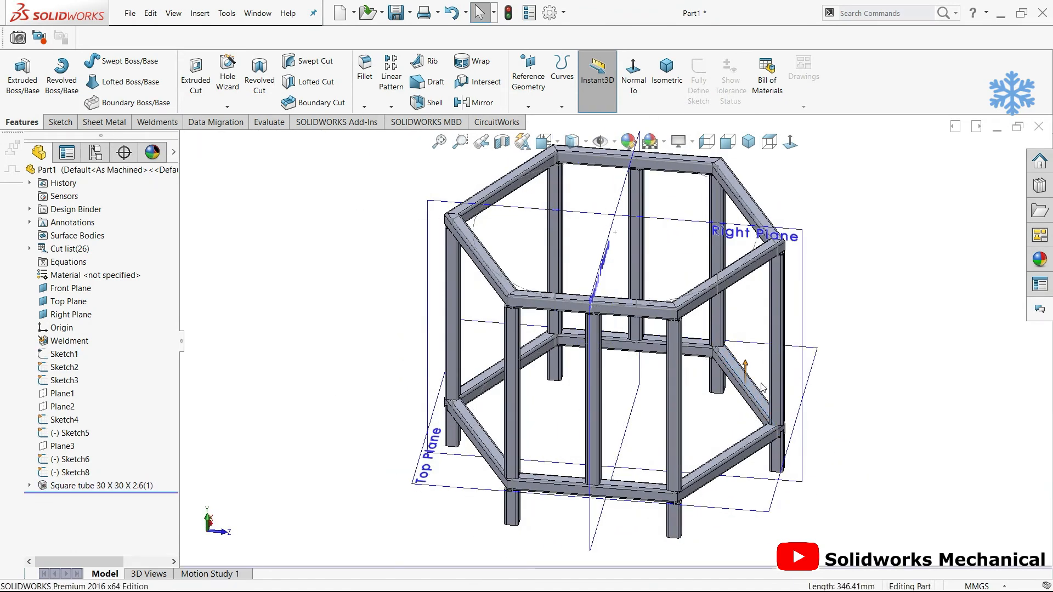
Hide Sketch4 and the reference planes
left_click(728, 291)
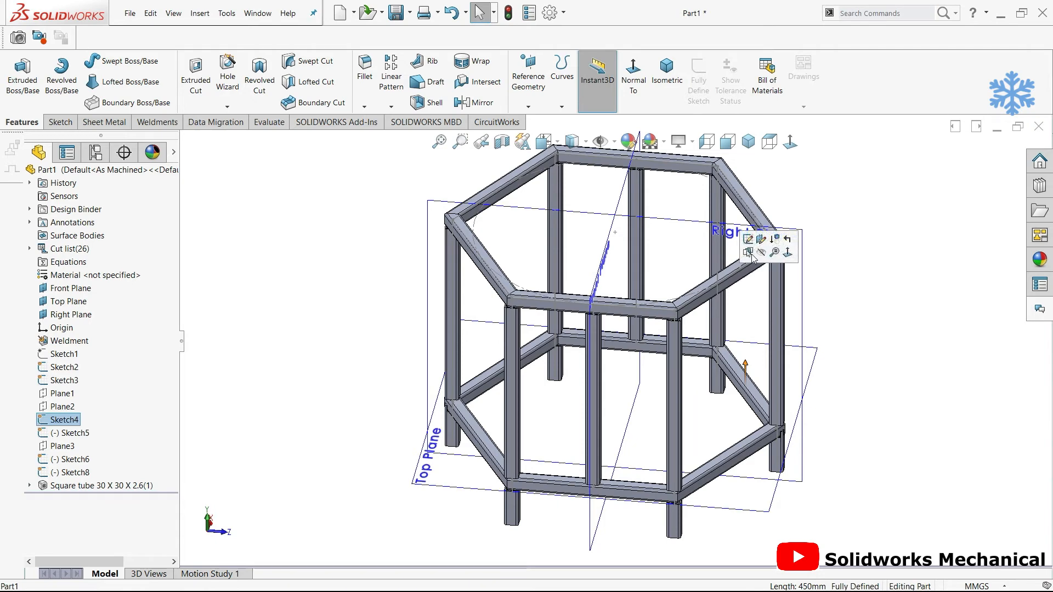
left_click(761, 253)
middle_click_drag(729, 272, 673, 292)
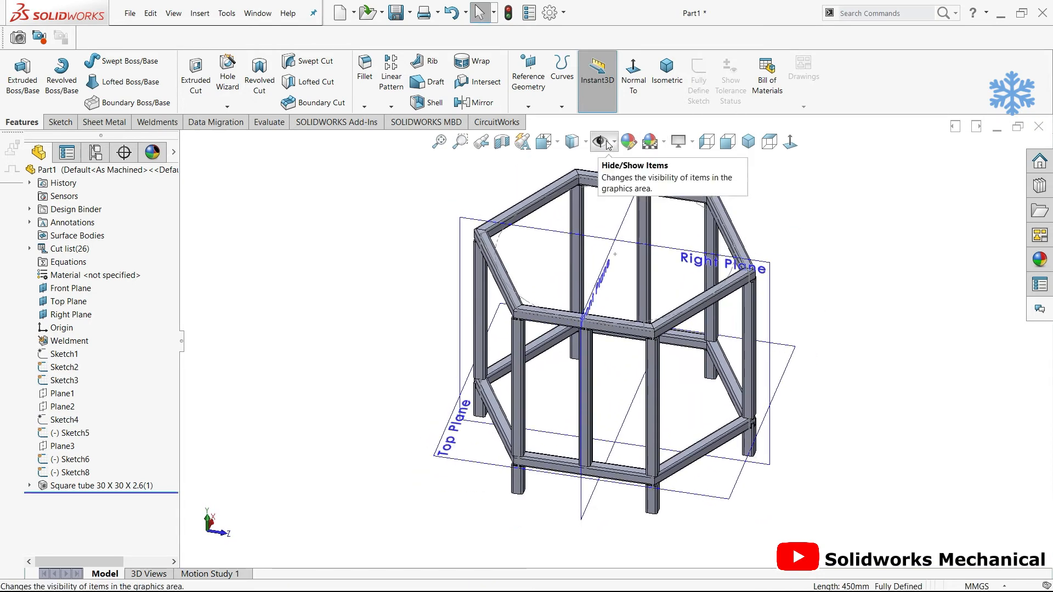
left_click(615, 142)
left_click(624, 163)
Start an Extruded Boss/Base sketch on the top face of an upper hexagon tube and view it face-on
scroll(720, 165, "down", 3)
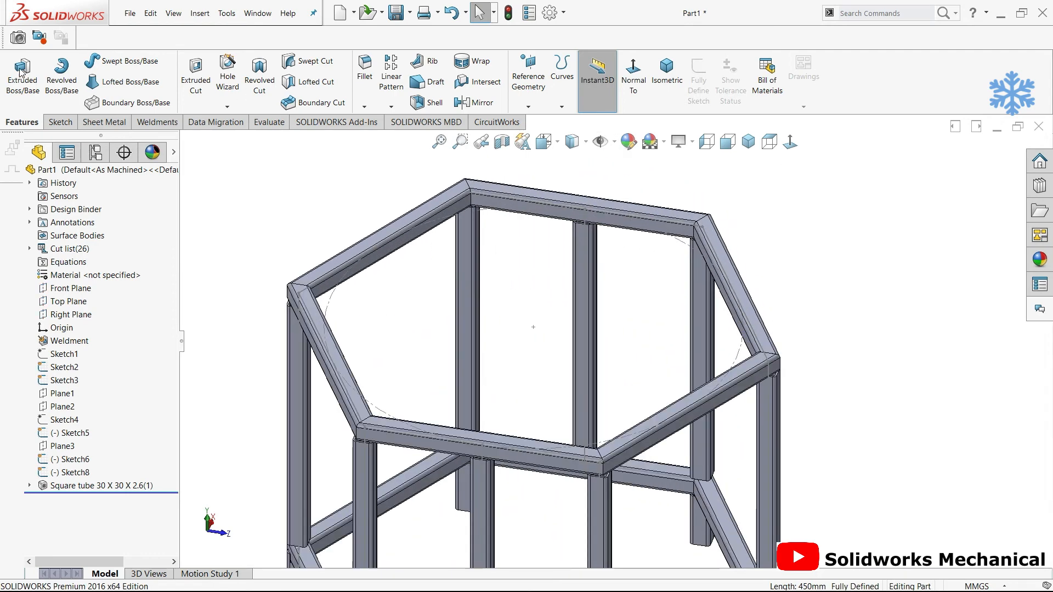
left_click(22, 71)
scroll(480, 198, "down", 3)
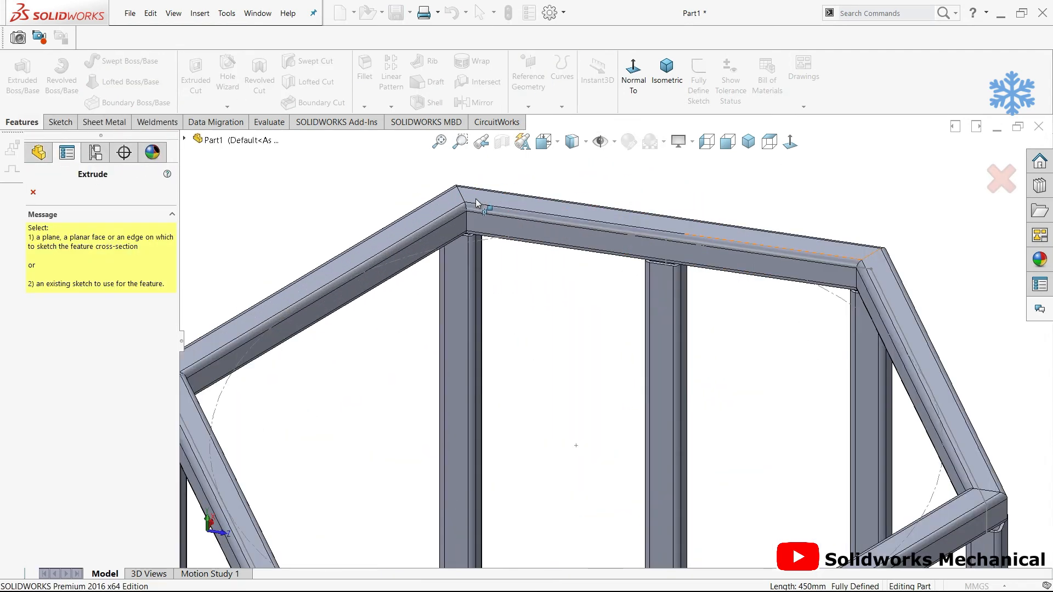
scroll(486, 226, "down", 2)
scroll(488, 220, "down", 2)
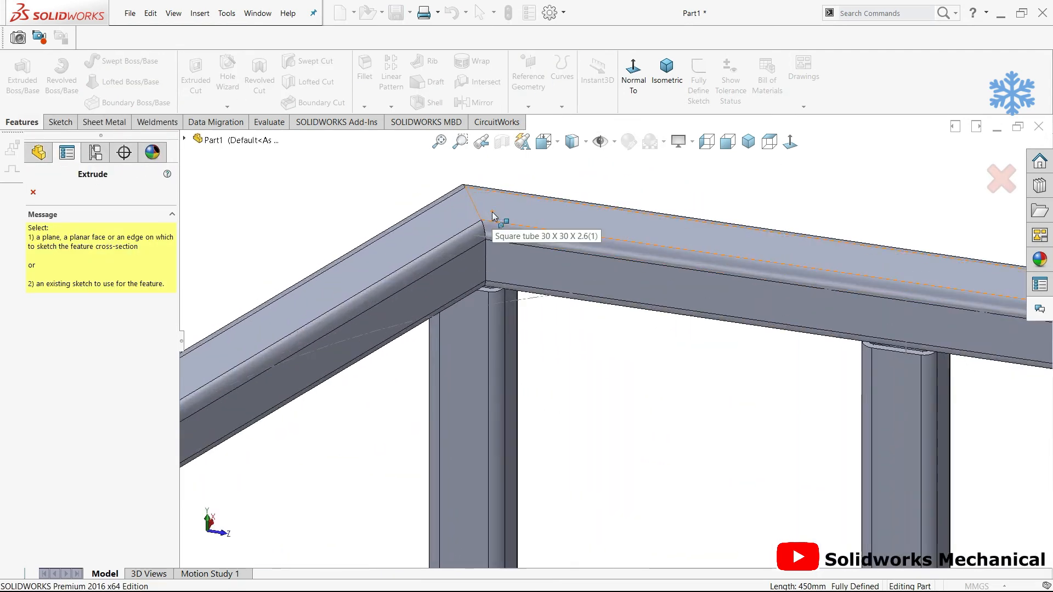
left_click(493, 216)
left_click(790, 143)
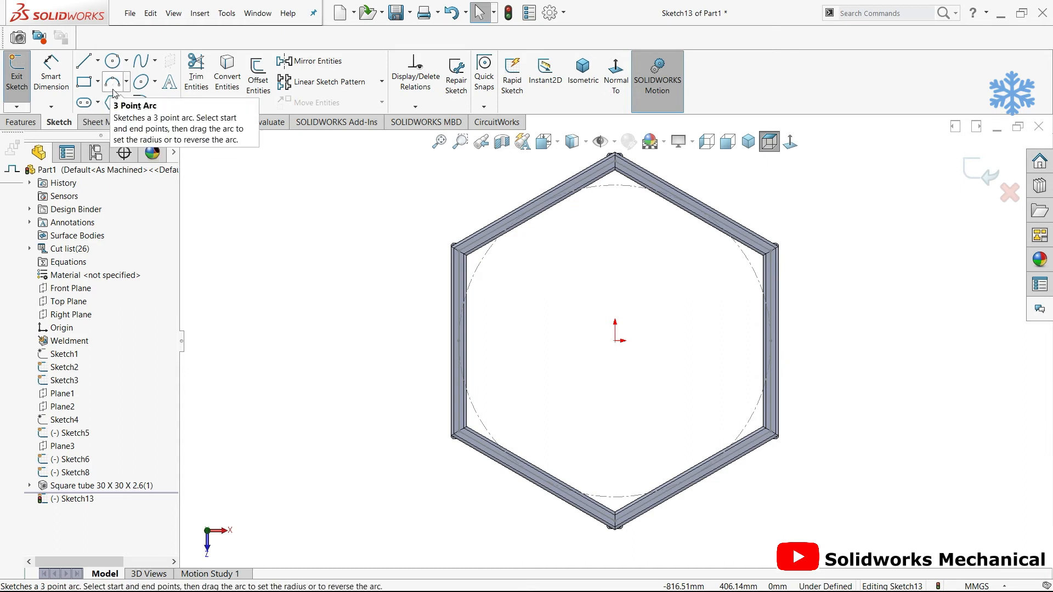
left_click(113, 61)
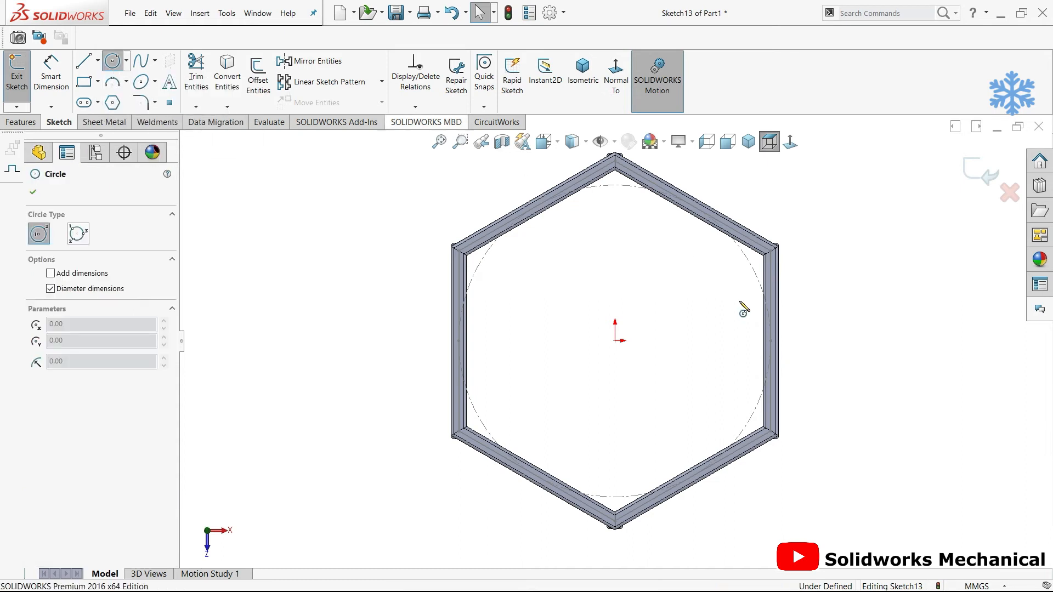
left_click(615, 341)
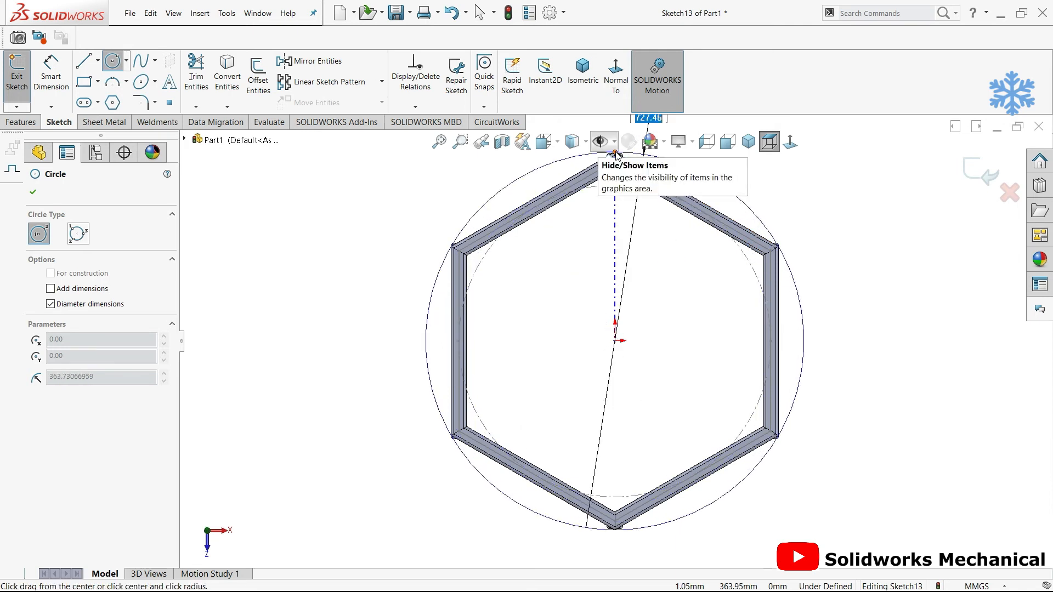
left_click(615, 152)
left_click(876, 284)
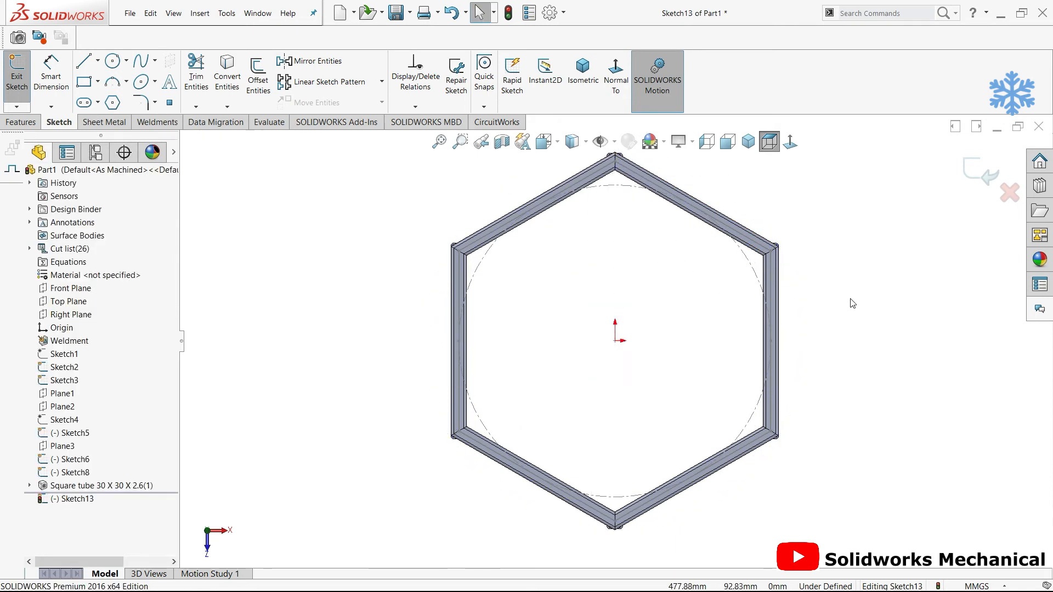
Draw a circle about 726 mm in diameter, centred on the origin and passing through the upper hexagon's outer corner
left_click(112, 60)
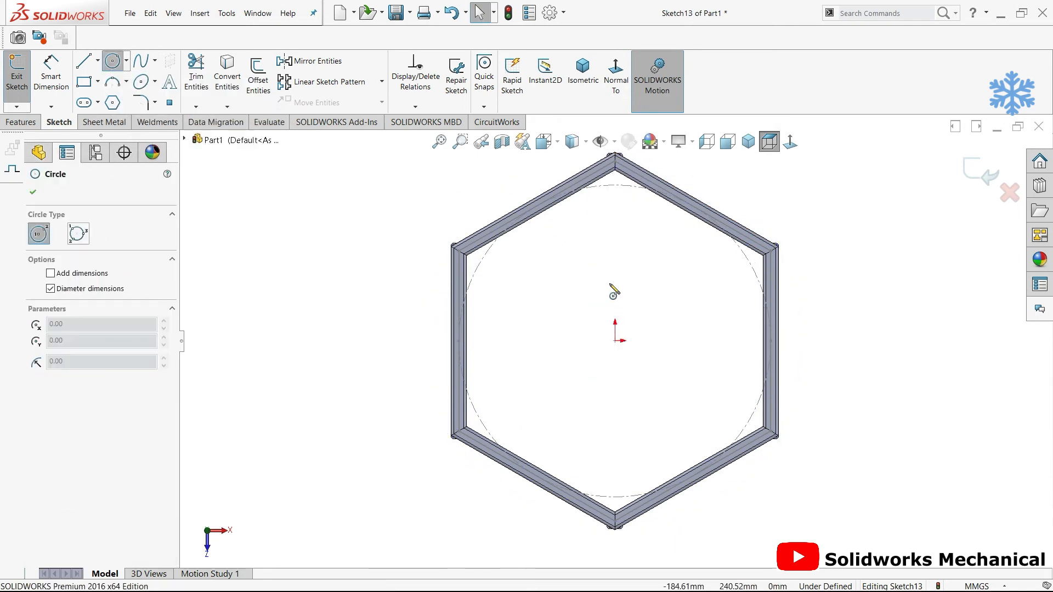
left_click(615, 340)
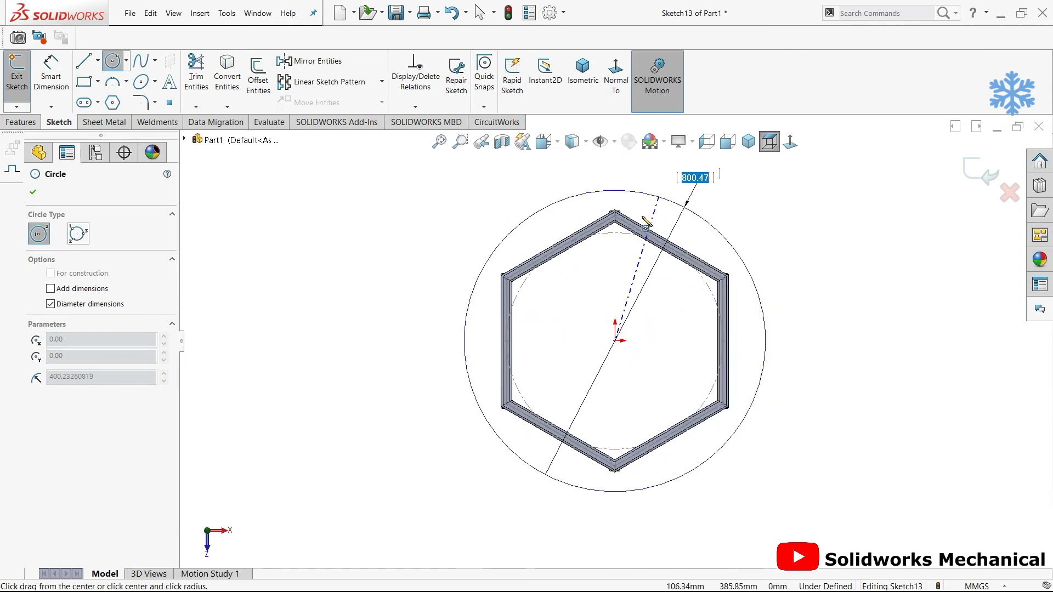
scroll(592, 230, "down", 4)
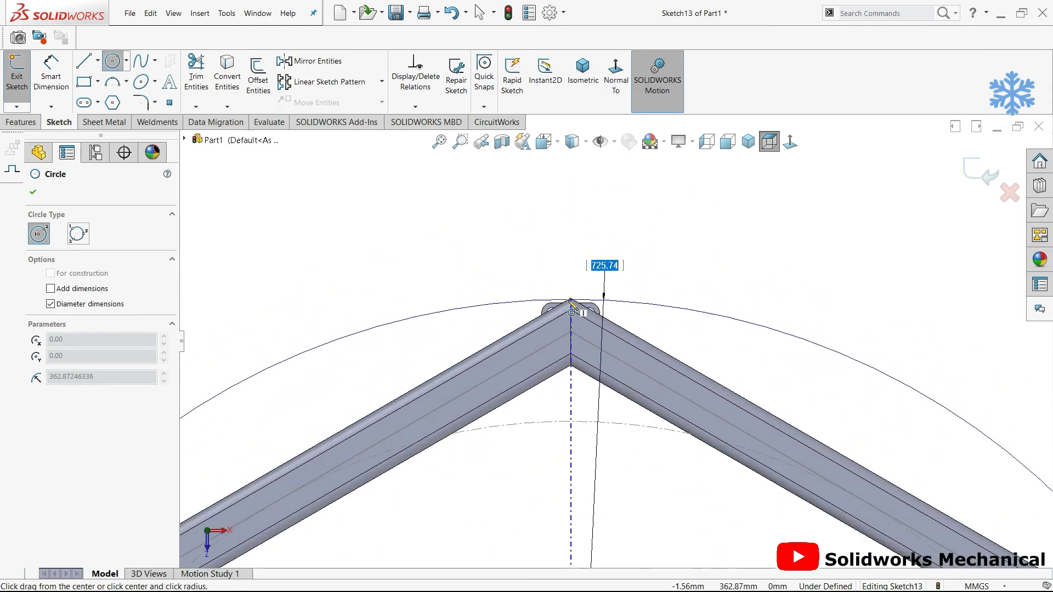
left_click(571, 299)
key("Escape")
scroll(680, 263, "up", 6)
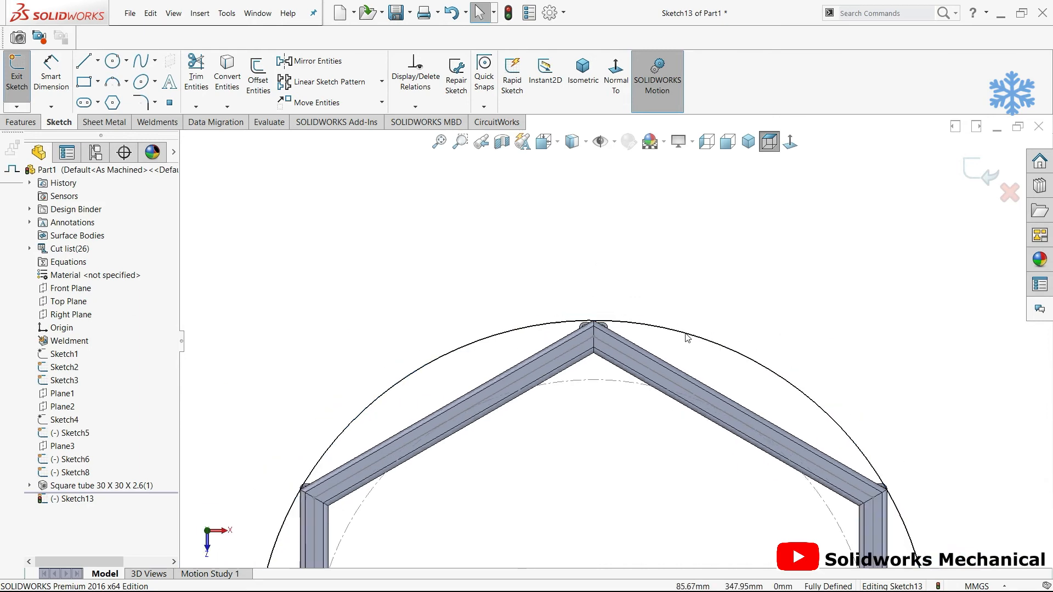
Extrude the circle 10 mm blind as a separate body, without merging, to form the round table top
middle_click_drag(680, 264, 665, 301)
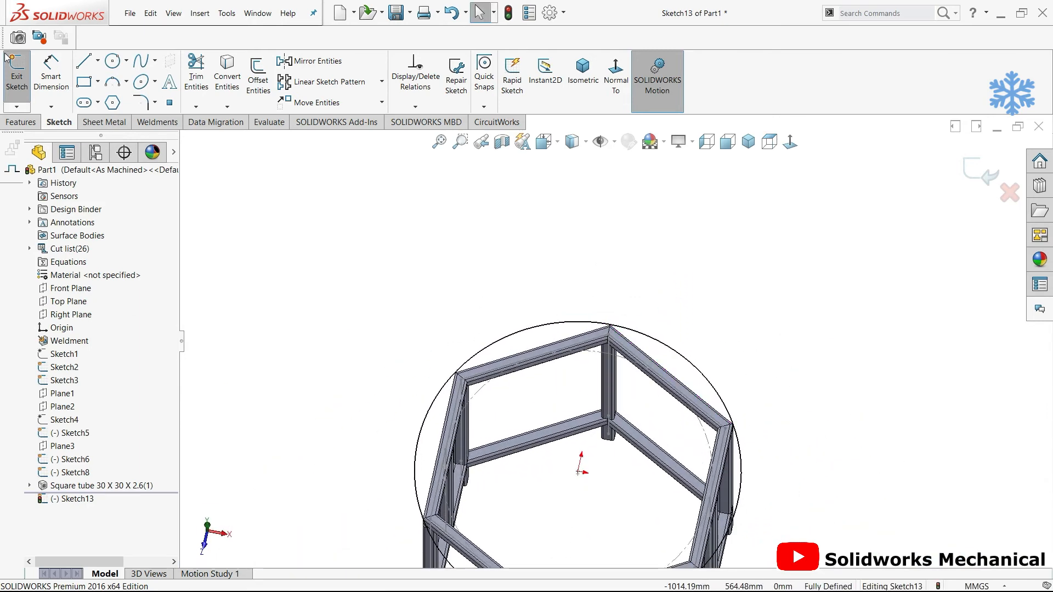
left_click(19, 123)
left_click(13, 95)
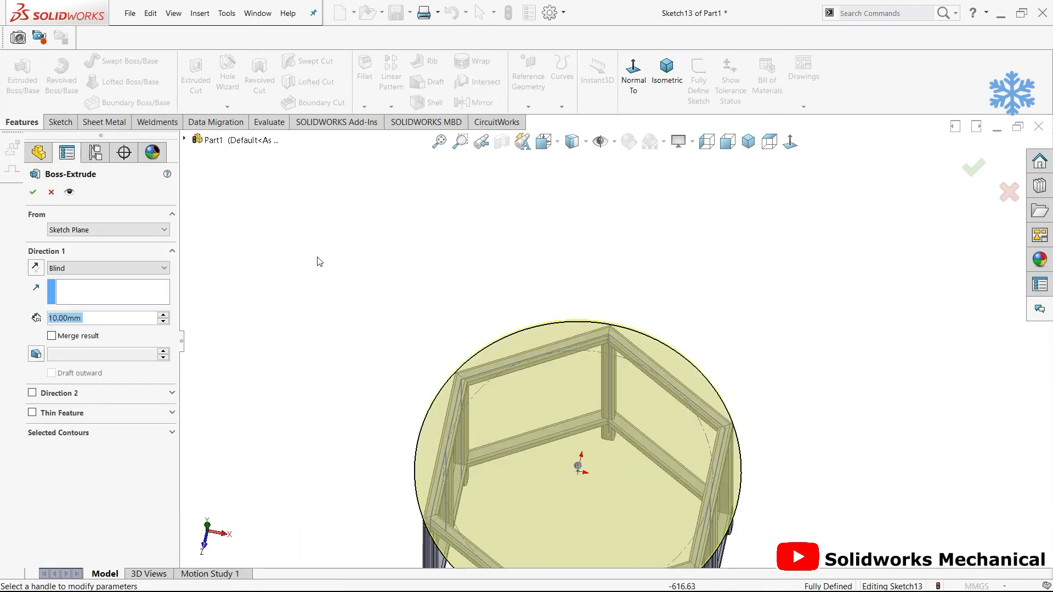
left_click(32, 192)
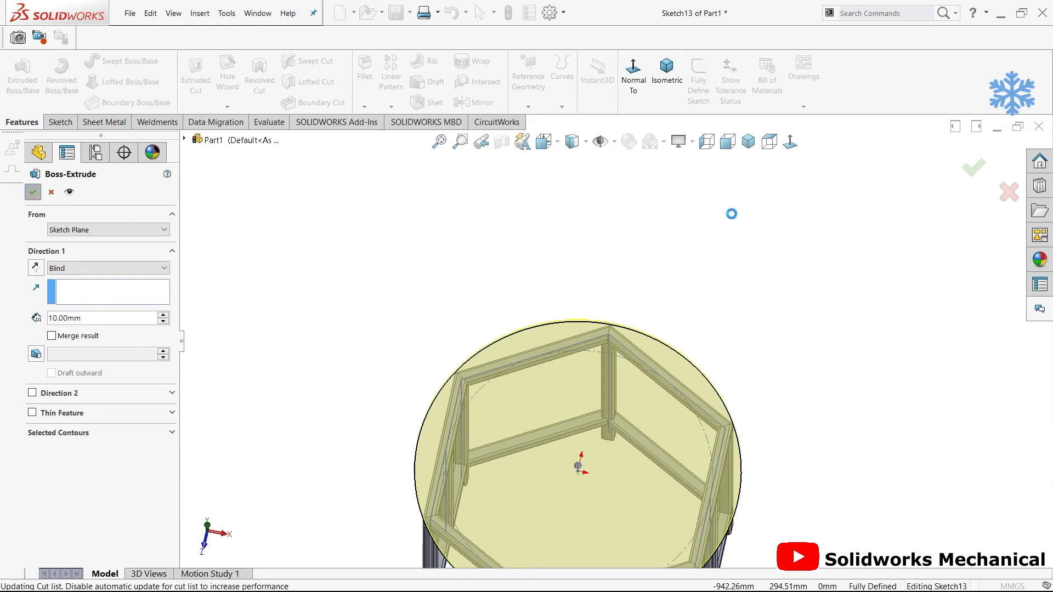
Hide the sketches still showing through the round top, including Sketch6, Sketch8 and Sketch3
mouse_move(752, 261)
middle_mouse_down()
mouse_move(710, 208)
mouse_move(719, 232)
middle_mouse_up()
left_click(719, 232)
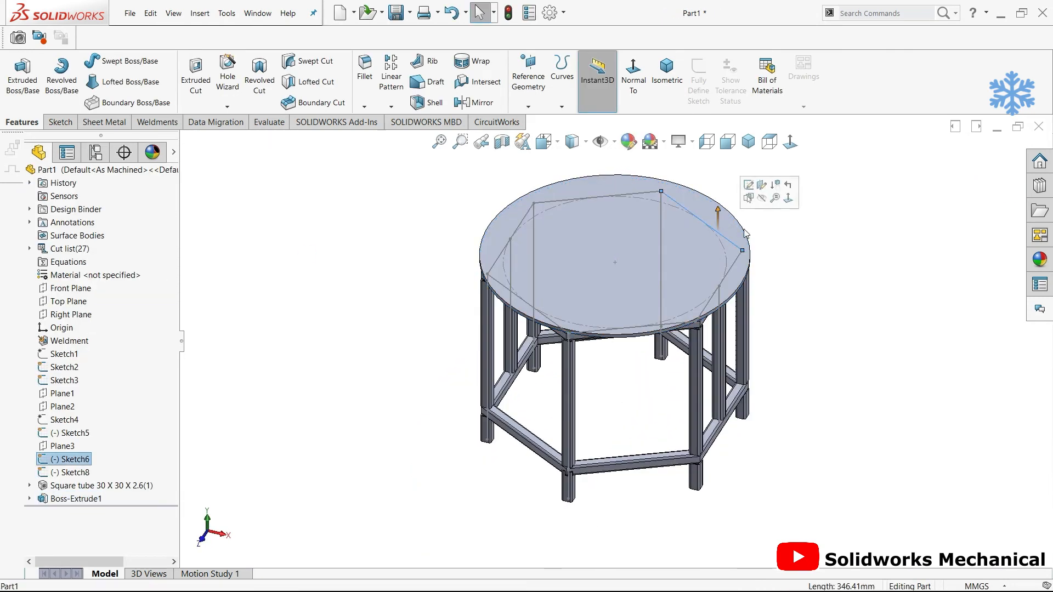
left_click(765, 199)
key("ctrl+7")
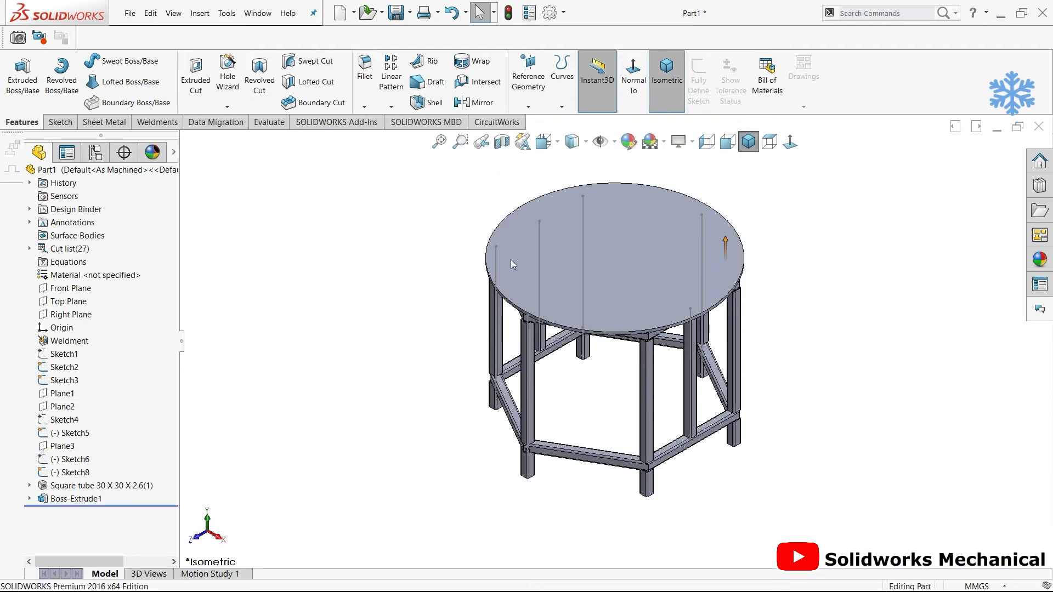
left_click(587, 214)
left_click(583, 217)
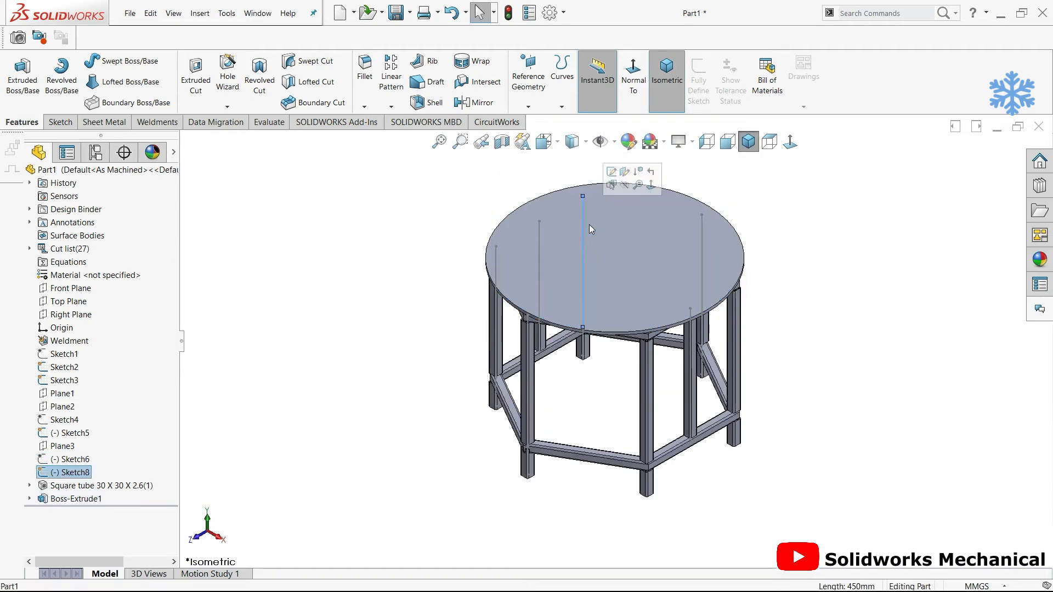
left_click(627, 188)
left_click(539, 234)
left_click(540, 234)
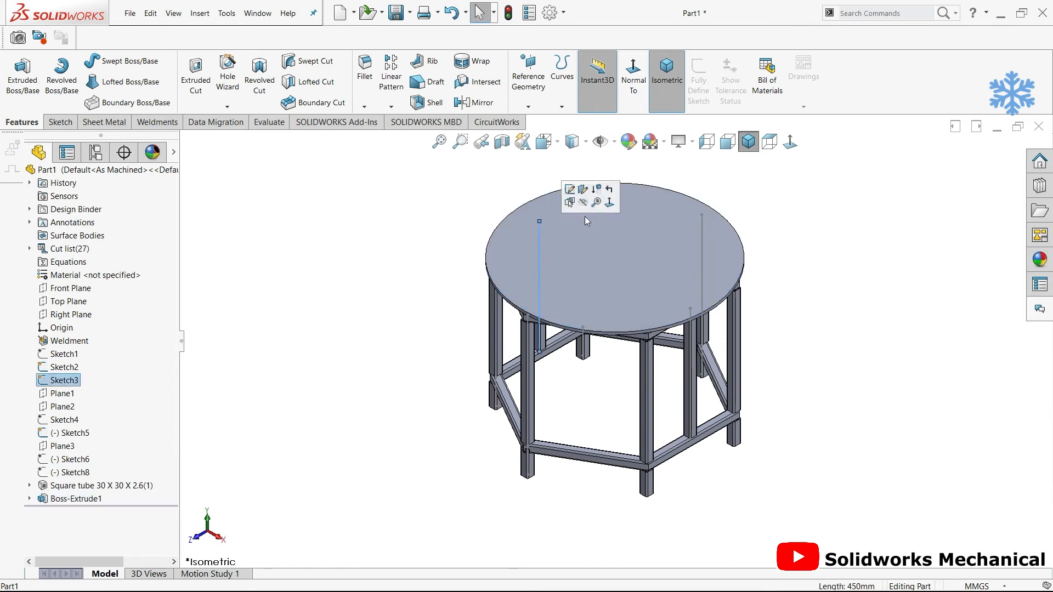
left_click(591, 208)
left_click(702, 225)
left_click(746, 203)
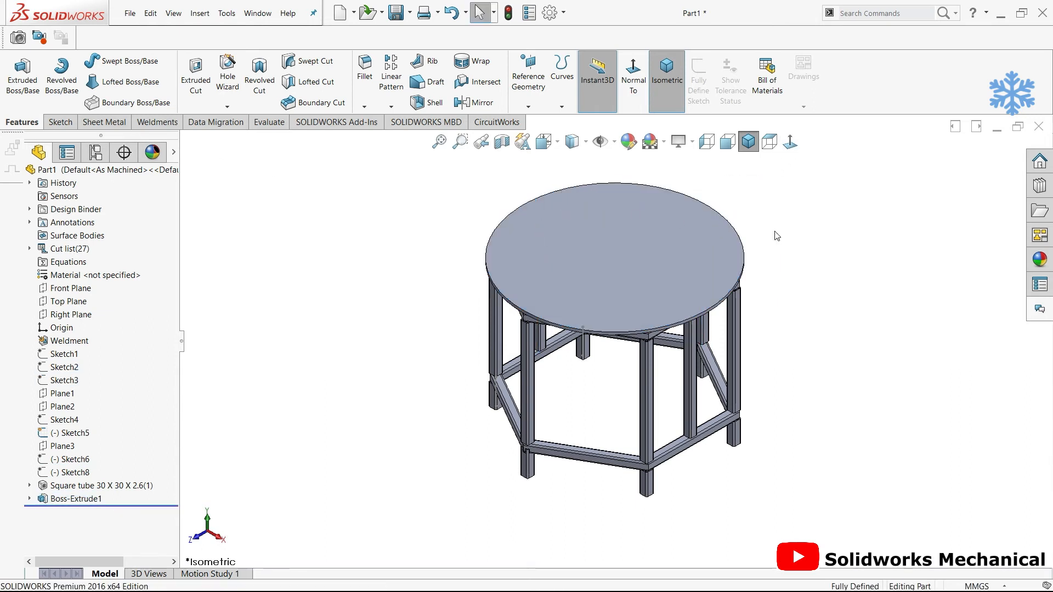
Fillet the upper and lower outer edges of the round top with a 5 mm radius
left_click(726, 300)
middle_click_drag(735, 301, 616, 259)
scroll(616, 259, "down", 8)
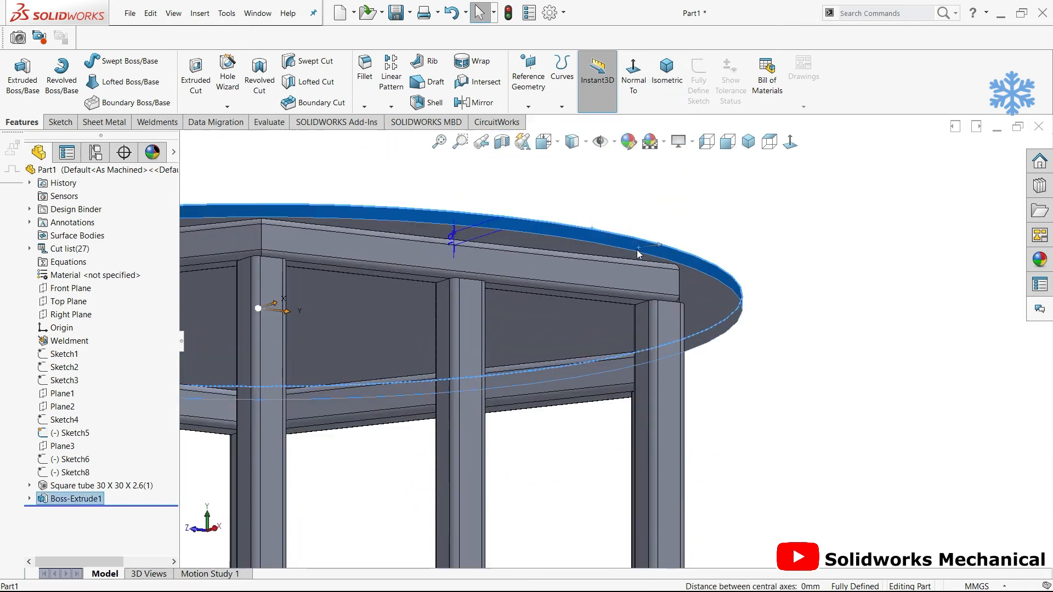
left_click(604, 241)
left_click(365, 70)
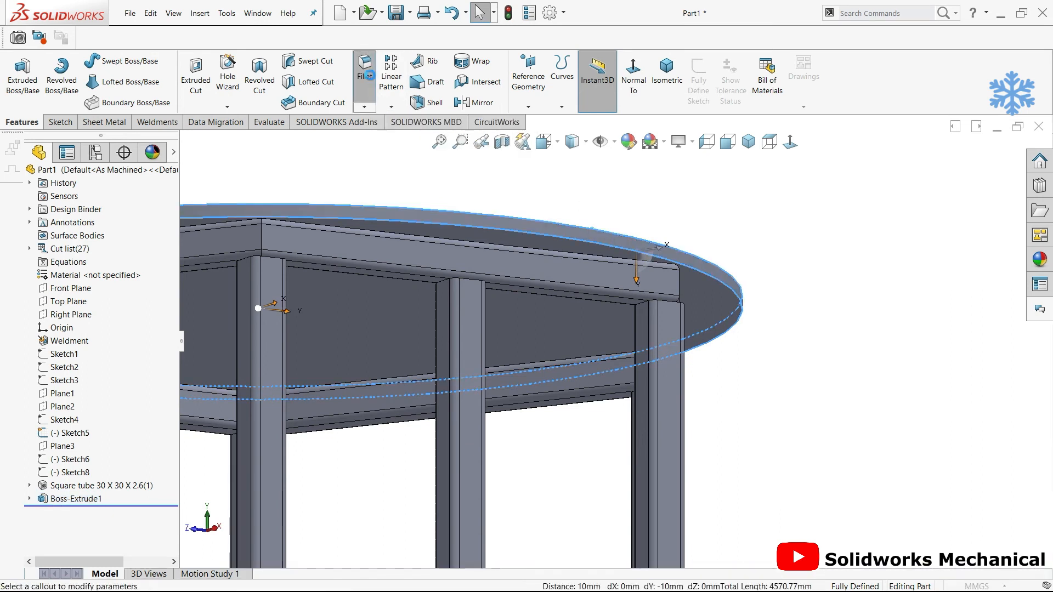
type("5")
key("Return")
left_click(976, 169)
Change the display scene to a plain white background with a floor shadow beneath the table
scroll(708, 359, "up", 5)
scroll(544, 353, "up", 3)
middle_click_drag(544, 352, 585, 361)
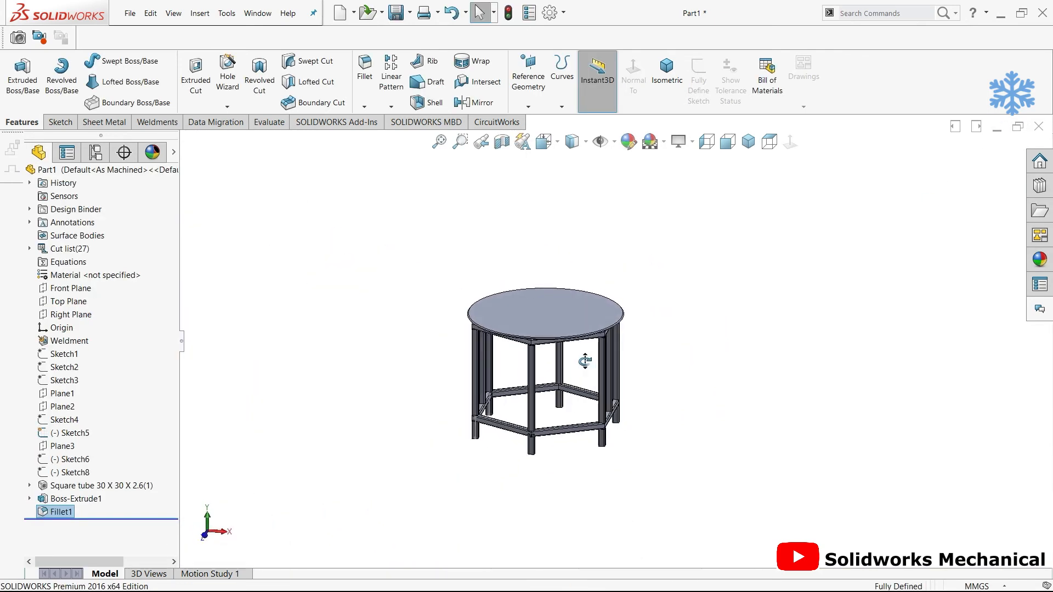
left_click(651, 144)
left_click(624, 337)
left_click(675, 148)
left_click(683, 159)
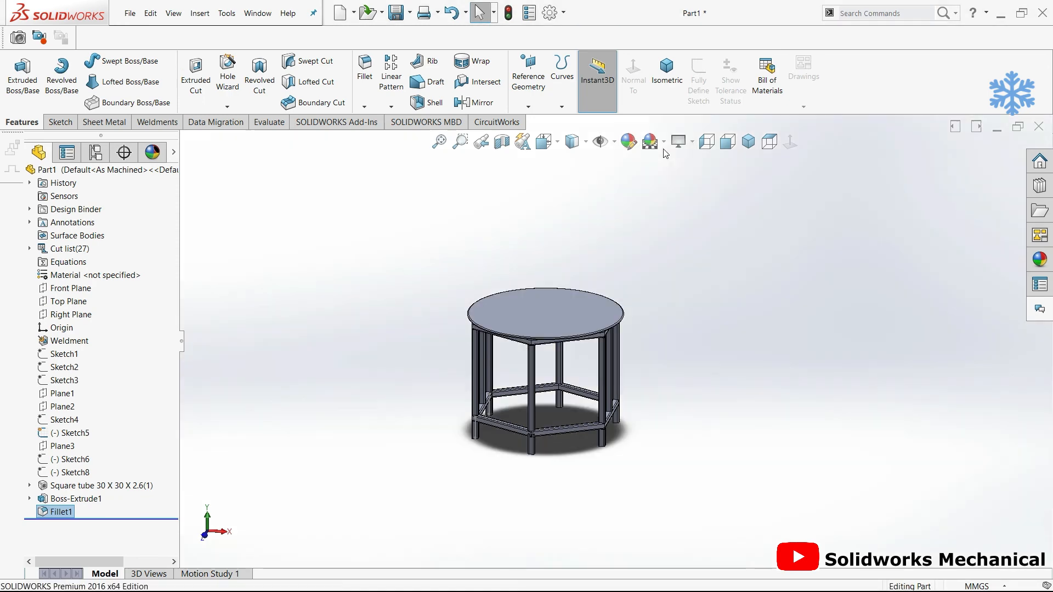
left_click(664, 142)
left_click(704, 367)
Start an Extruded Boss/Base sketch on the bottom end face of a leg tube
key("f")
middle_click_drag(710, 486, 702, 384)
scroll(710, 450, "down", 1)
middle_click_drag(707, 461, 529, 225)
scroll(529, 226, "up", 4)
scroll(626, 256, "down", 5)
left_click(22, 74)
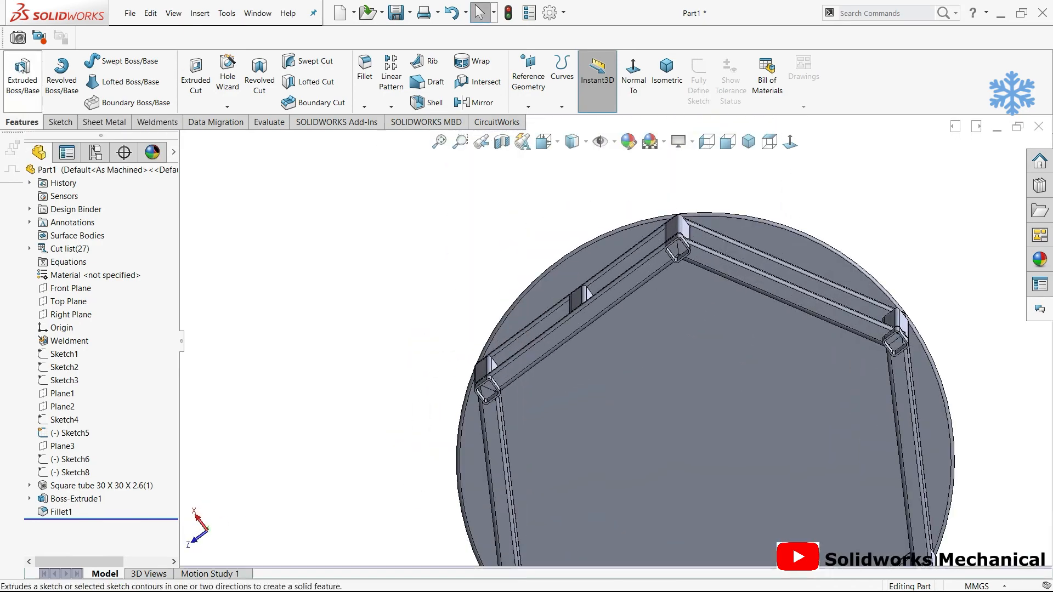
scroll(679, 261, "down", 3)
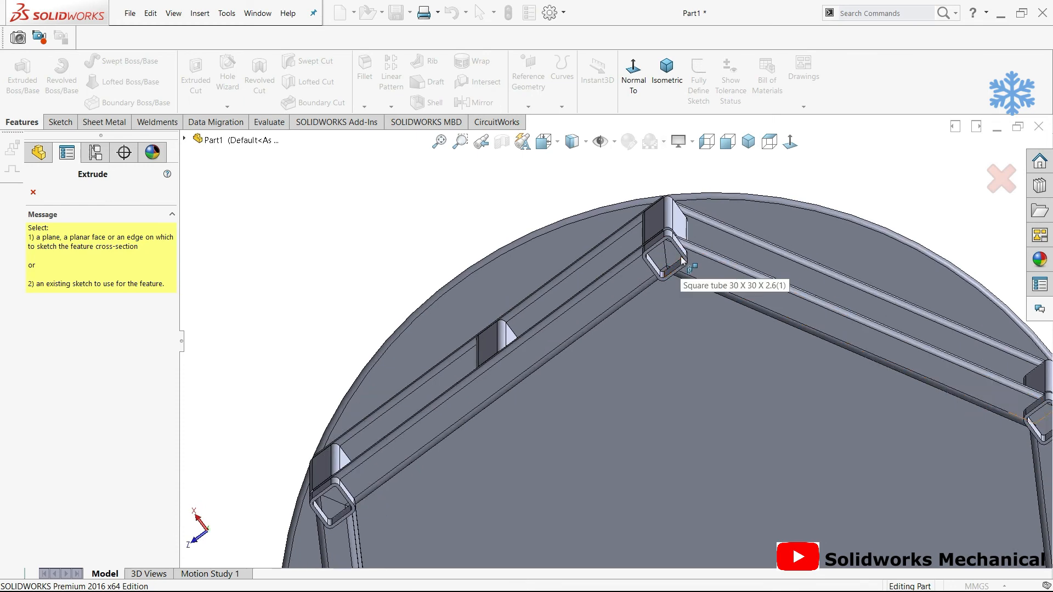
scroll(682, 257, "down", 2)
scroll(672, 266, "down", 1)
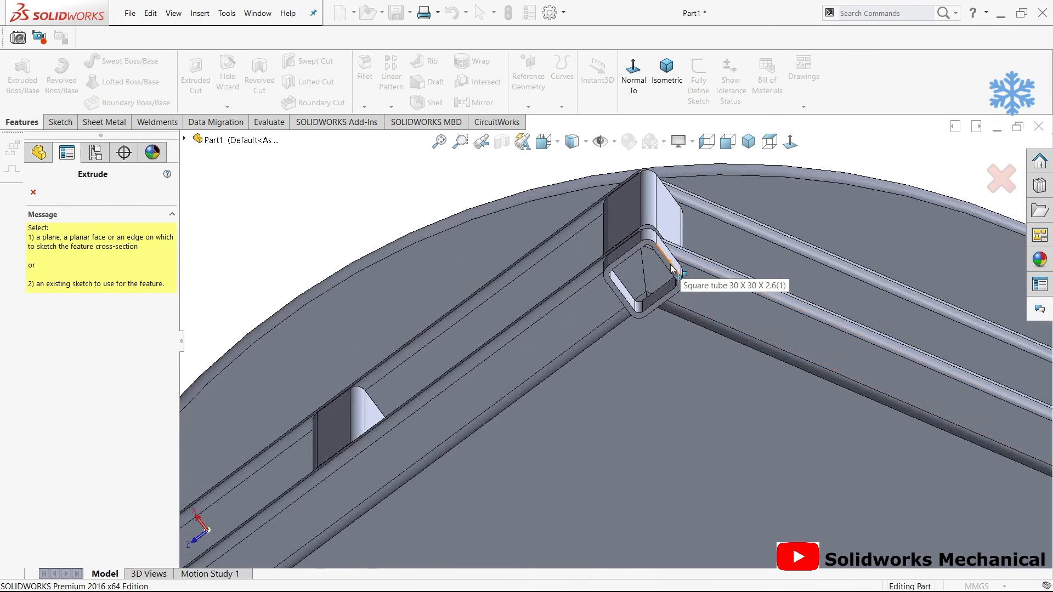
left_click(671, 268)
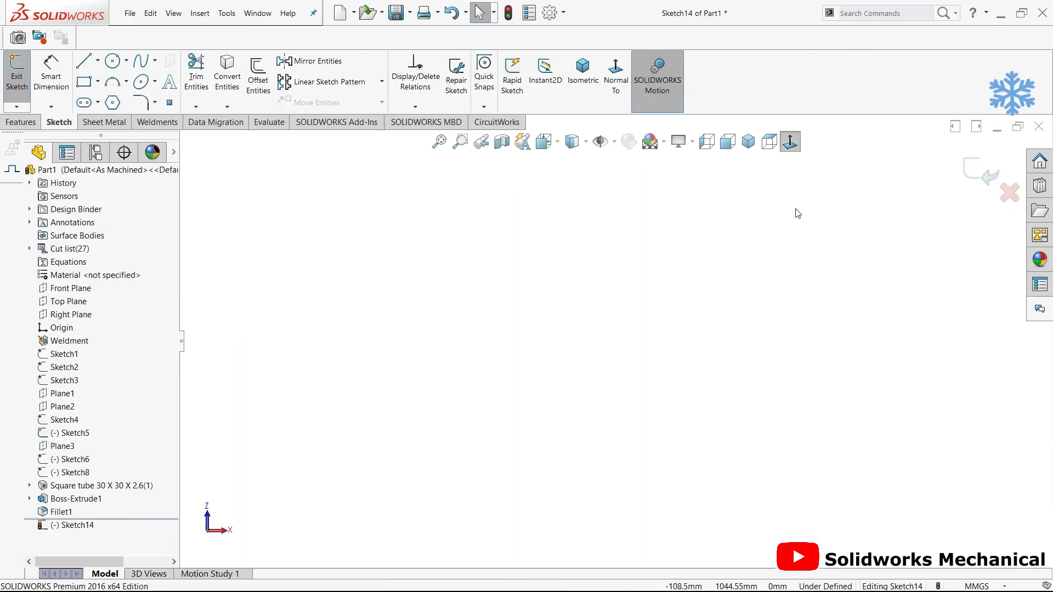
Draw circles about 48 mm and 59 mm in diameter, centred on the leg tubes at the hexagon's upper-right and top corners
right_click_drag(887, 272, 922, 271)
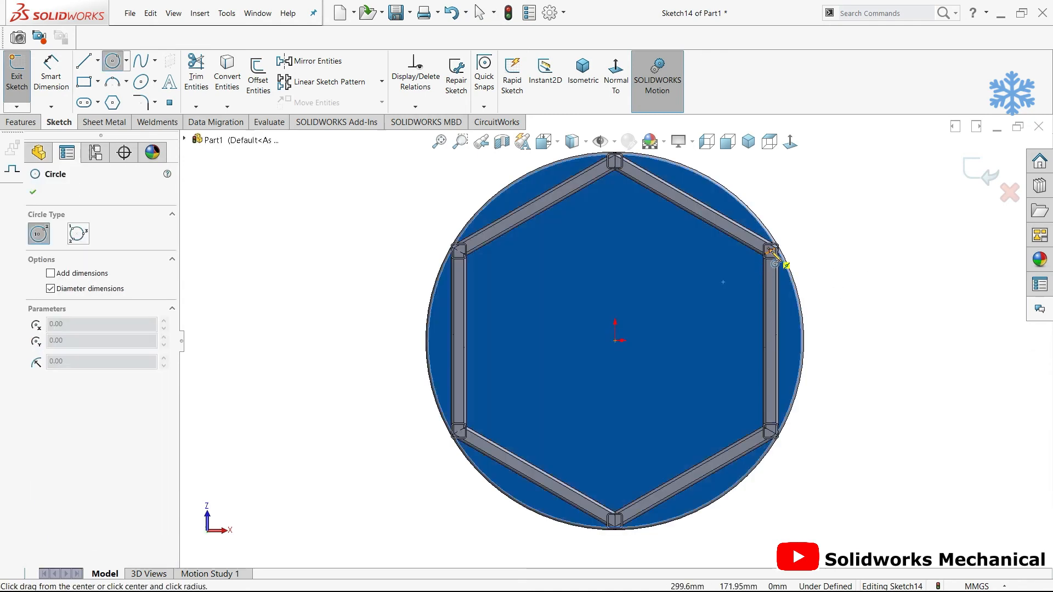
scroll(779, 272, "down", 3)
left_click_drag(729, 273, 741, 263)
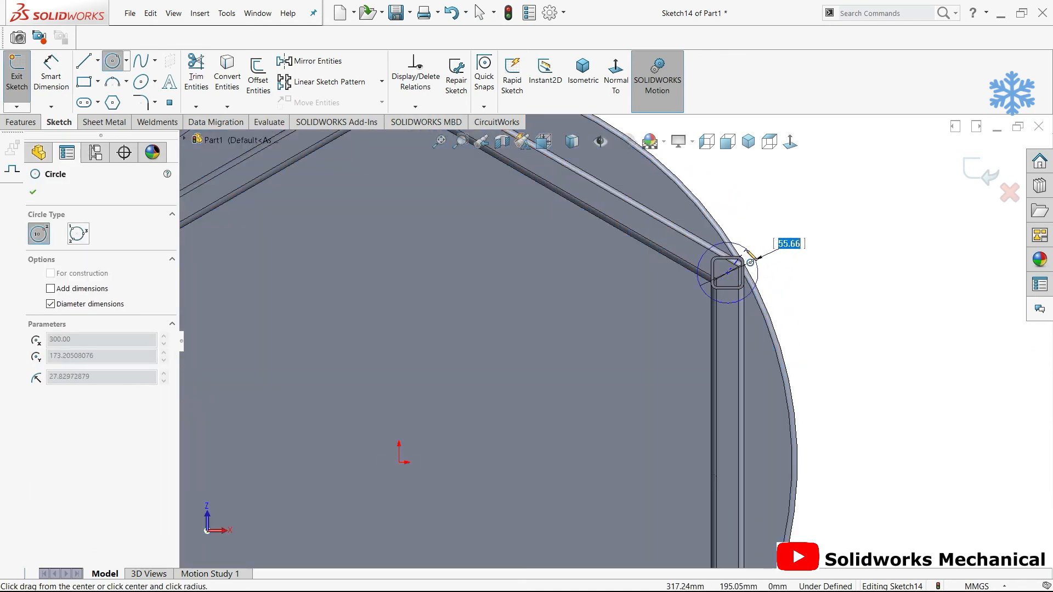
left_click(749, 262)
scroll(529, 266, "up", 3)
scroll(506, 258, "down", 3)
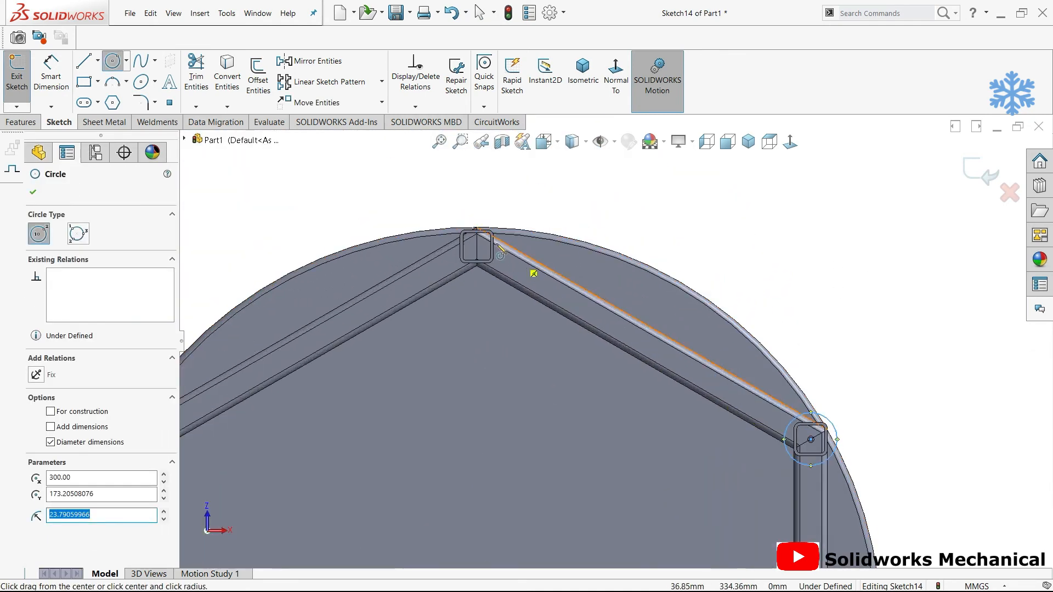
left_click(476, 246)
left_click(508, 231)
Draw circles about 56 mm and 46 mm in diameter, centred on the leg tubes at the hexagon's upper-left and lower-left corners
scroll(507, 230, "up", 3)
scroll(542, 354, "down", 3)
scroll(542, 354, "down", 2)
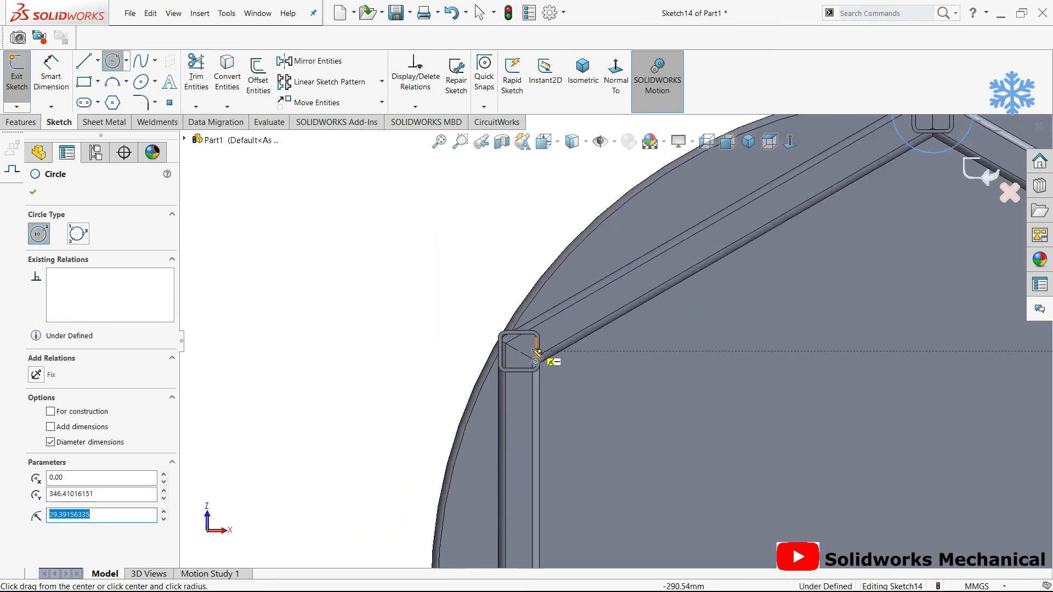
left_click(519, 354)
left_click(549, 340)
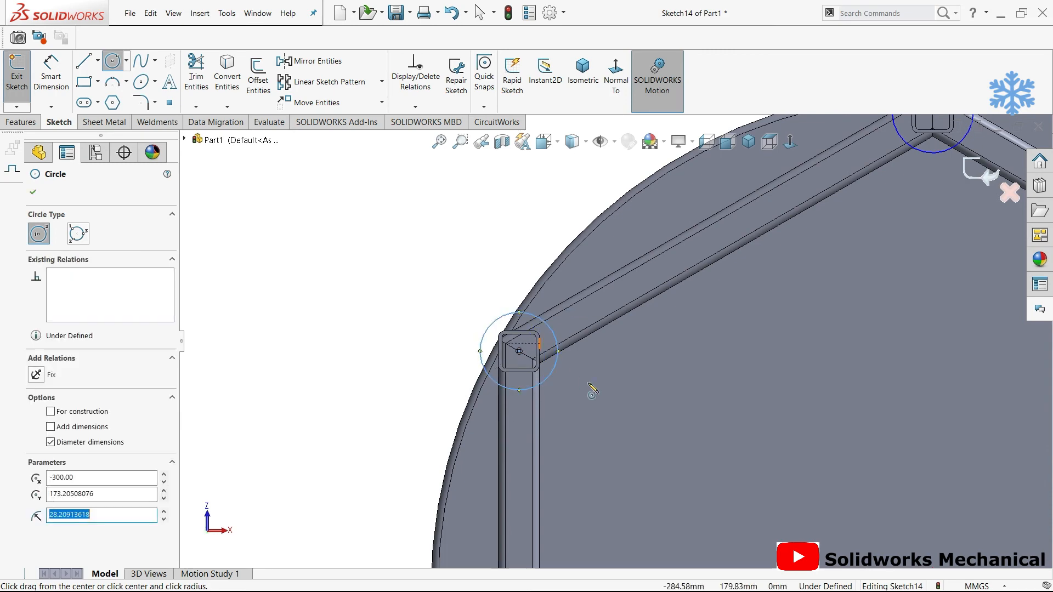
scroll(549, 351, "up", 3)
scroll(540, 436, "down", 2)
scroll(540, 436, "down", 3)
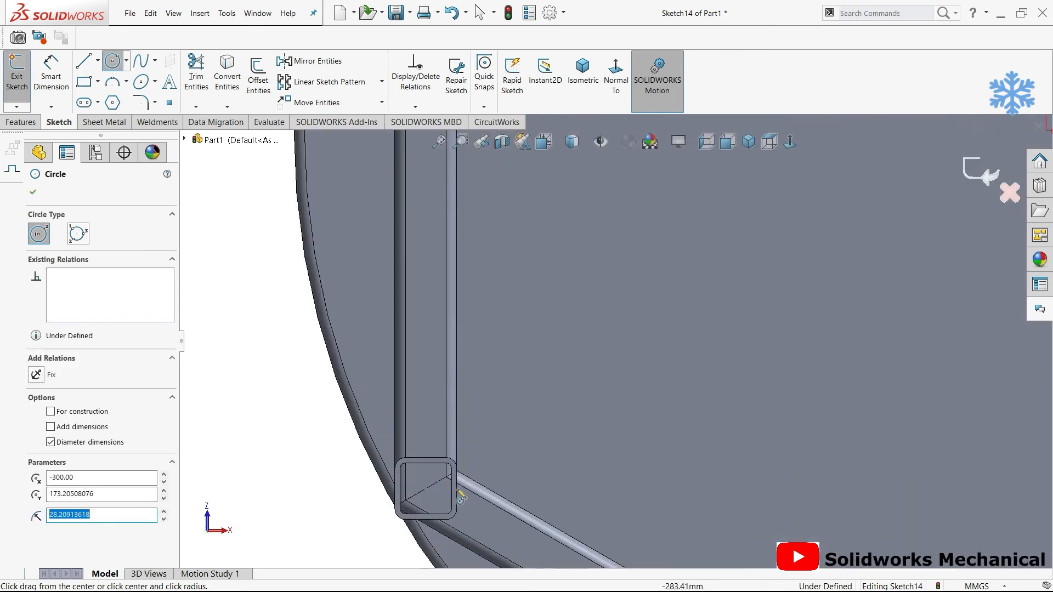
left_click(425, 489)
left_click(467, 466)
Draw a circle about 58 mm in diameter centred on the hexagon's bottom leg tube and a similar one on the lower-right leg tube
scroll(548, 460, "up", 8)
scroll(713, 447, "down", 2)
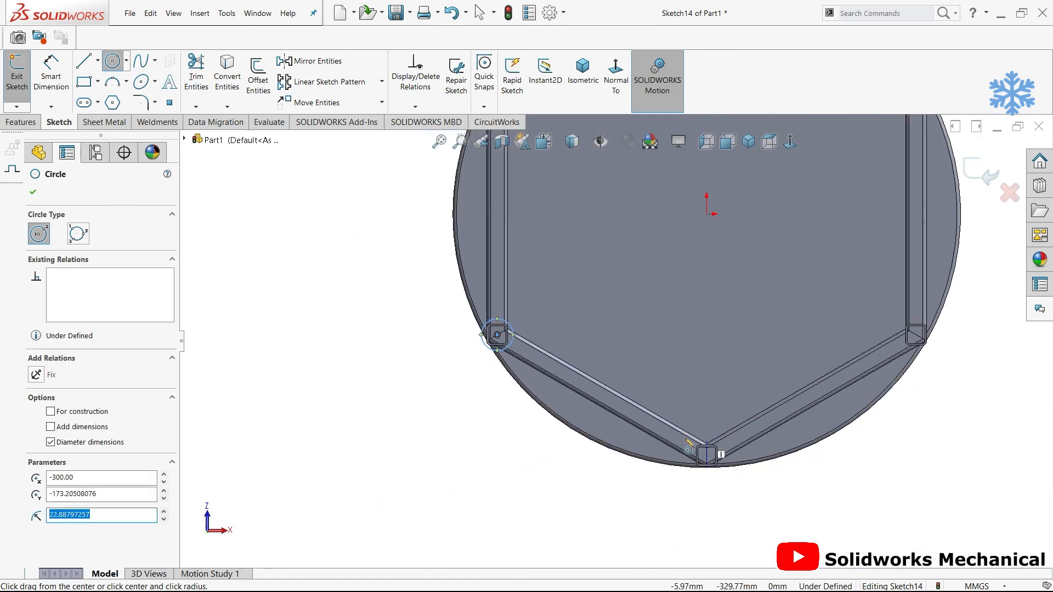
scroll(699, 449, "down", 2)
left_click(702, 451)
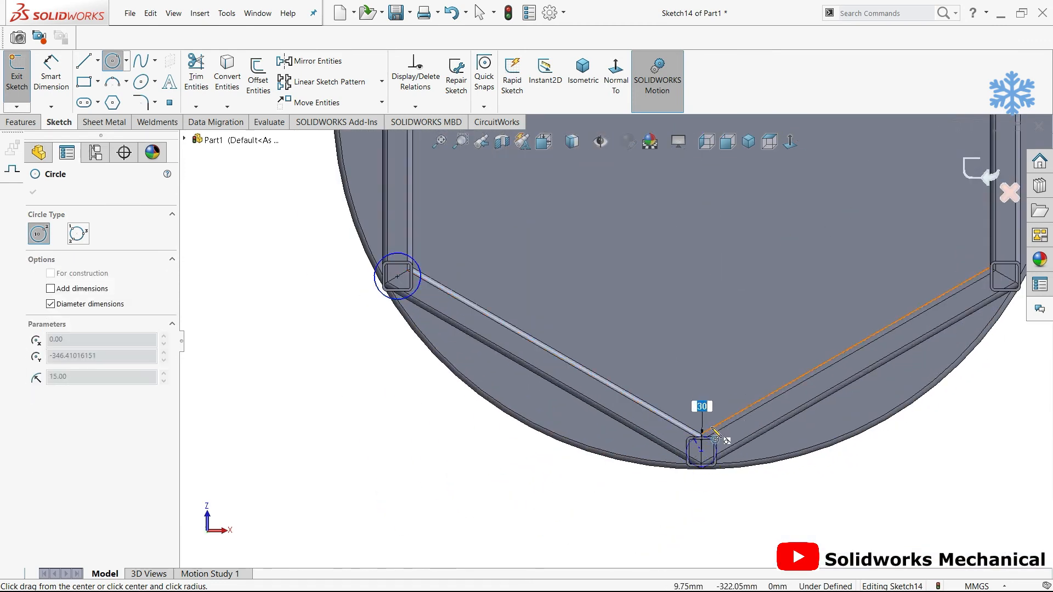
left_click(734, 458)
scroll(835, 378, "up", 4)
scroll(836, 379, "down", 5)
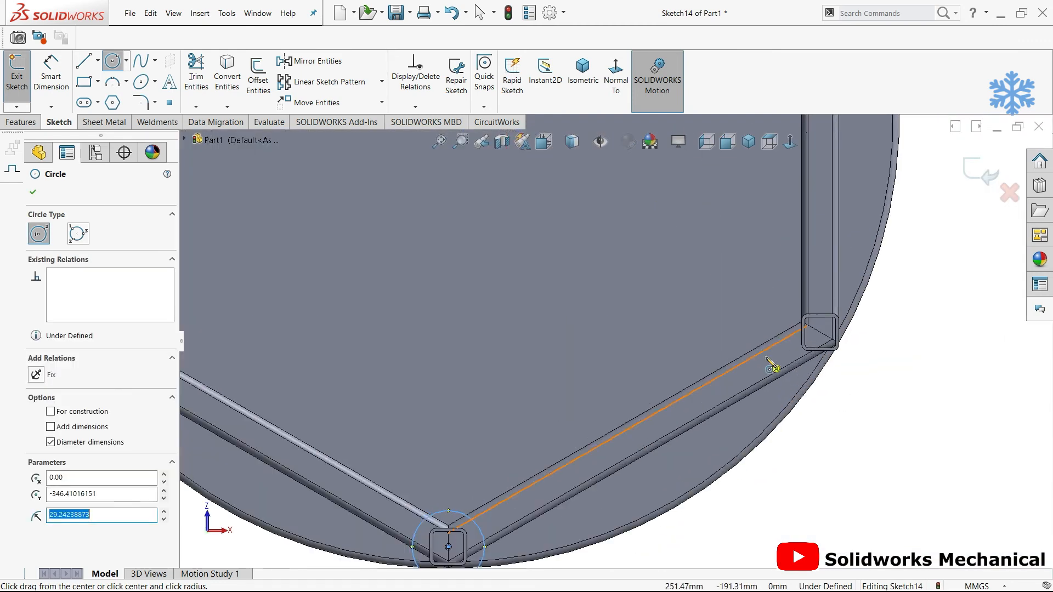
left_click(816, 331)
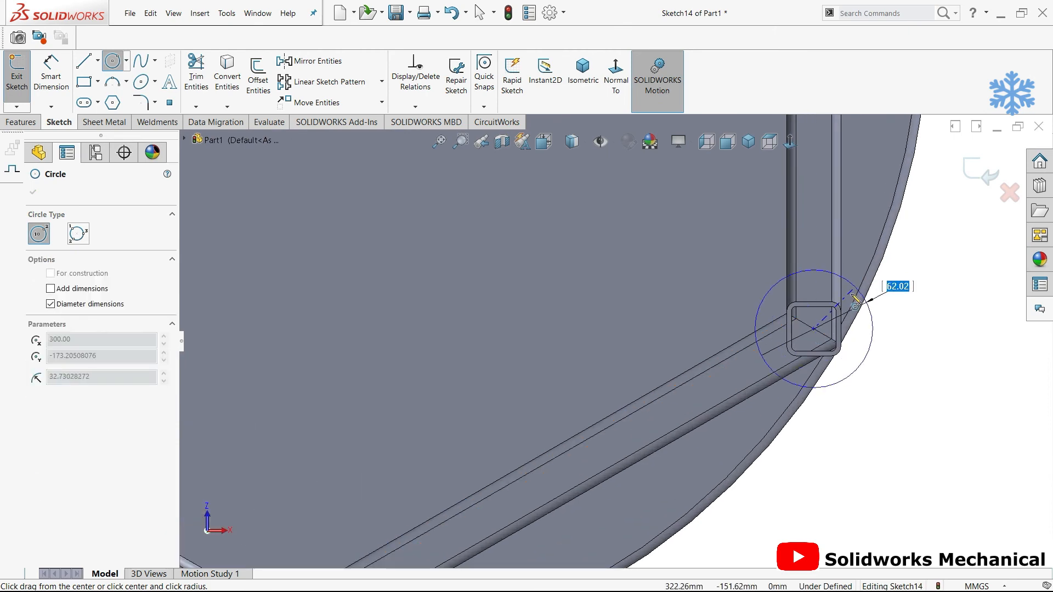
left_click(859, 328)
key("Escape")
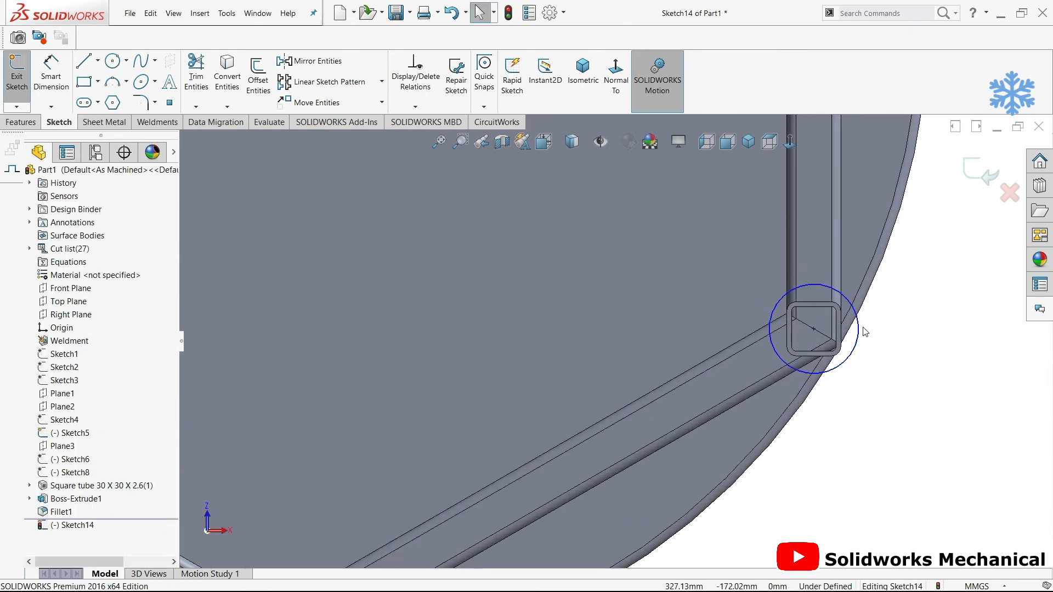
Apply an Equal relation to all six leg circles
key("ctrl+a")
scroll(865, 321, "up", 5)
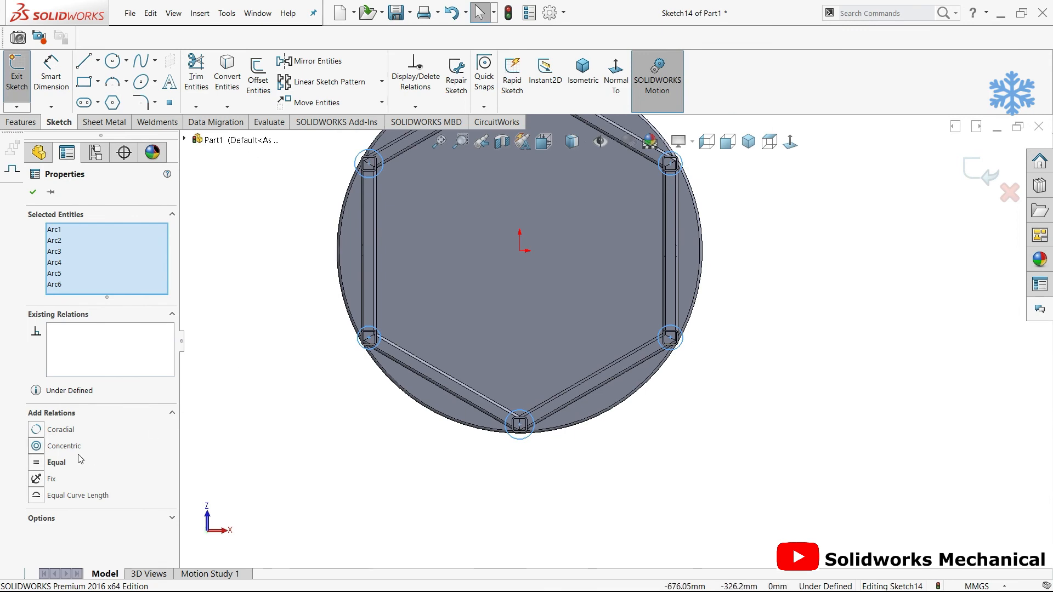
middle_click_drag(611, 285, 706, 375, "ctrl")
left_click(867, 422)
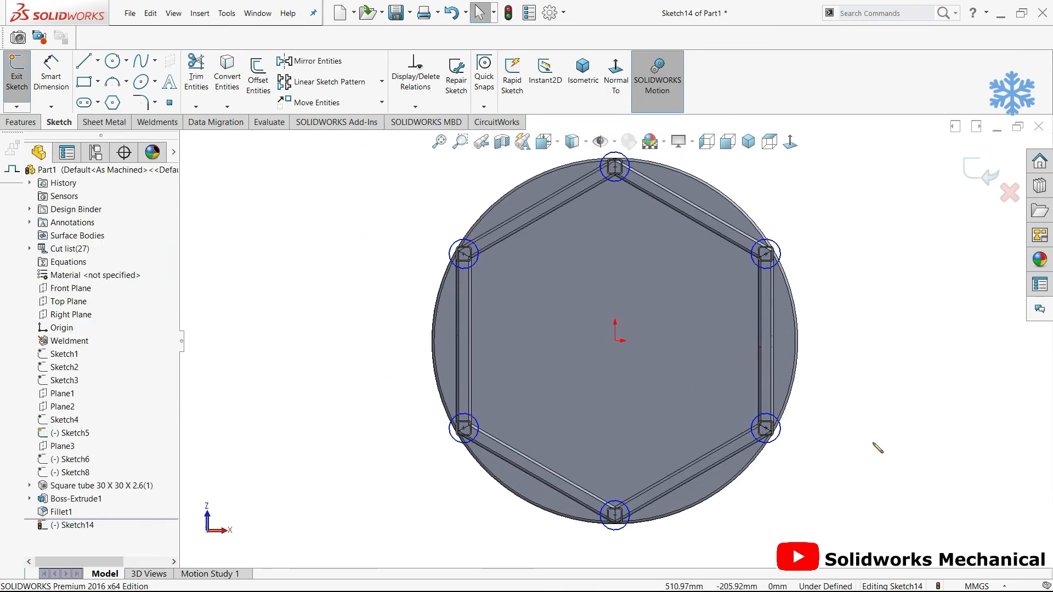
Dimension one of the leg circles with a diameter of 60 mm
right_click_drag(874, 441, 868, 386)
left_click(780, 257)
left_click(788, 247)
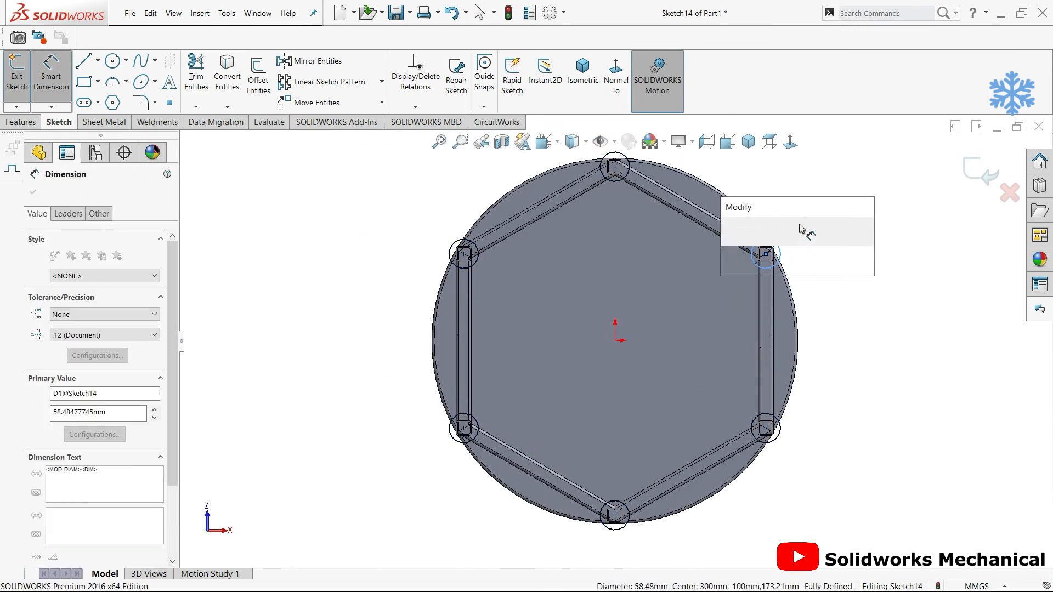
type("60")
key("Return")
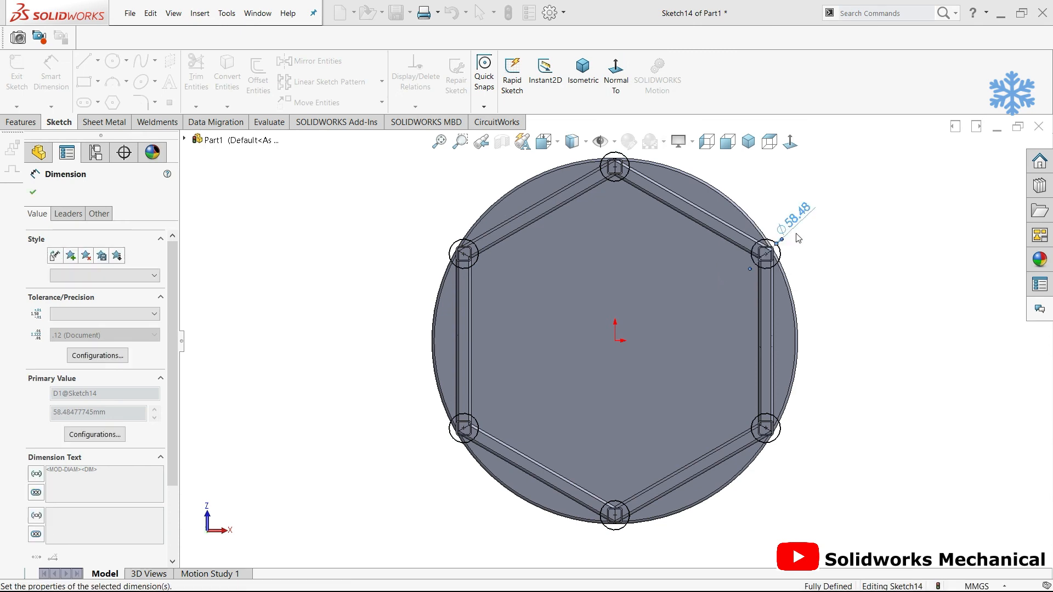
Extrude the six circles 6 mm blind without merging to form foot plates under the legs
middle_click_drag(801, 470, 708, 392)
left_click(13, 77)
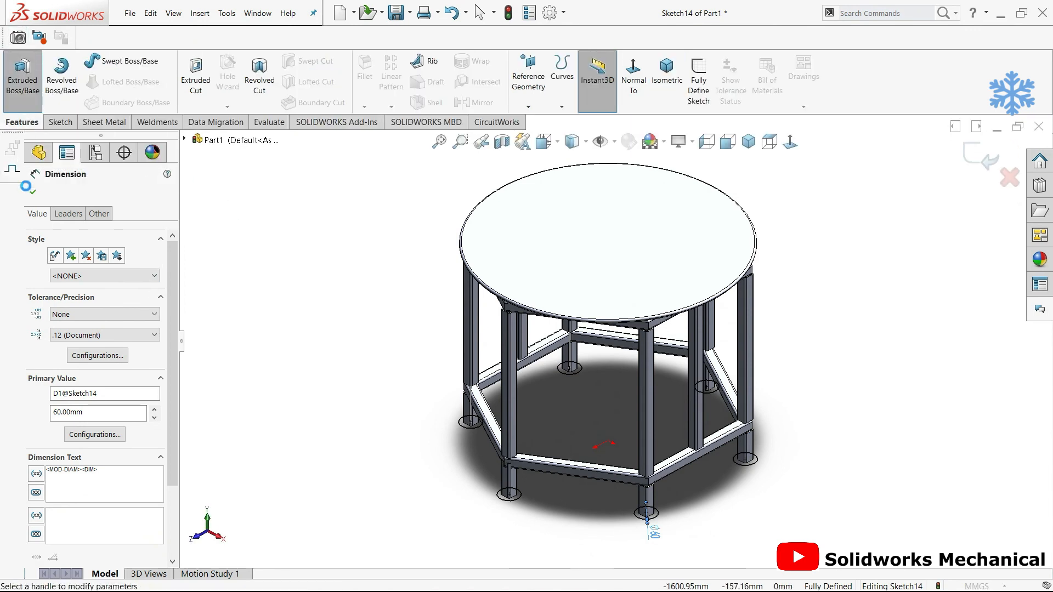
left_click(21, 74)
type("6")
key("Return")
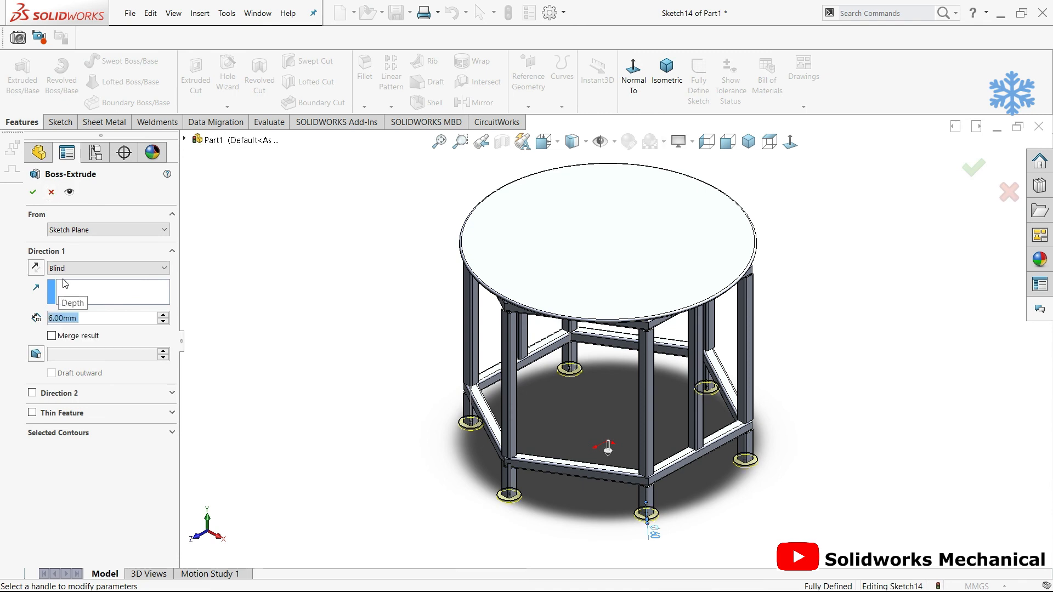
left_click(32, 192)
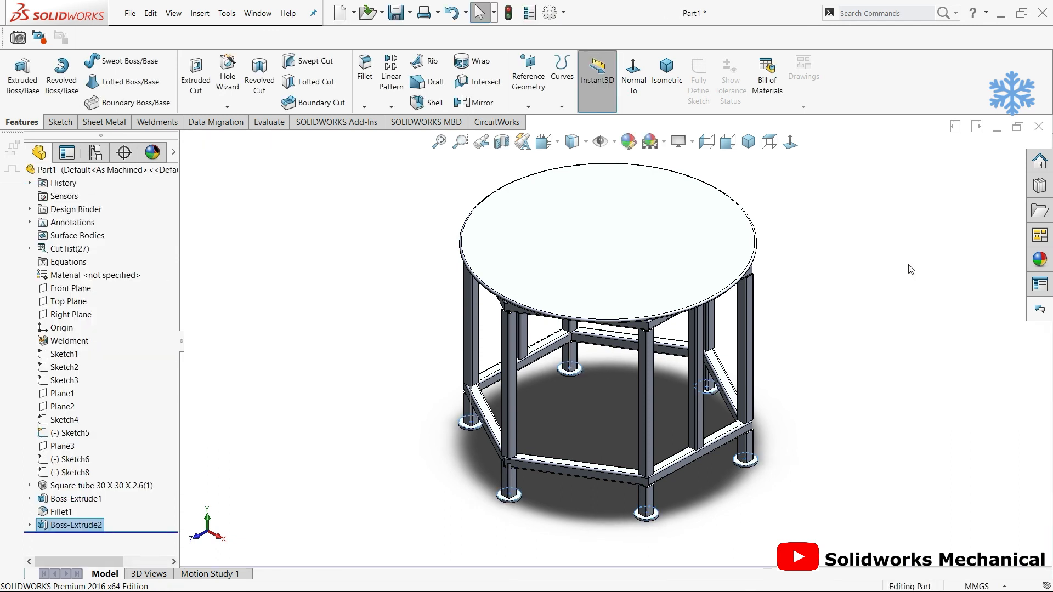
Make the round top's extrusion transparent
left_click(608, 237)
right_click(88, 497)
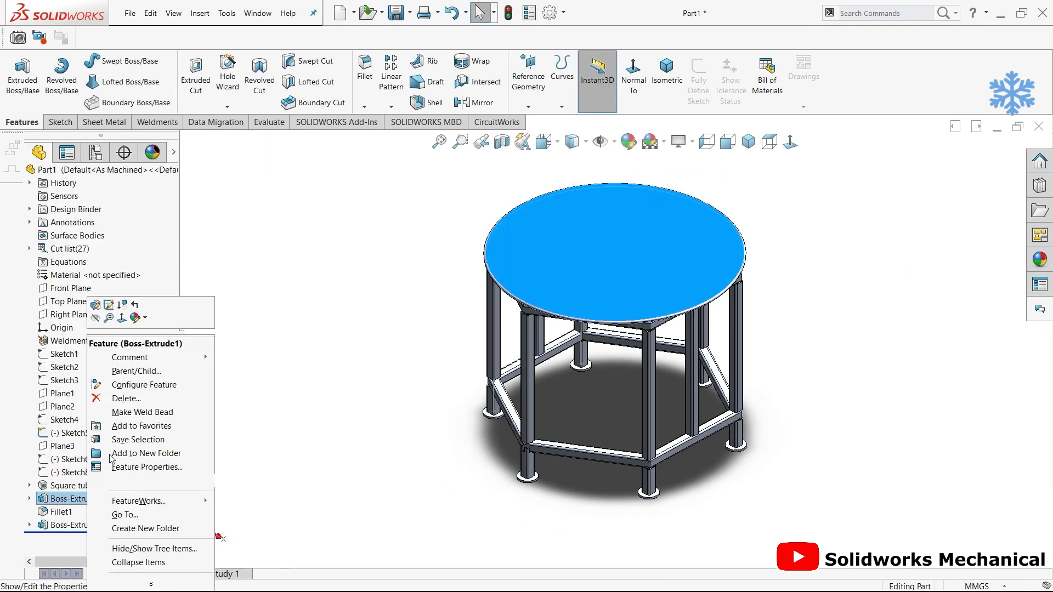
left_click(128, 482)
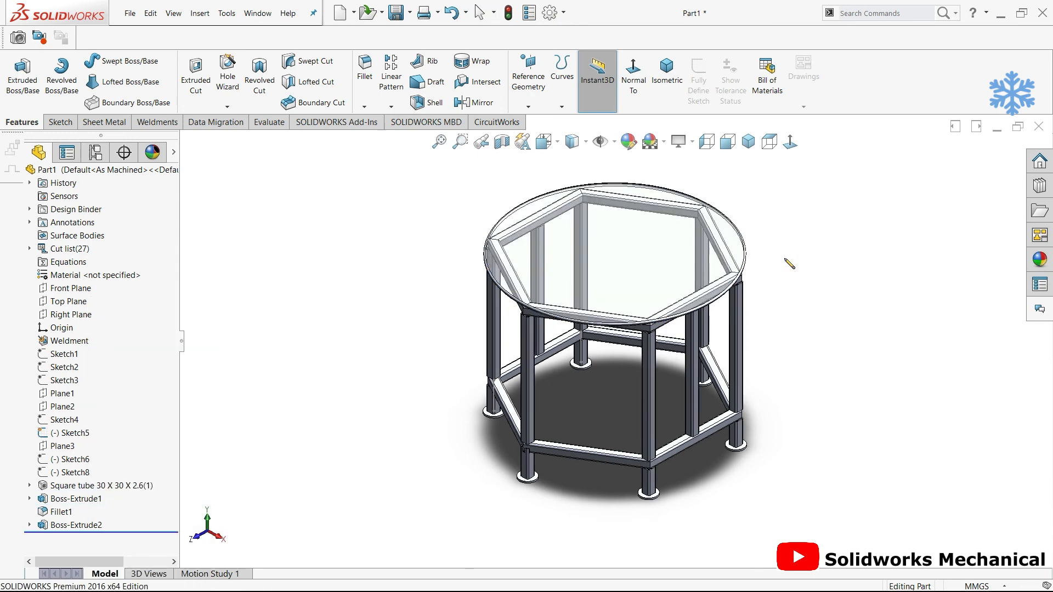
Examine the finished table in the isometric, front and left views and from several rotated angles
left_click(667, 76)
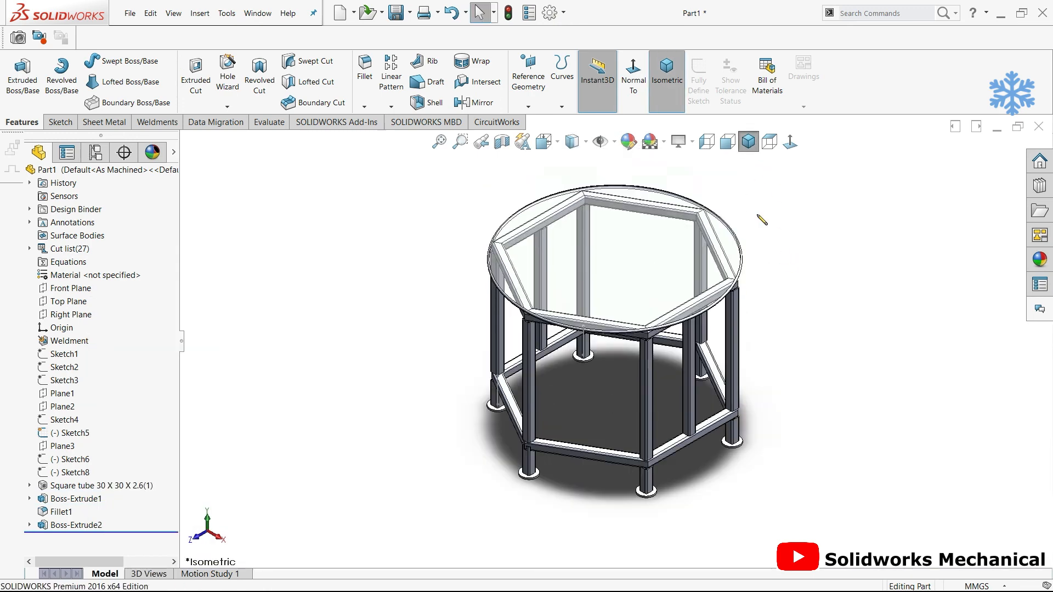
scroll(652, 291, "down", 3)
middle_click_drag(652, 291, 640, 236)
middle_click_drag(674, 307, 626, 288)
scroll(626, 288, "down", 1)
key("f")
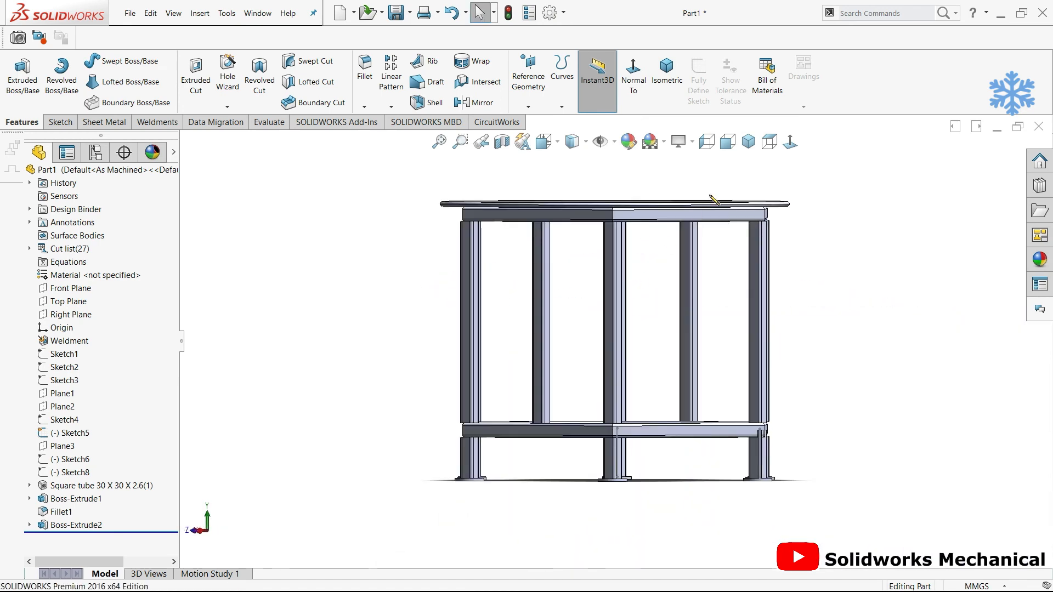
left_click(728, 142)
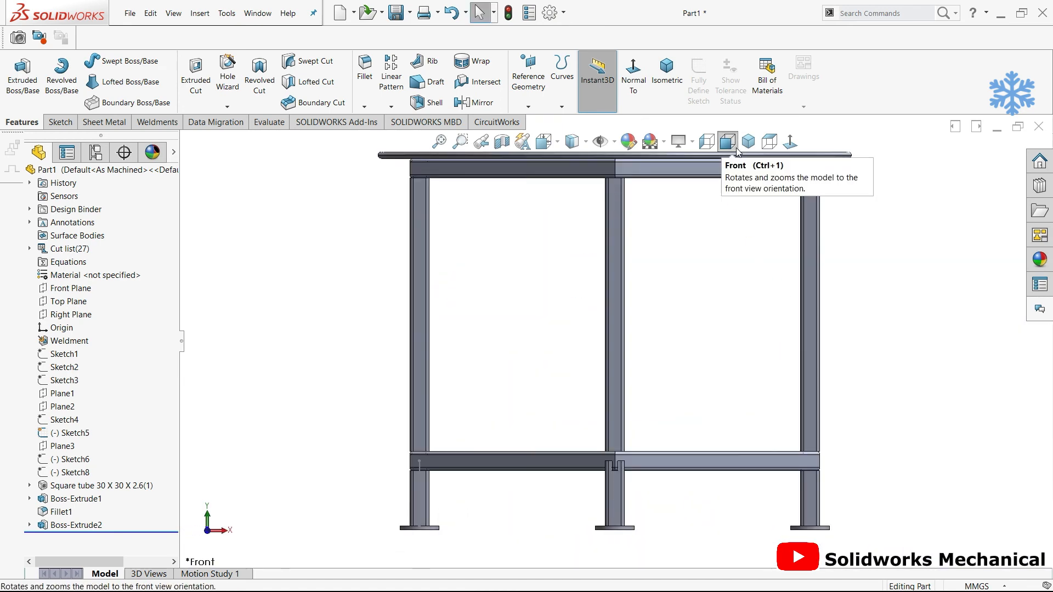
left_click(748, 141)
left_click(707, 141)
middle_click_drag(788, 282, 907, 382)
middle_click_drag(754, 359, 838, 328)
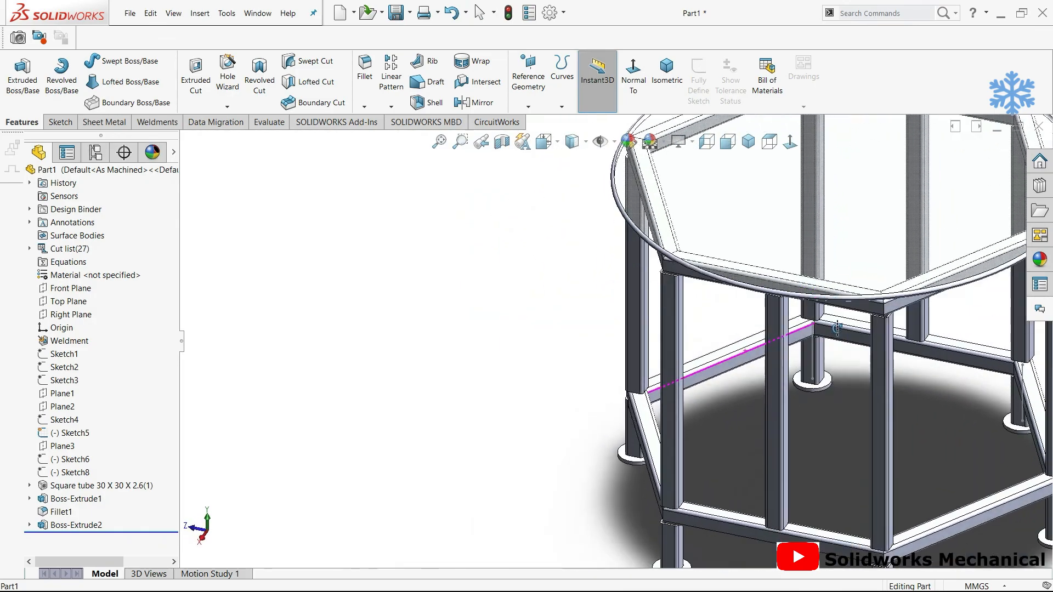